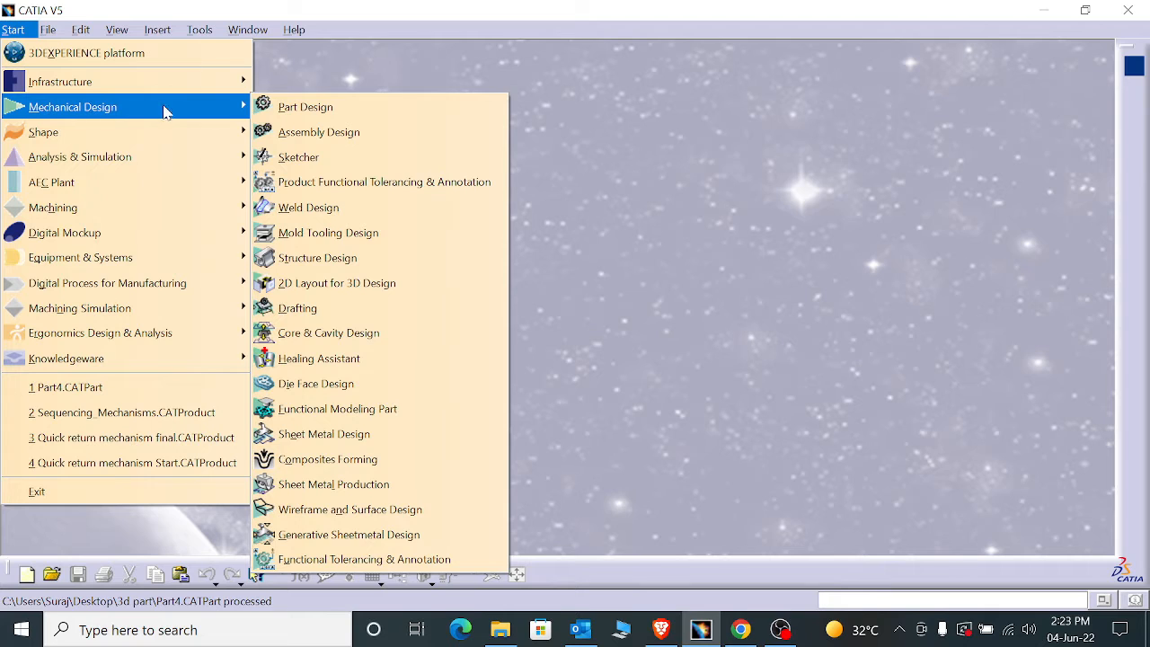
# - Open the DMU Kinematics workbench and reposition the DMU Kinematics and simulation toolbars near each other
pyautogui.moveTo(124, 233)
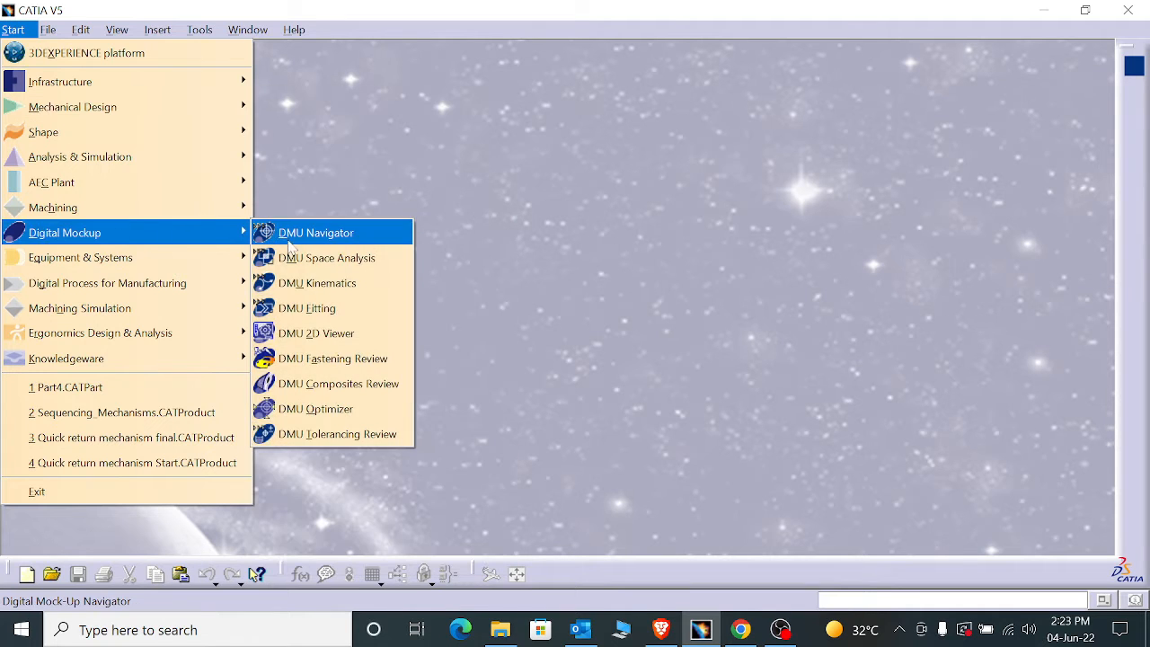
pyautogui.click(329, 284)
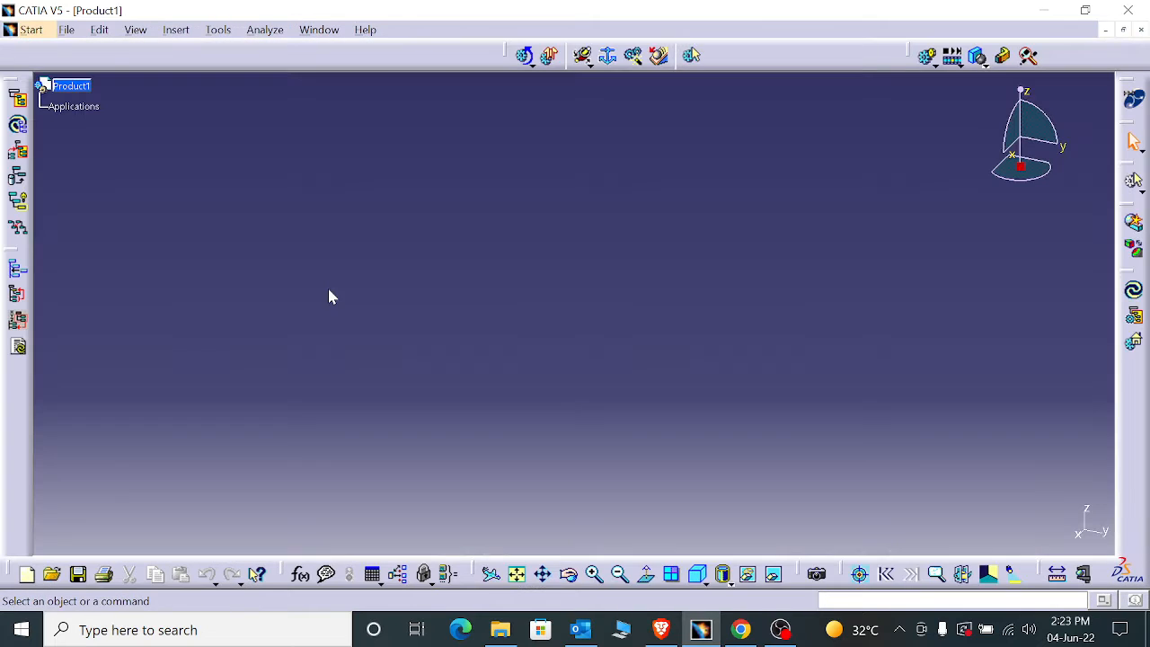
pyautogui.moveTo(517, 55); pyautogui.dragTo(729, 134)
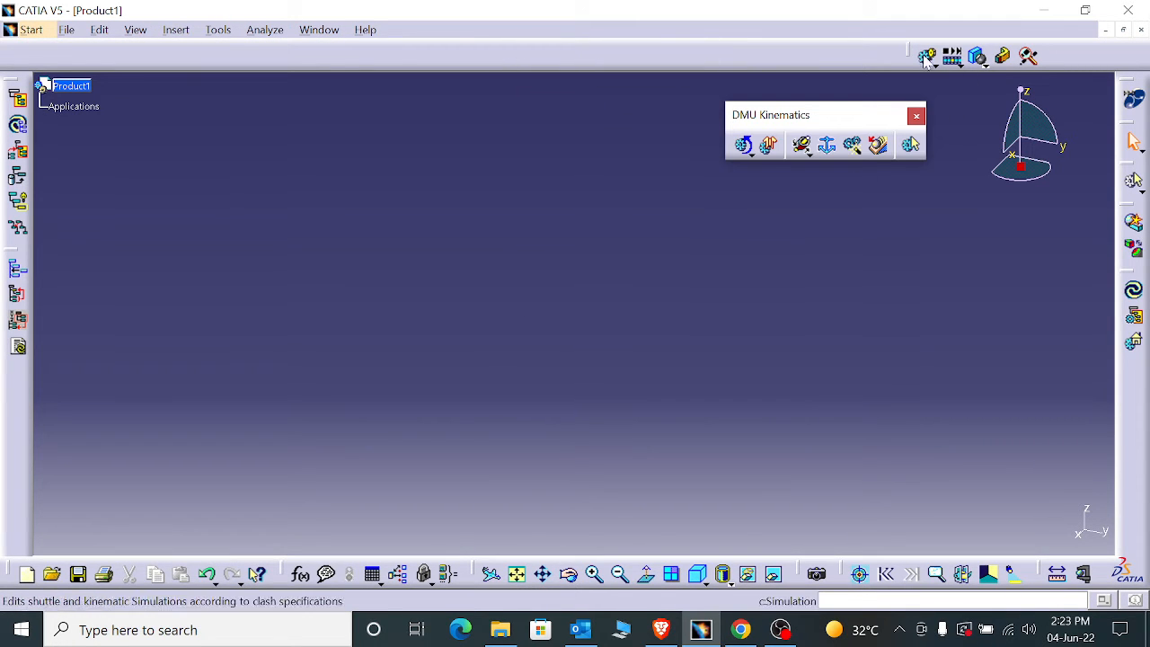
pyautogui.moveTo(905, 57); pyautogui.dragTo(742, 77)
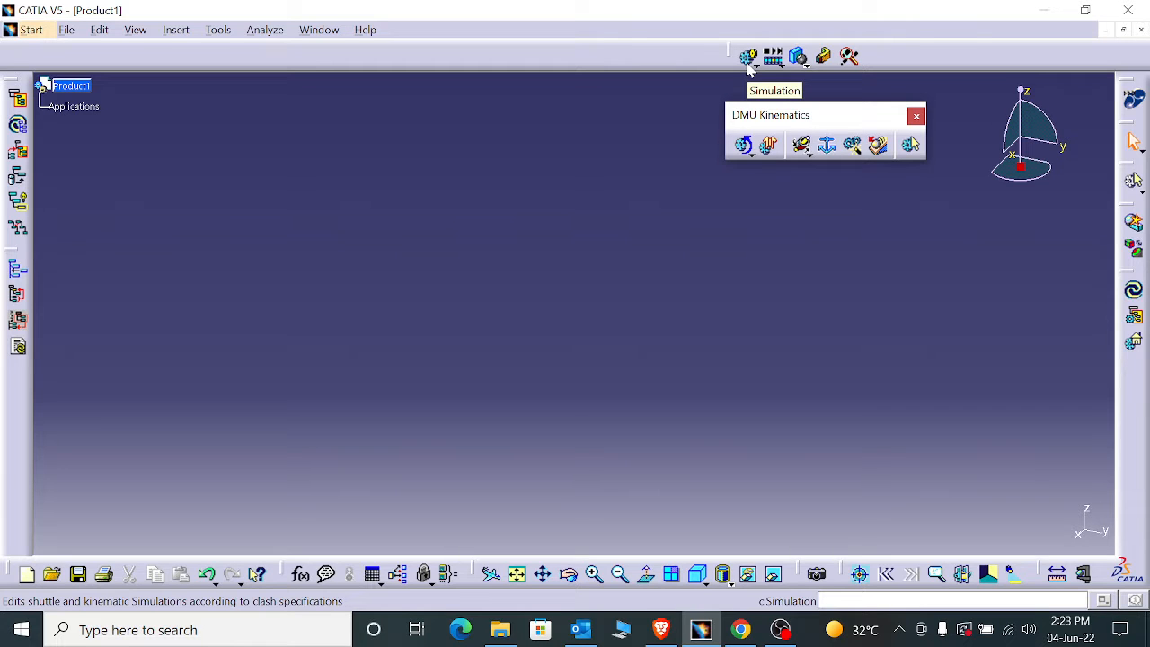
pyautogui.click(750, 154)
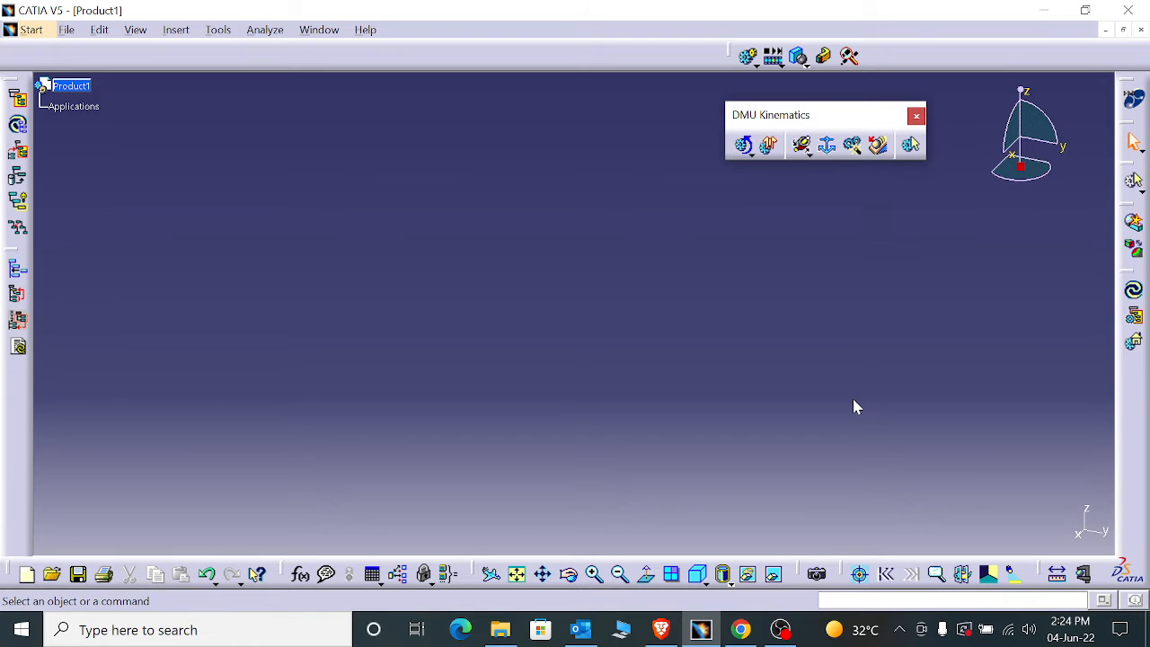
pyautogui.click(750, 154)
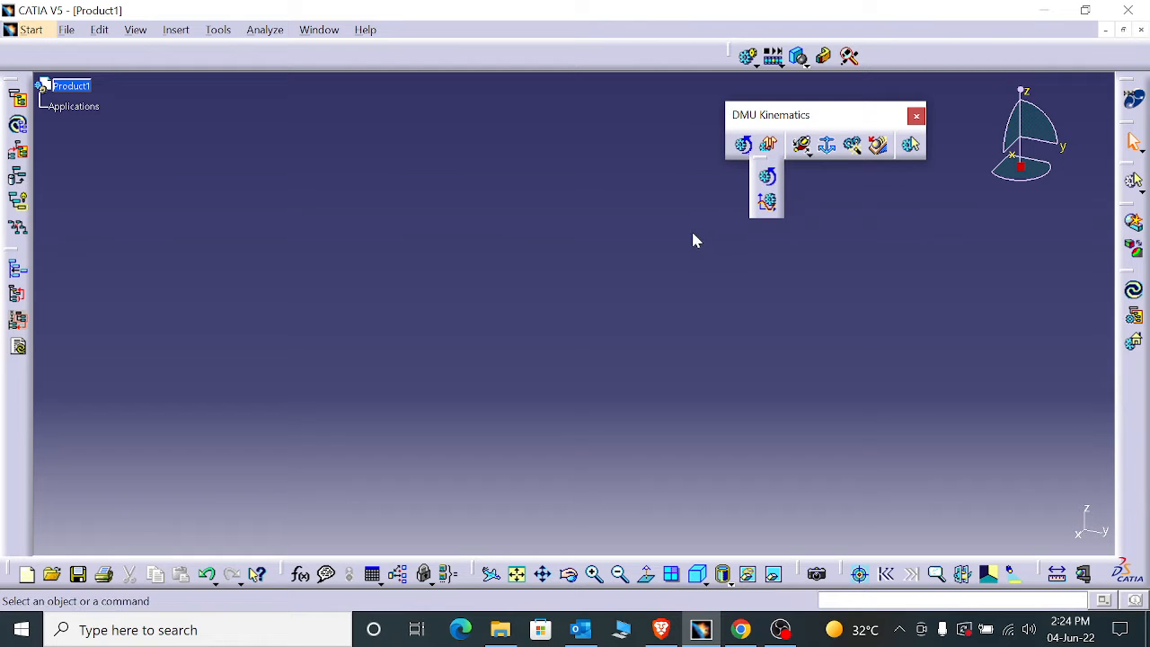
pyautogui.click(654, 279)
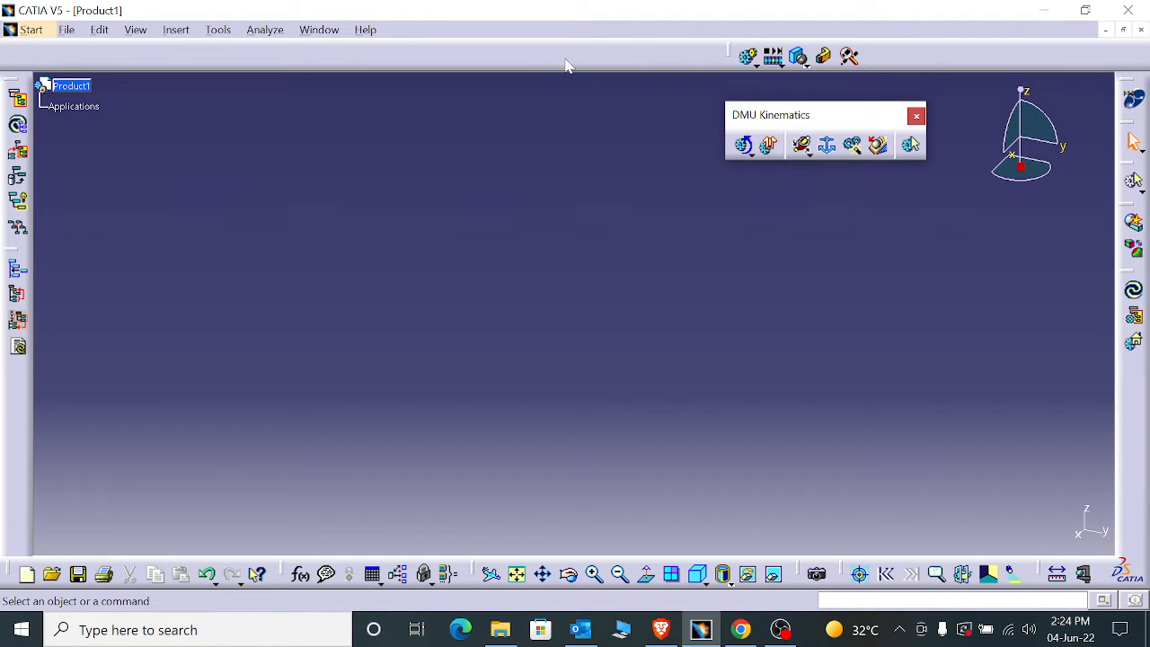
# - Open the Simulating_With_Command product from the Simulating_With_Command folder inside TRAINING on the Desktop
pyautogui.click(66, 30)
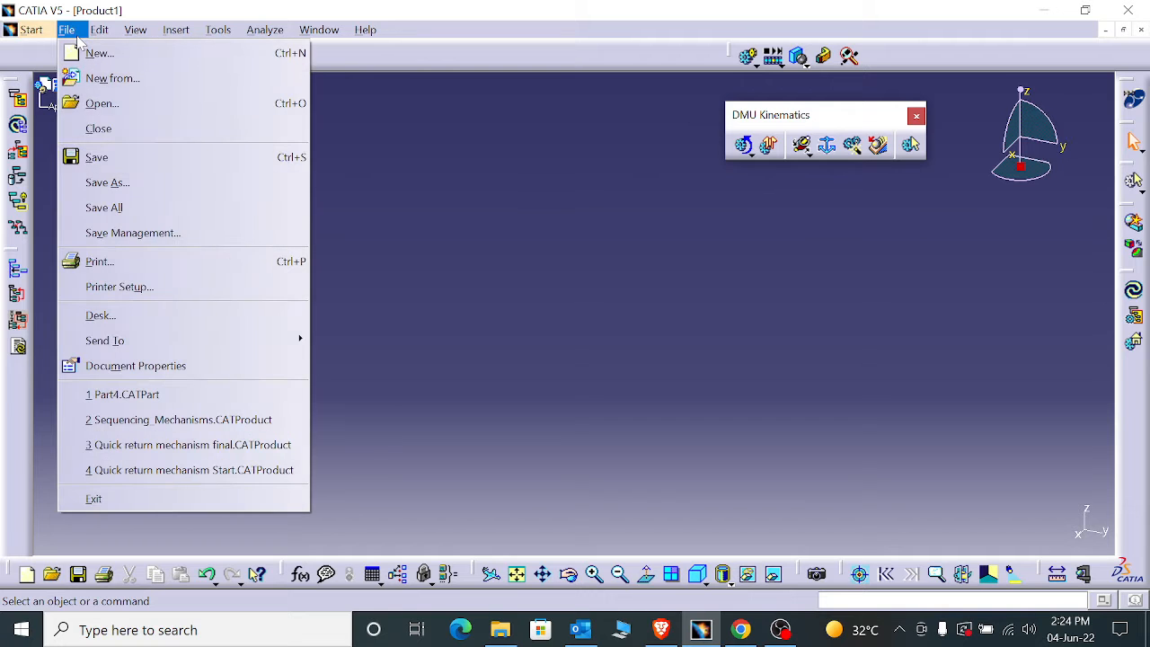
pyautogui.click(134, 103)
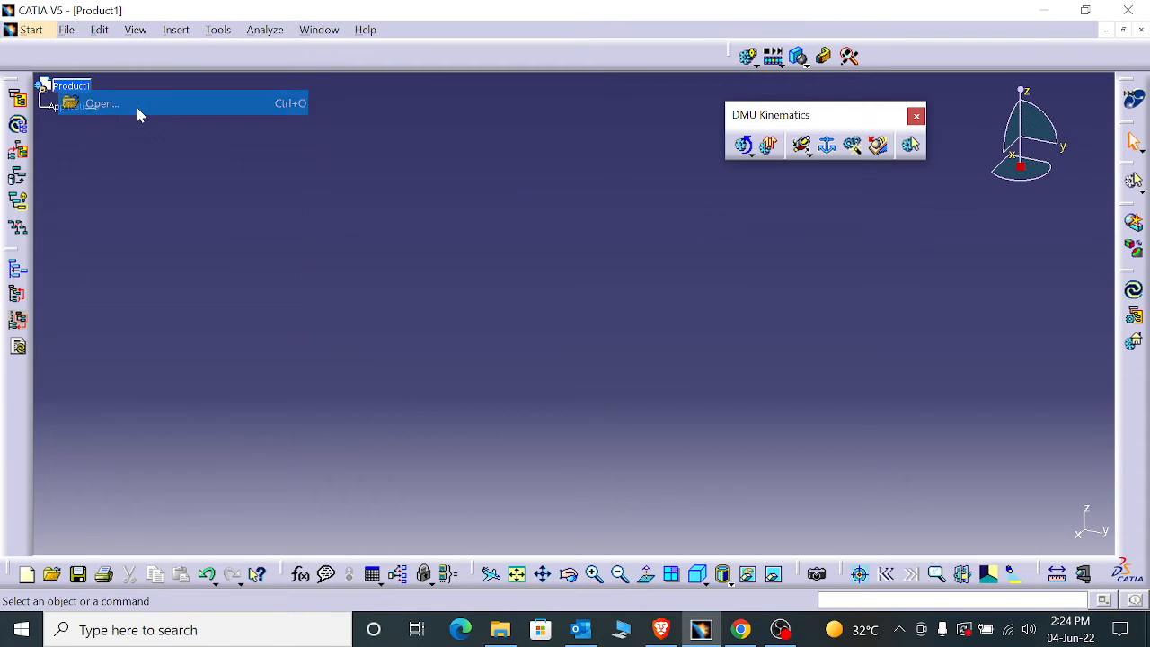
pyautogui.scroll(-1, 485, 297)
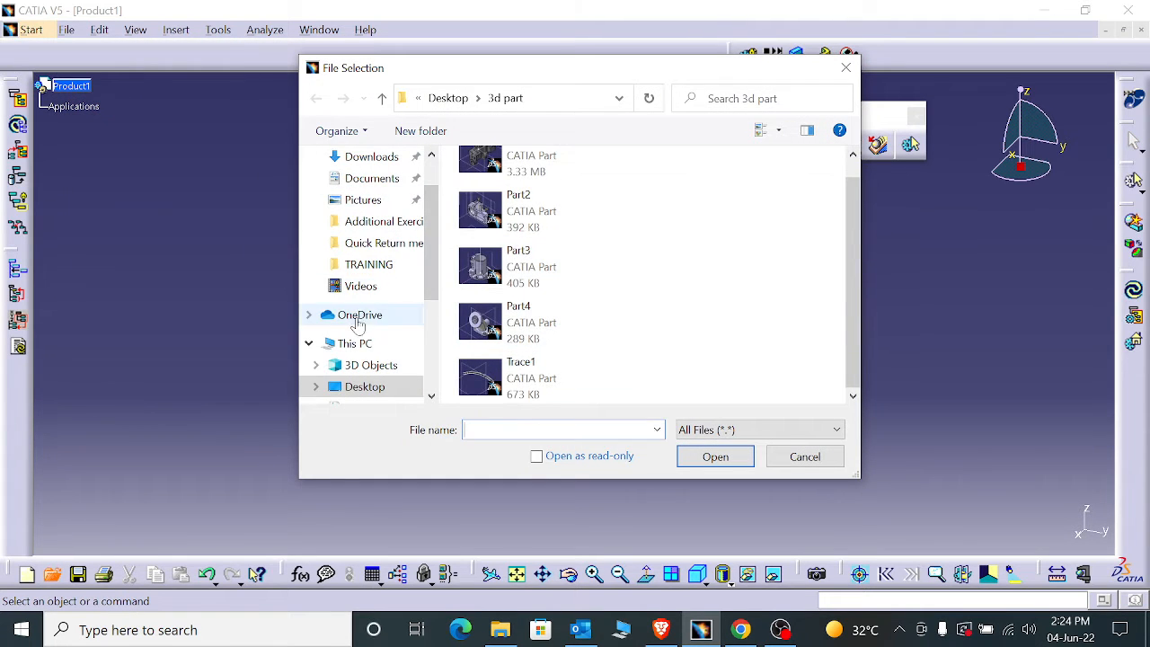
pyautogui.click(368, 386)
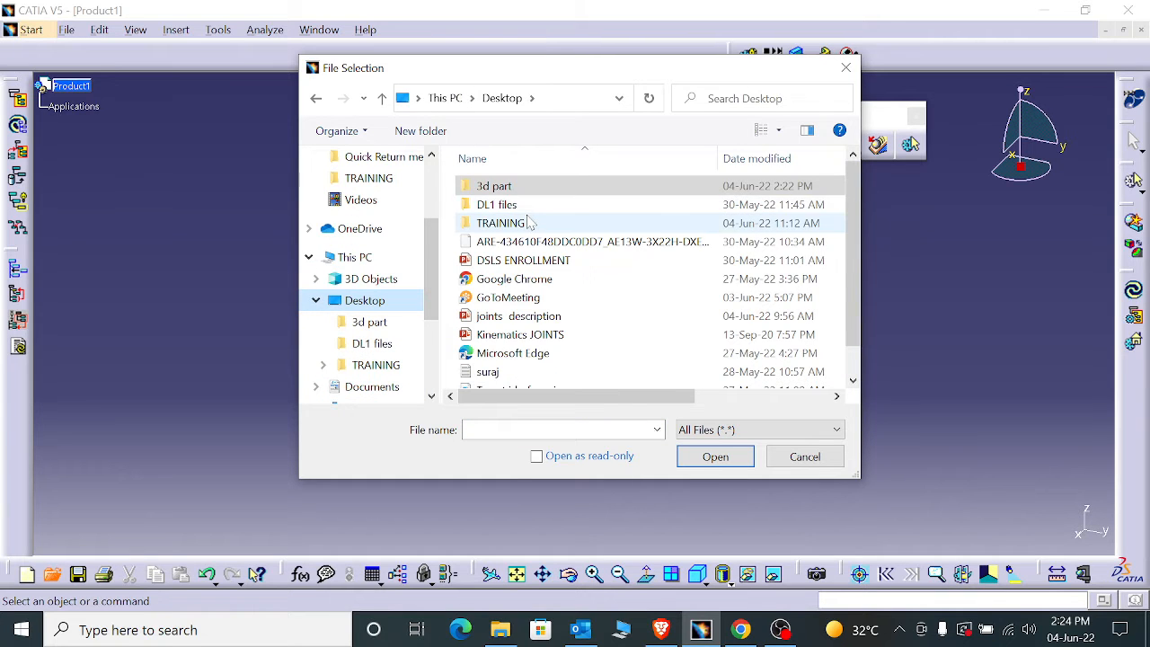
pyautogui.doubleClick(526, 223)
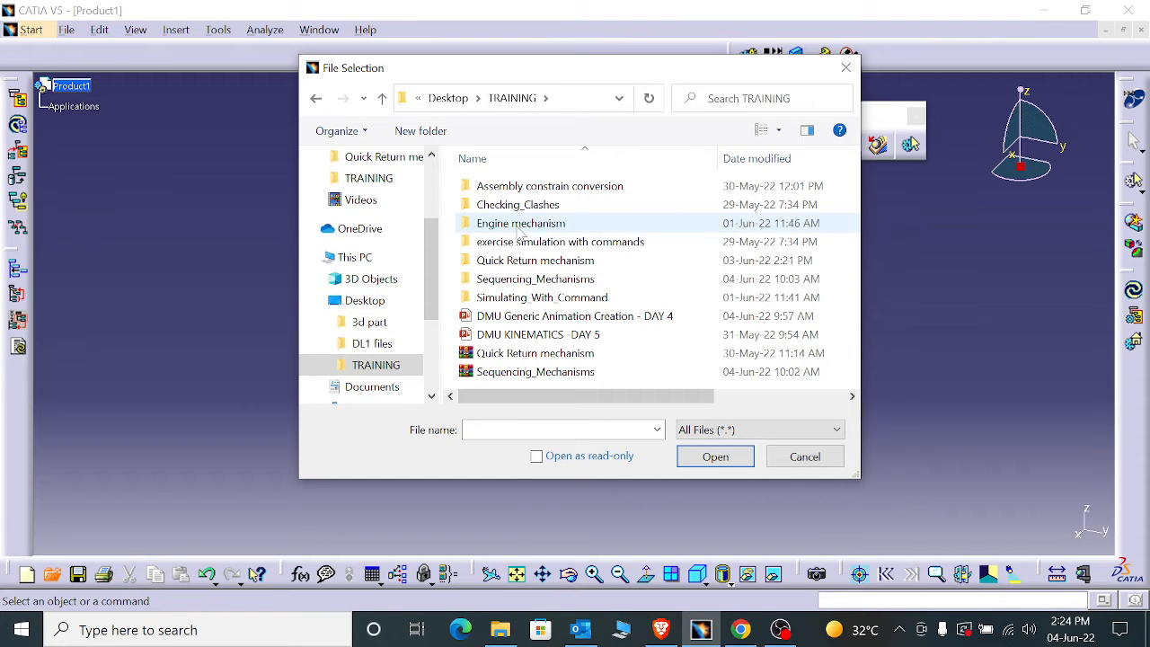
pyautogui.doubleClick(545, 298)
pyautogui.click(541, 341)
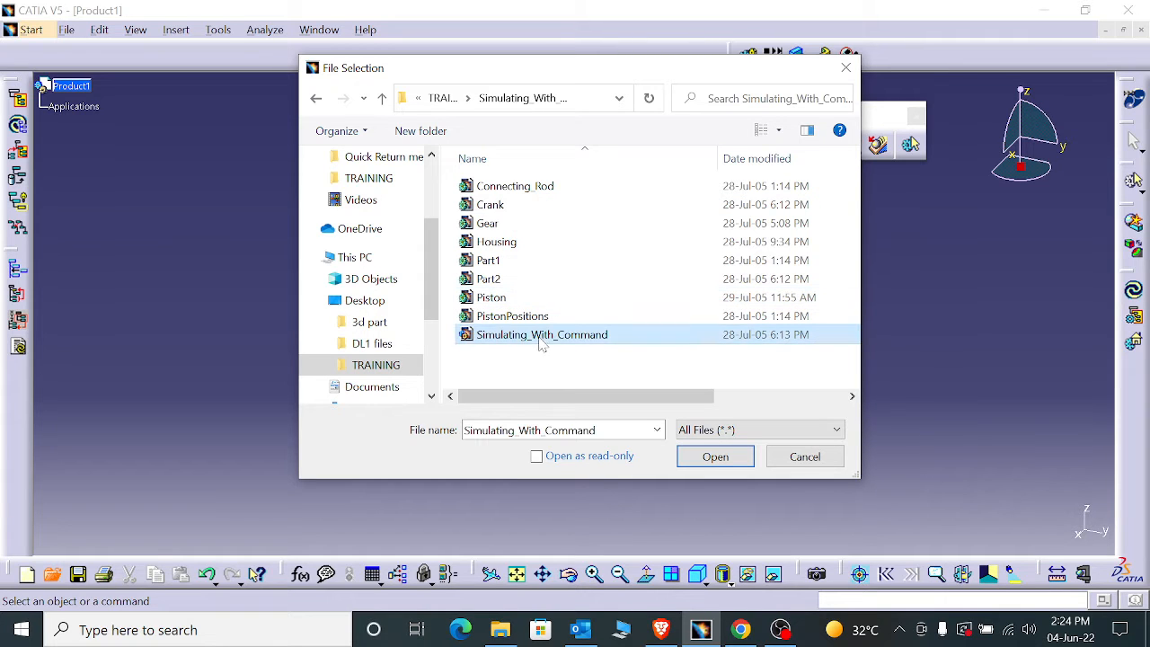
pyautogui.click(715, 456)
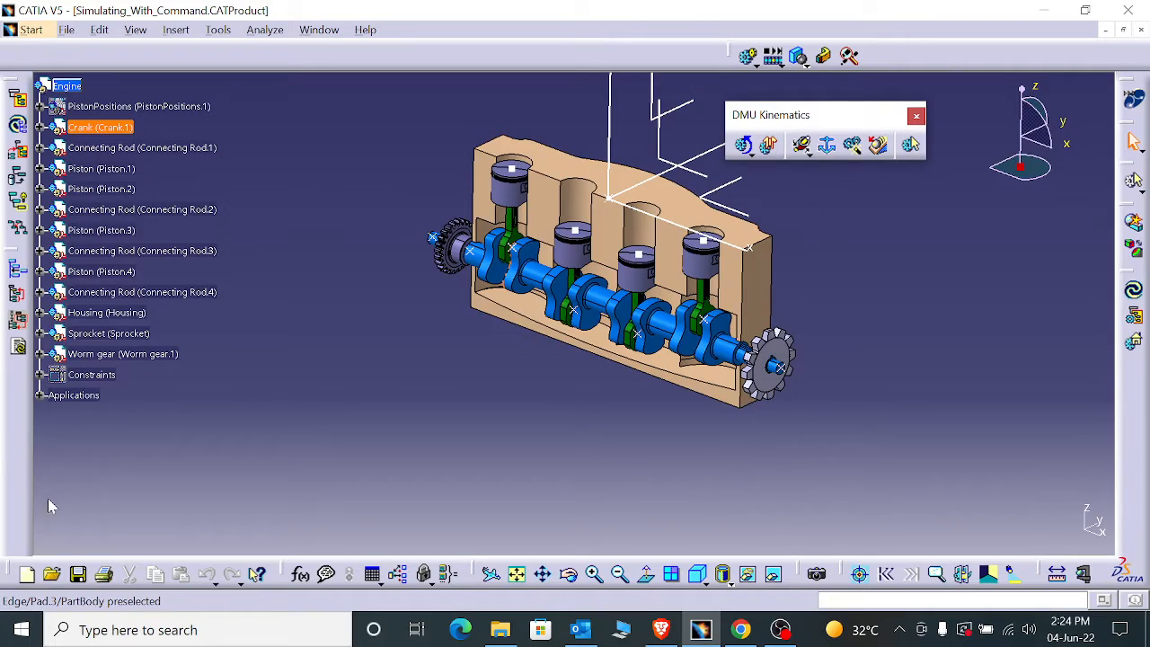
# - Expand the ENGINE-CRANK mechanism in the specification tree down to its list of joints
pyautogui.moveTo(308, 185); pyautogui.dragTo(521, 270, button='middle')
pyautogui.click(41, 396)
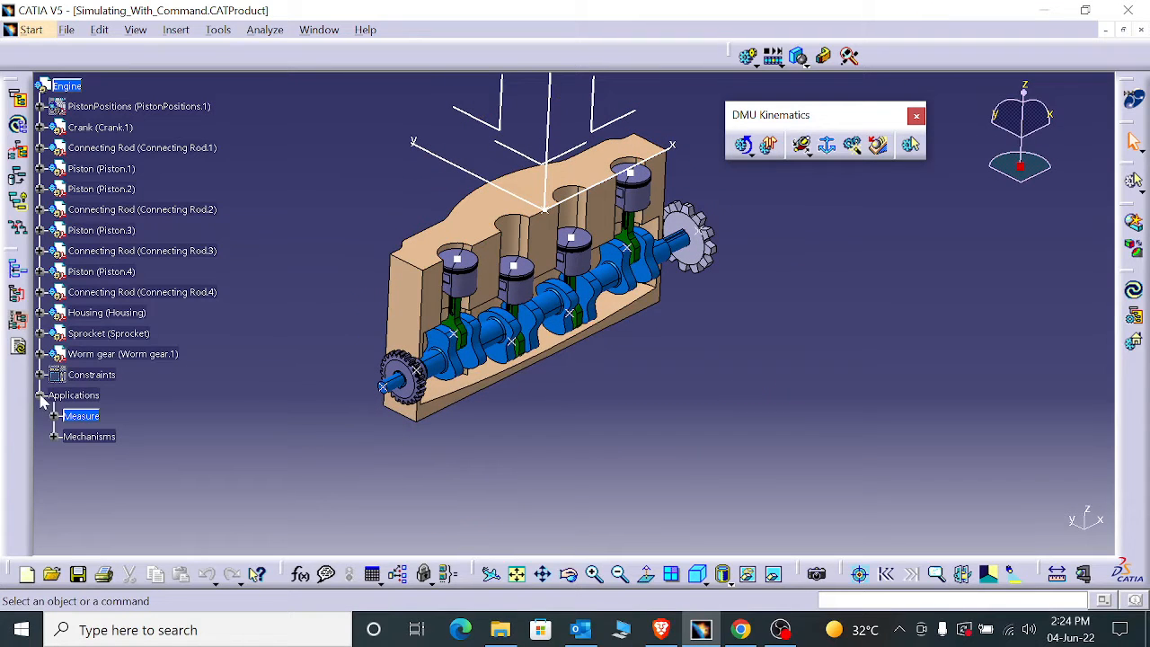
pyautogui.click(54, 437)
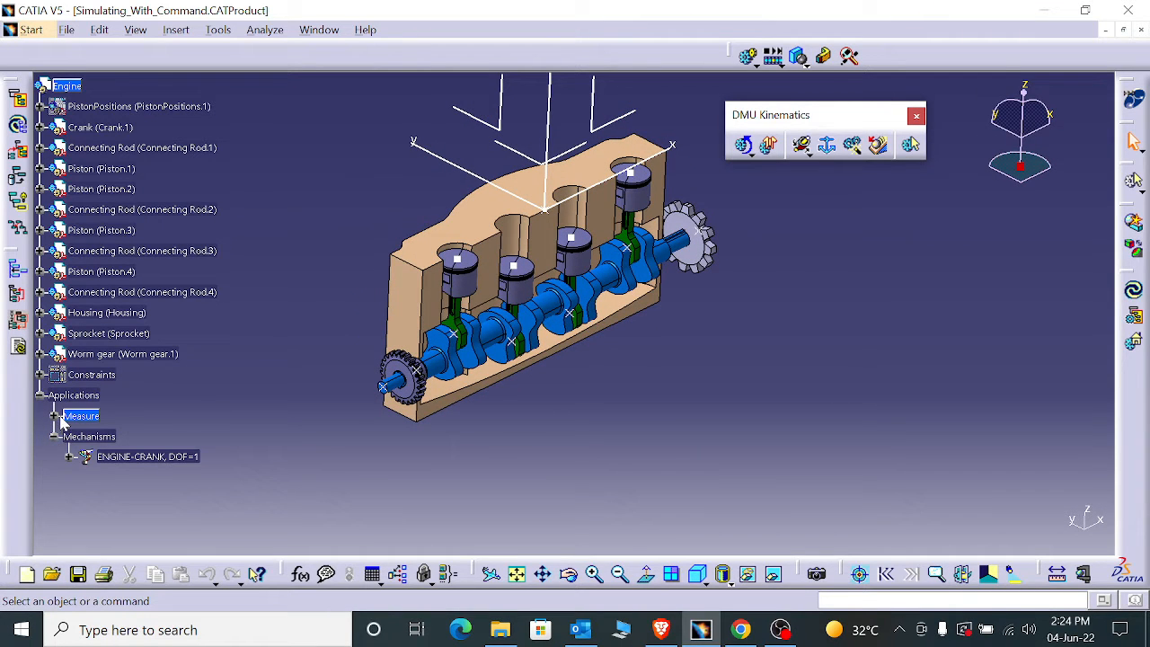
pyautogui.click(70, 457)
pyautogui.scroll(-3, 99, 472)
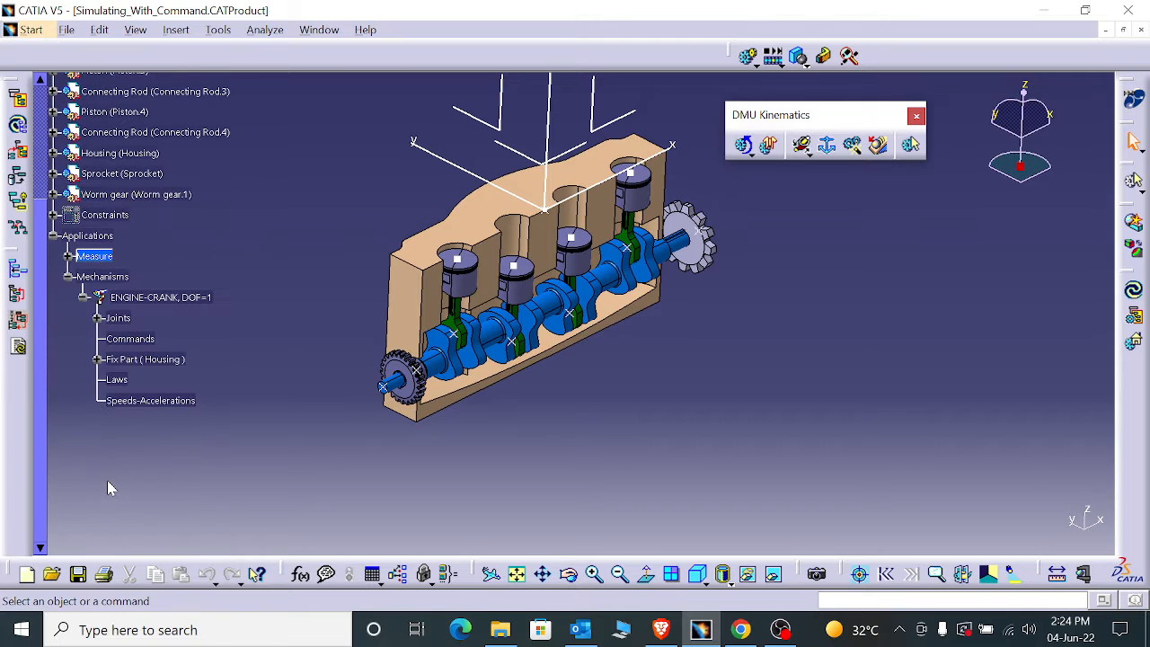
pyautogui.click(97, 319)
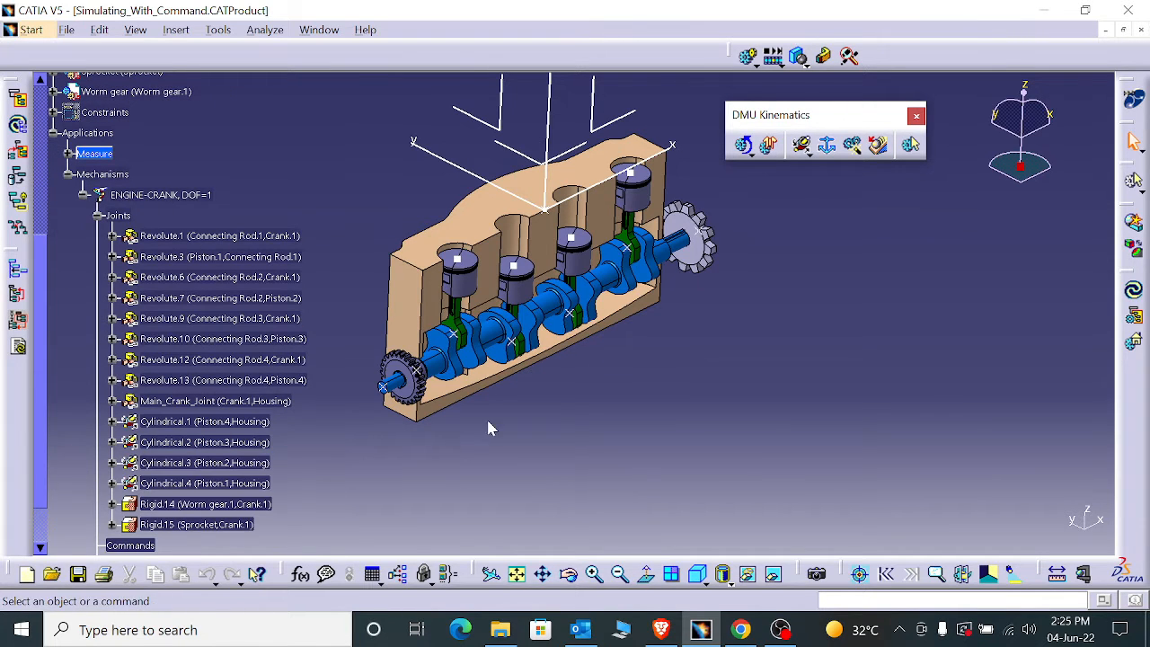
# - Make the Revolute.1 joint between Connecting Rod.1 and Crank.1 angle driven
pyautogui.moveTo(488, 426); pyautogui.dragTo(468, 512, button='middle')
pyautogui.doubleClick(225, 235)
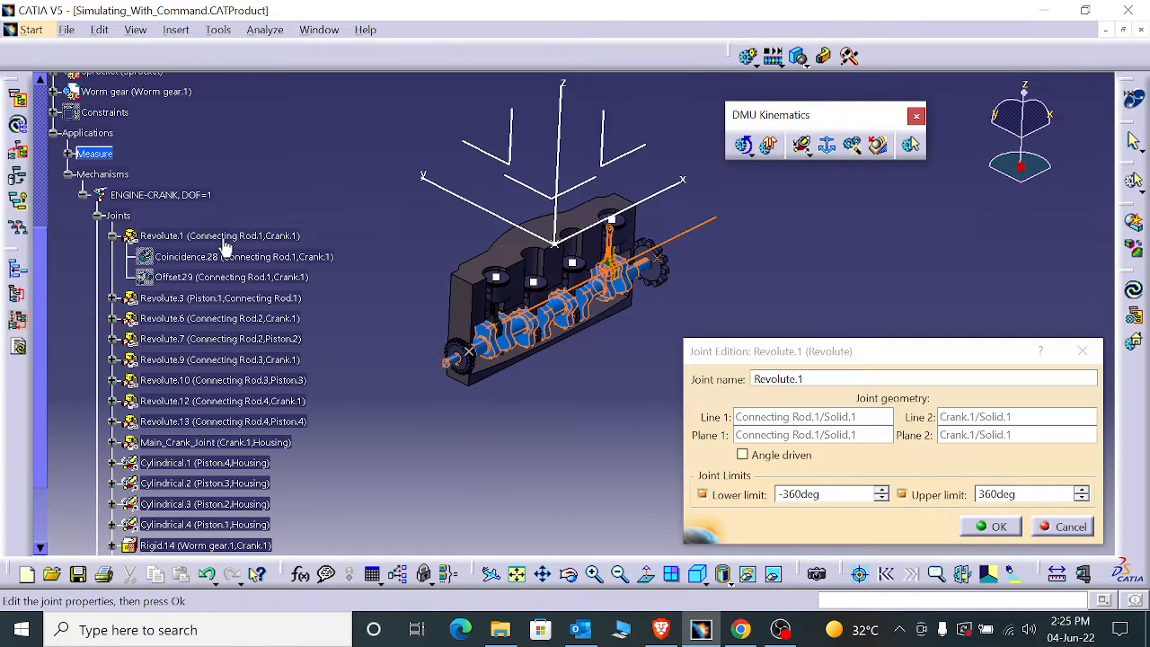
pyautogui.click(775, 461)
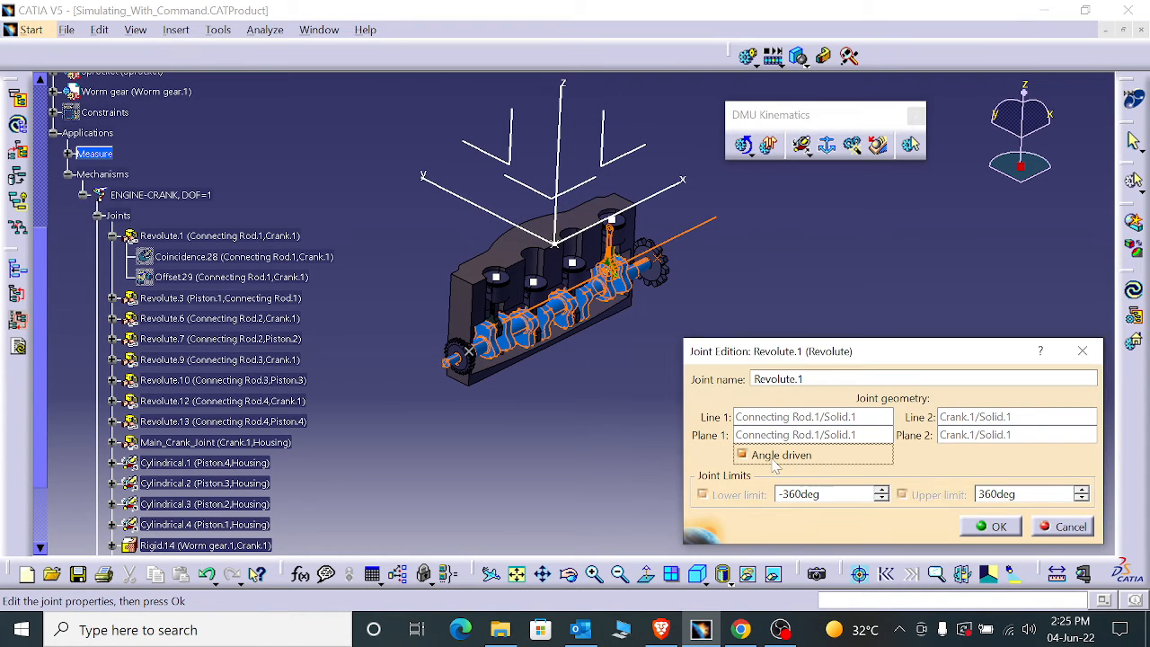
pyautogui.click(993, 527)
pyautogui.click(632, 357)
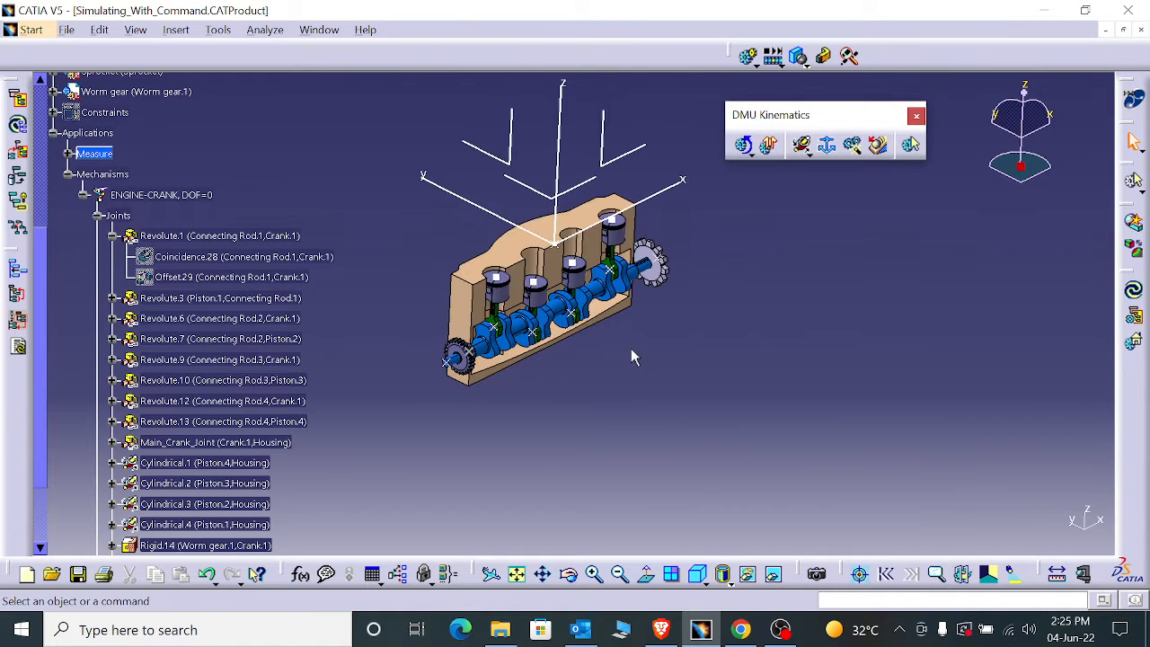
# - Create a simulation of the ENGINE-CRANK mechanism and record Command.1 moving to 360 with automatic insert enabled
pyautogui.scroll(-3, 216, 421)
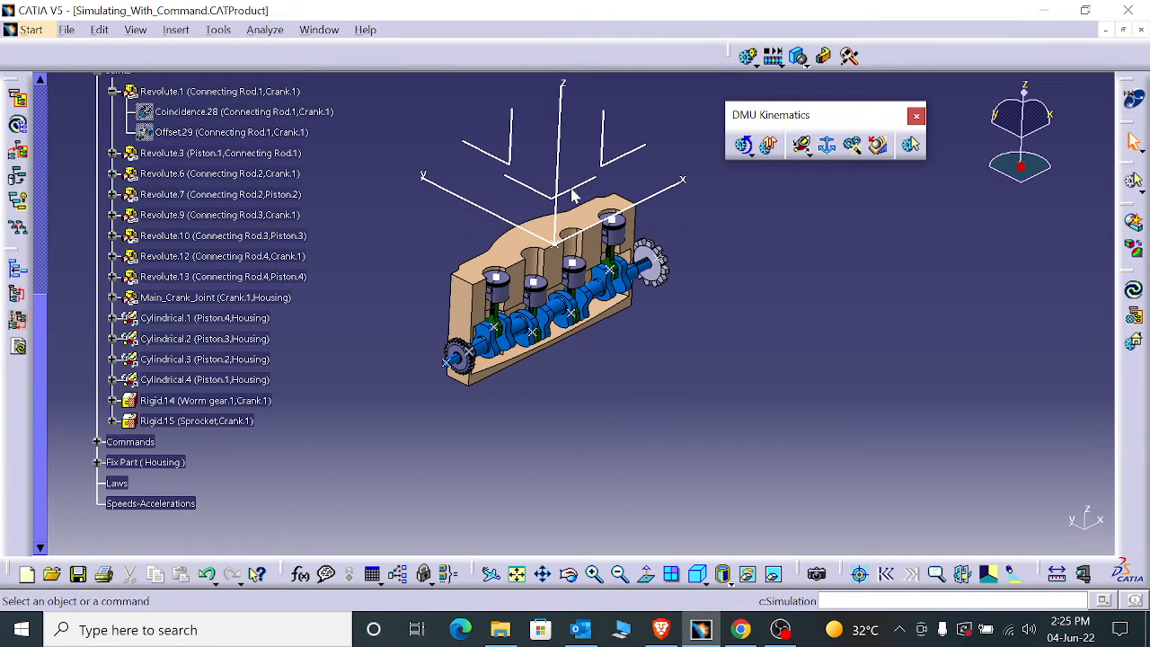
pyautogui.scroll(3, 131, 440)
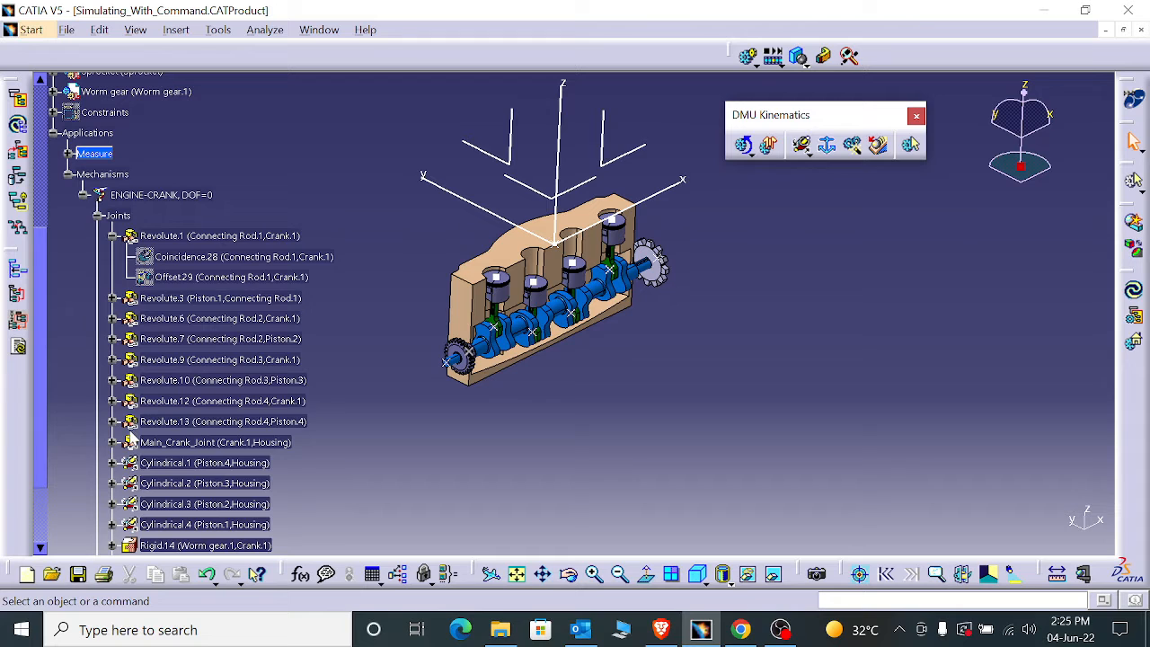
pyautogui.click(748, 56)
pyautogui.click(832, 458)
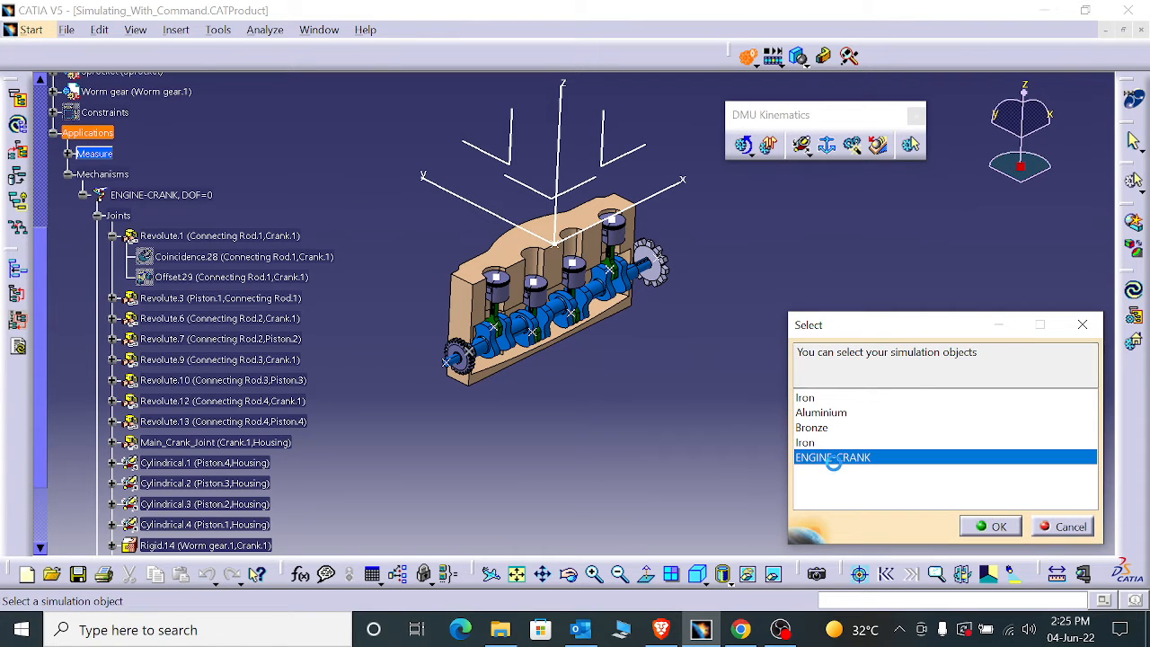
pyautogui.click(990, 527)
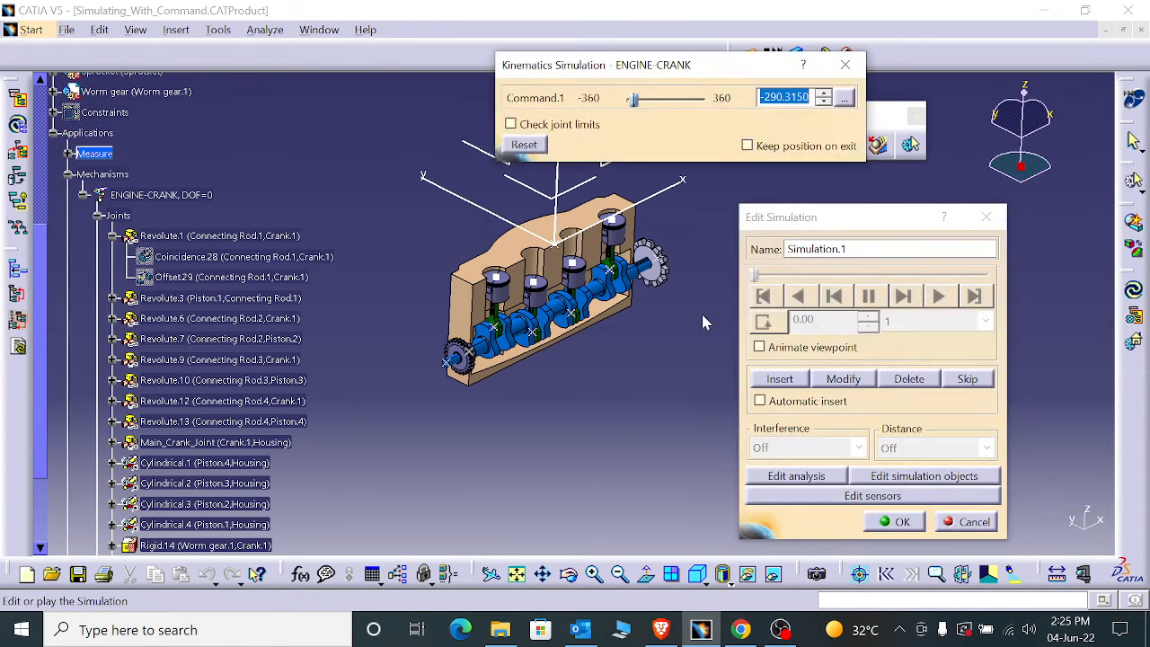
pyautogui.click(803, 406)
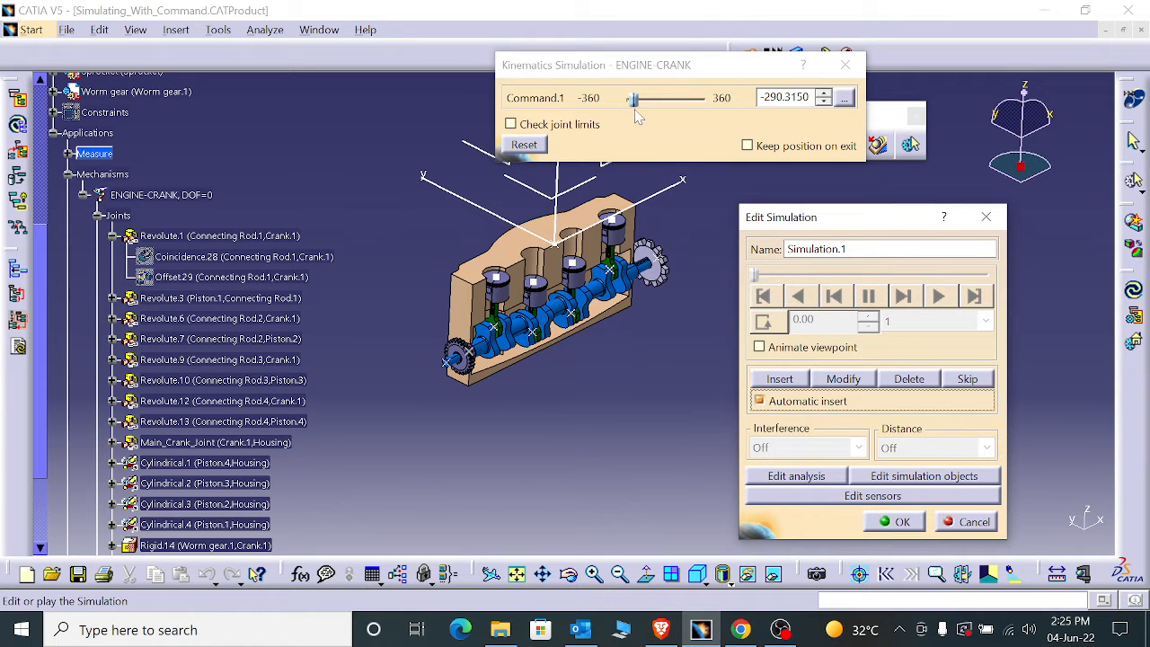
pyautogui.moveTo(635, 101); pyautogui.dragTo(717, 123)
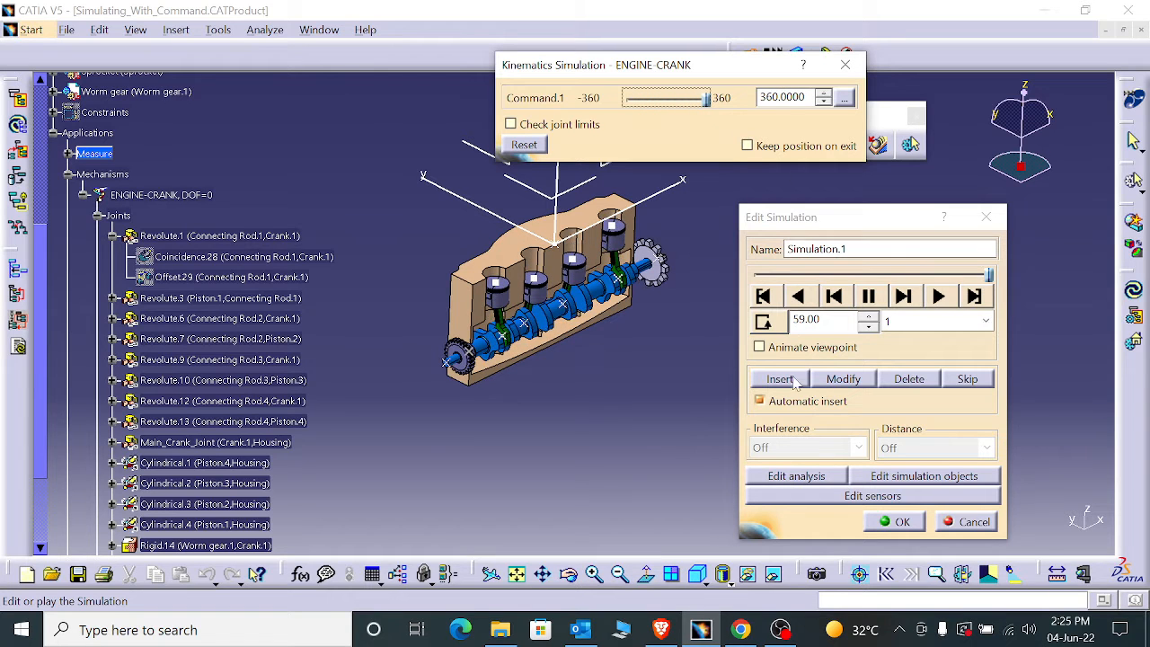
# - Change the simulation's loop mode and play it forward with a step of 0.01
pyautogui.click(763, 323)
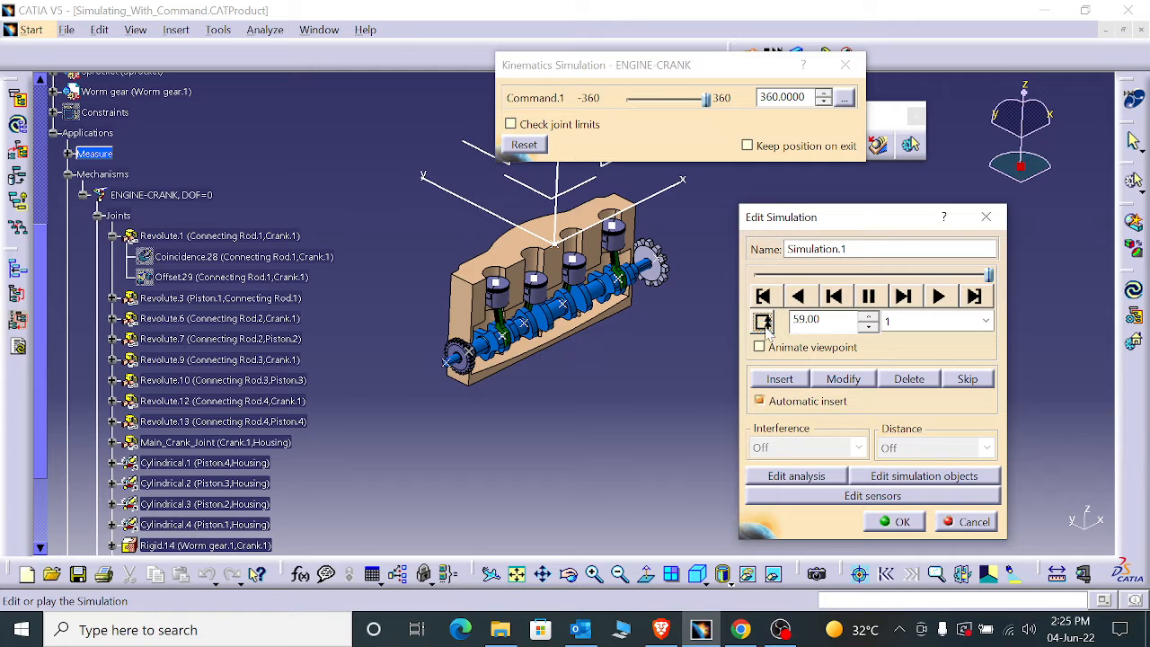
pyautogui.click(892, 323)
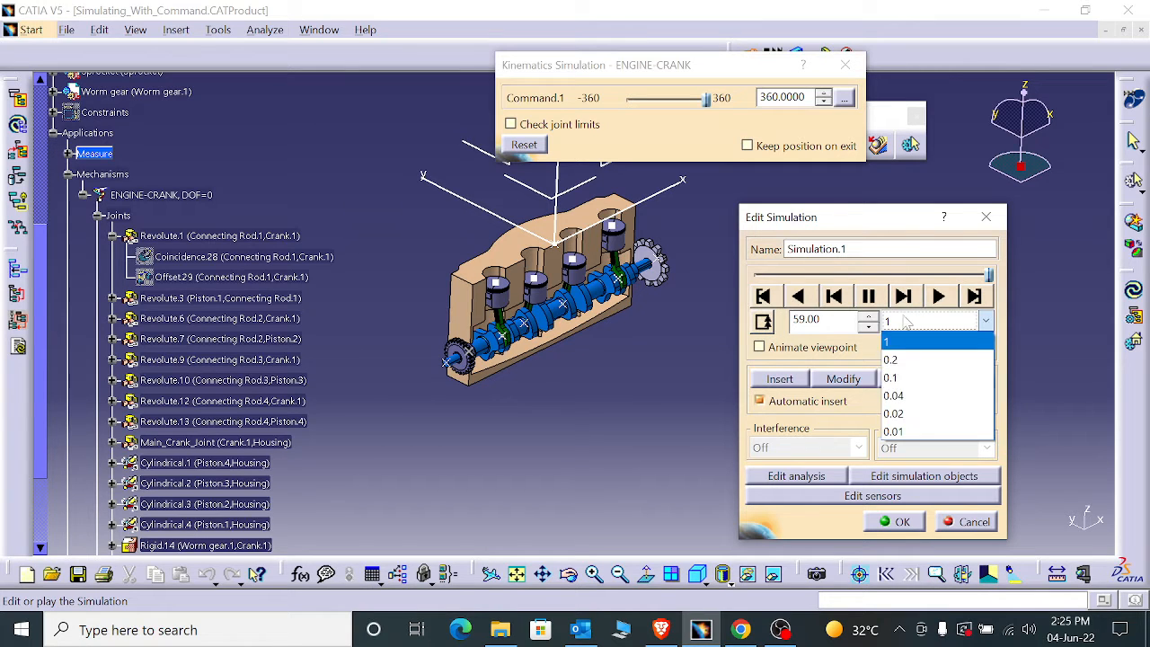
pyautogui.click(925, 429)
pyautogui.click(937, 298)
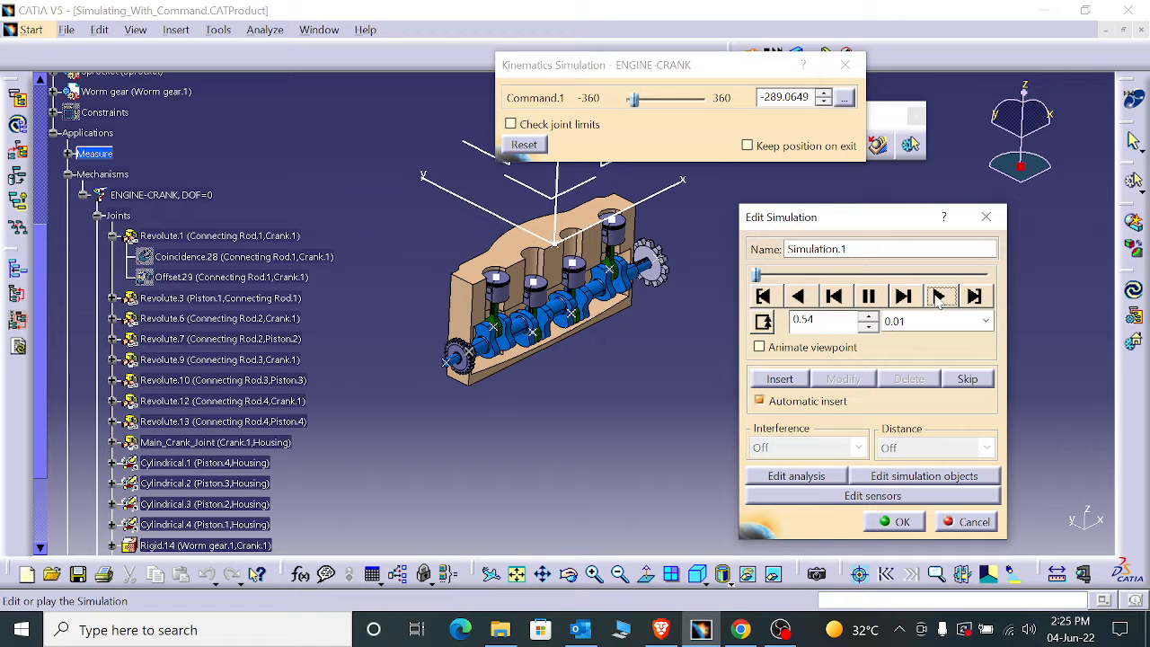
# - Set the playback step to 1, view the running engine up close and accept the simulation
pyautogui.click(935, 322)
pyautogui.click(930, 336)
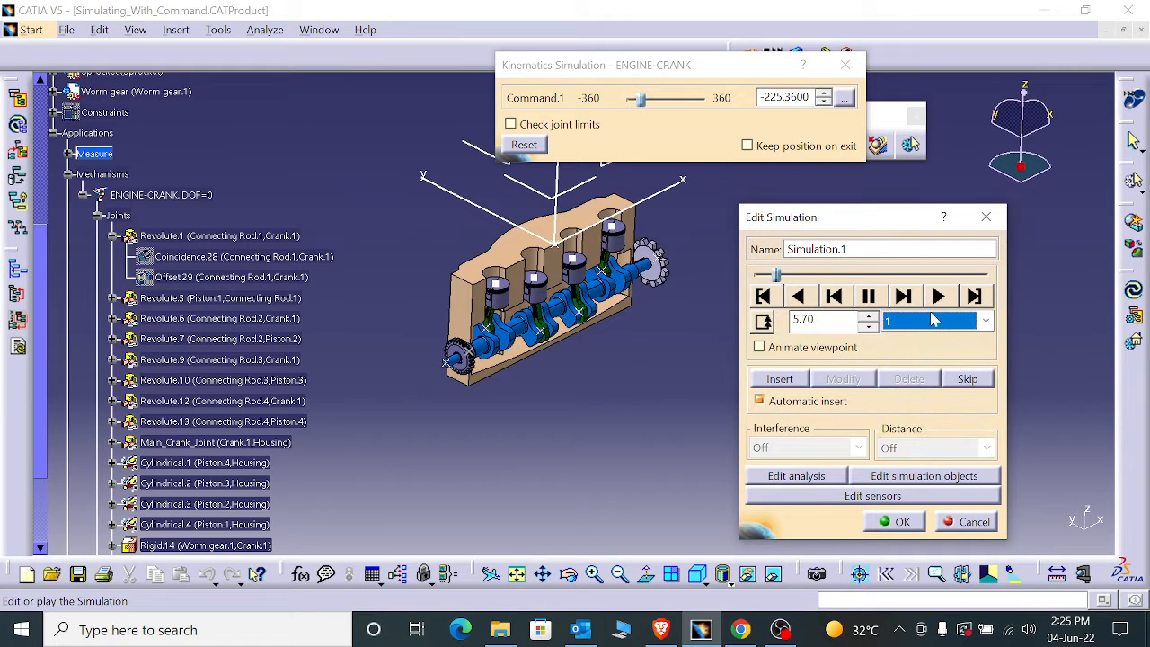
pyautogui.moveTo(509, 438)
pyautogui.mouseDown(button='middle')
pyautogui.moveTo(524, 391)
pyautogui.moveTo(518, 451)
pyautogui.mouseUp(button='middle')
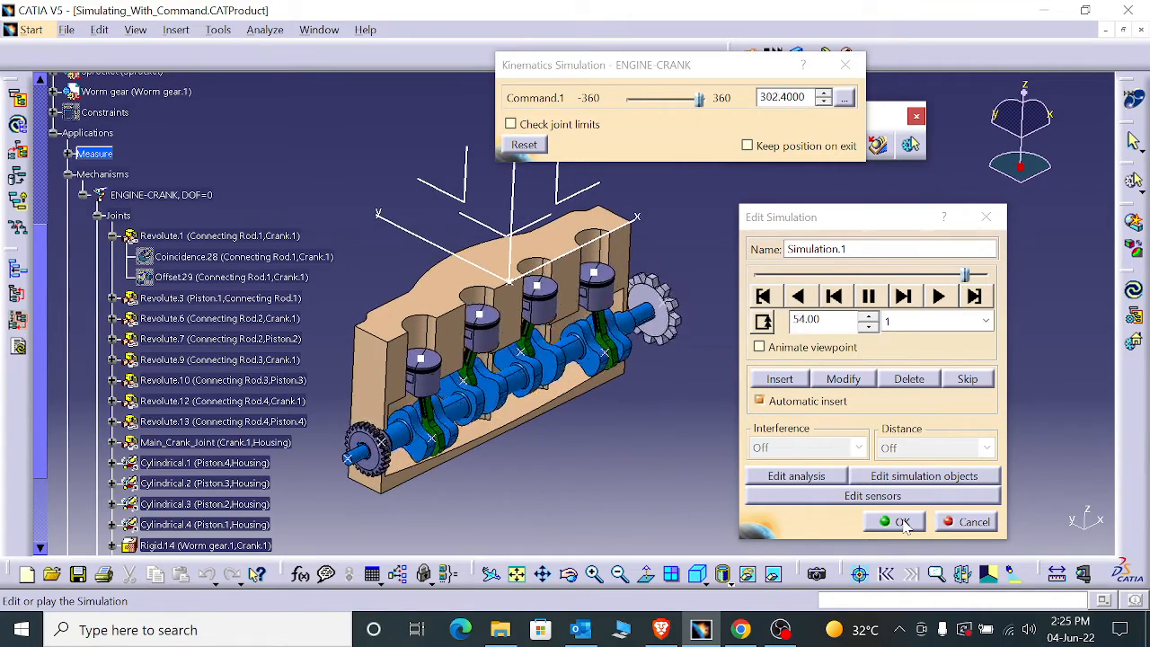
pyautogui.click(901, 522)
# - Expand Simulation.1 in the specification tree to show the contents of its ENGINE-CRANK mechanism
pyautogui.scroll(-3, 296, 501)
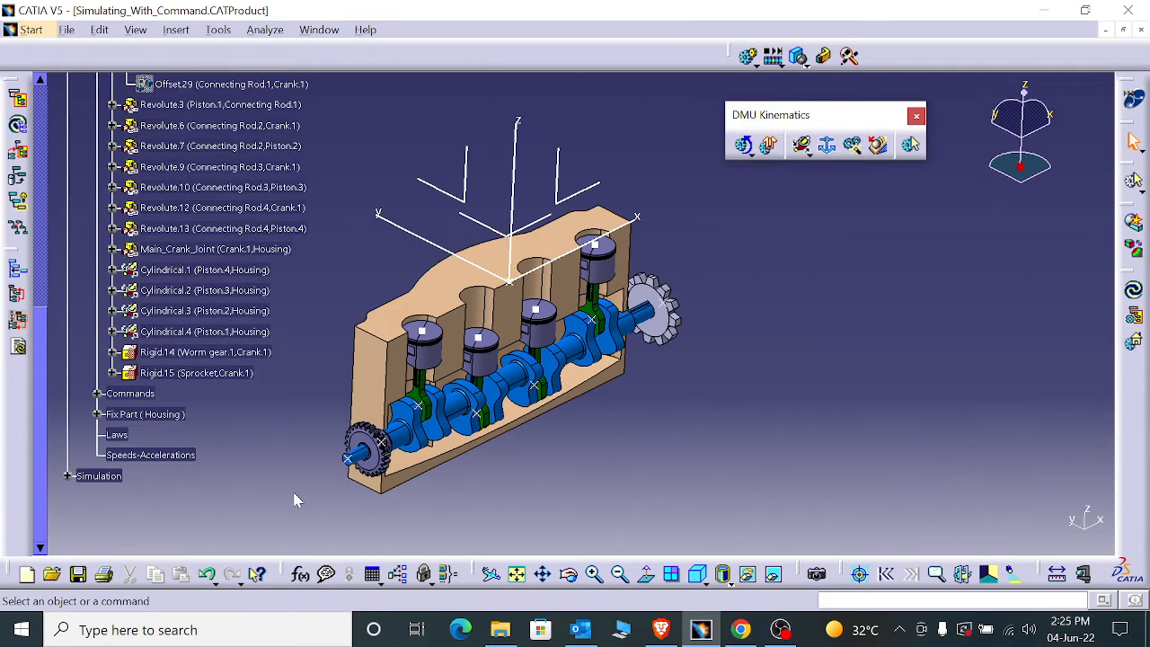
pyautogui.scroll(-2, 297, 500)
pyautogui.click(67, 428)
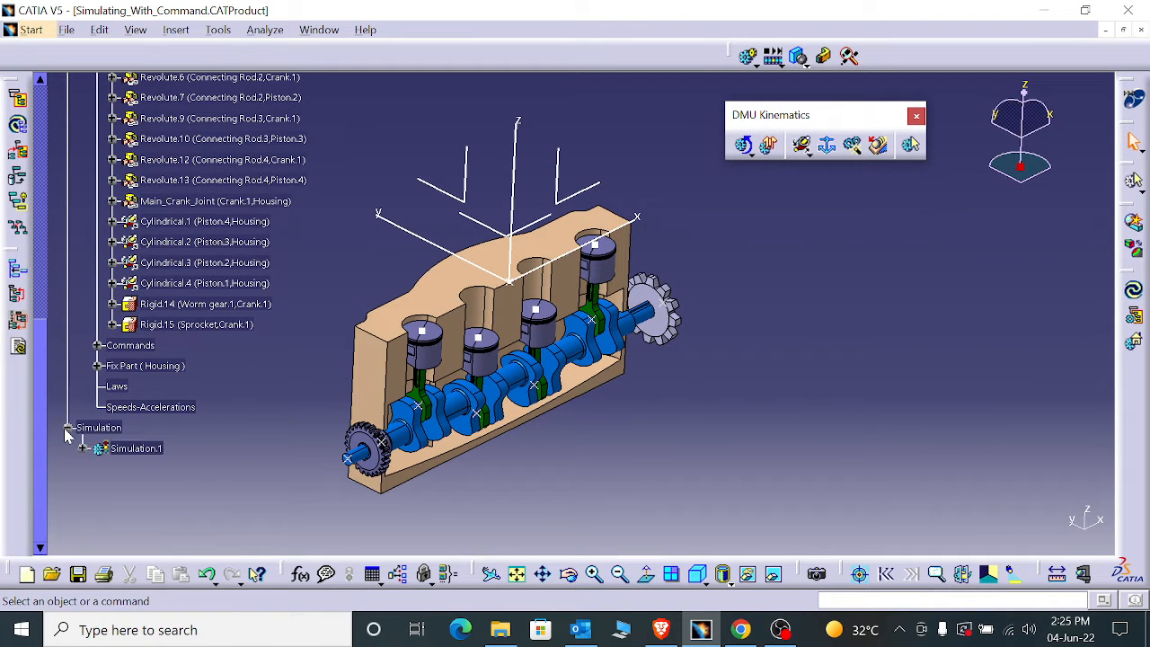
pyautogui.click(82, 448)
pyautogui.click(97, 468)
pyautogui.scroll(-4, 117, 494)
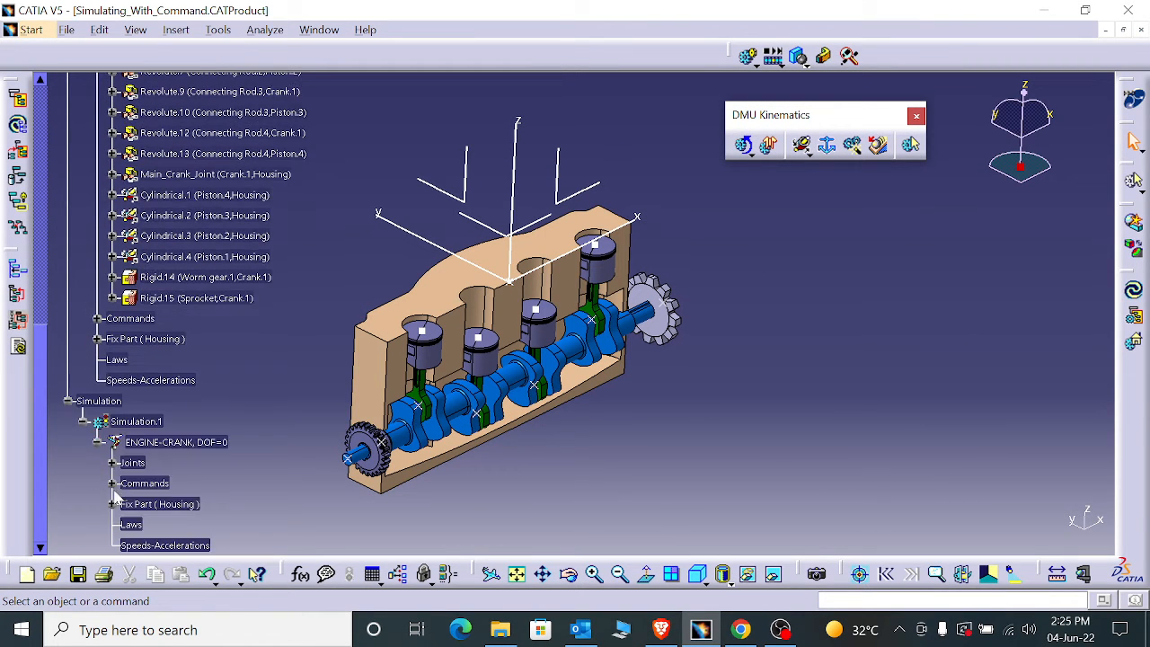
# - Expand the fixed part under Simulation.1 and briefly inspect its list of joints in the specification tree
pyautogui.click(112, 457)
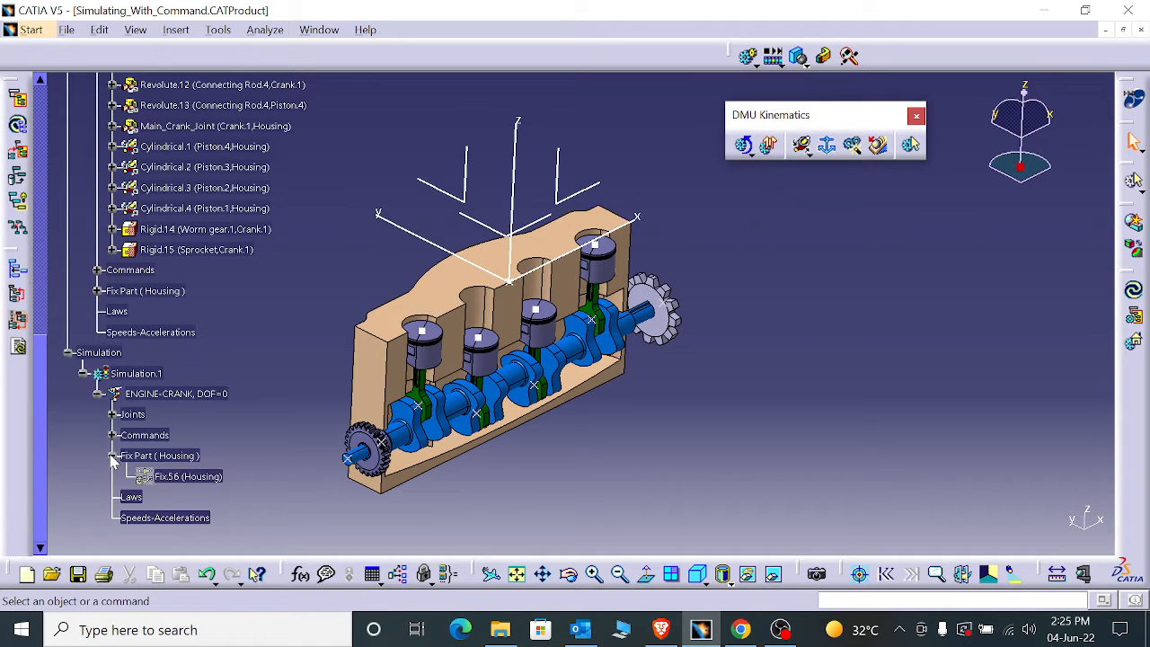
pyautogui.scroll(-2, 176, 479)
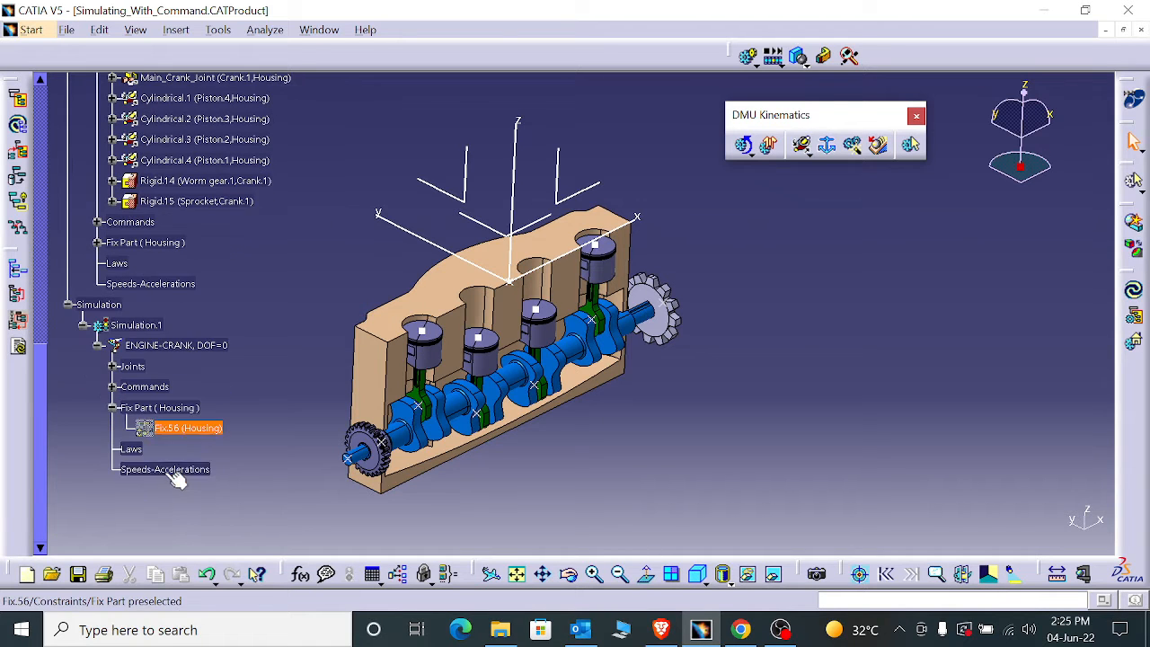
pyautogui.click(111, 366)
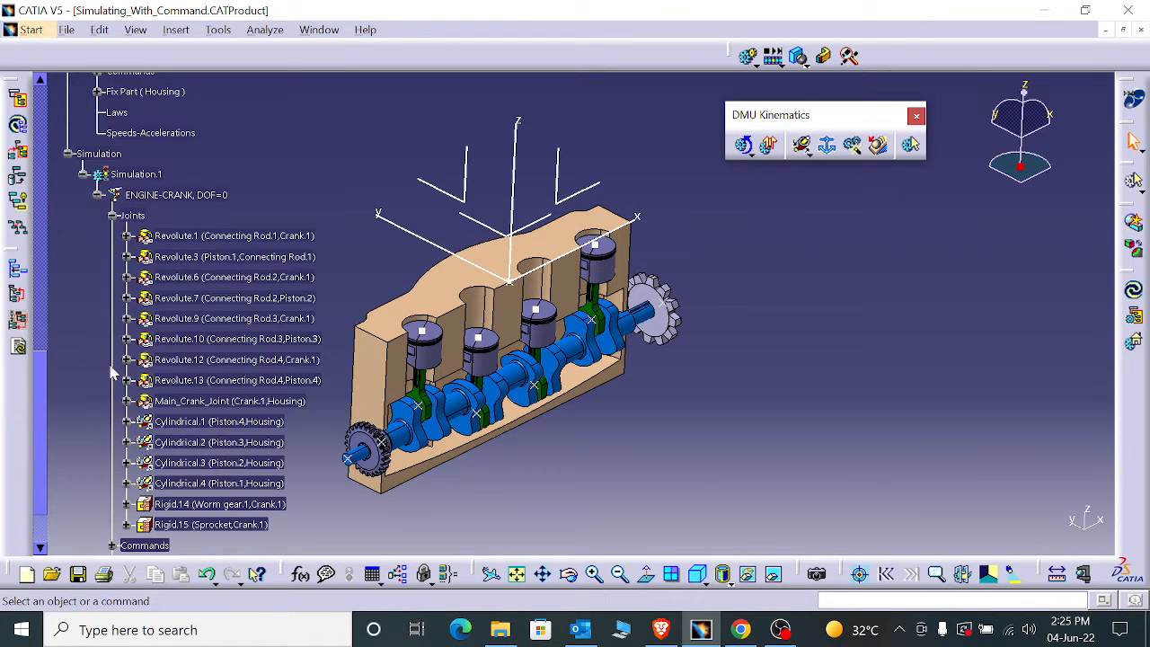
pyautogui.click(111, 216)
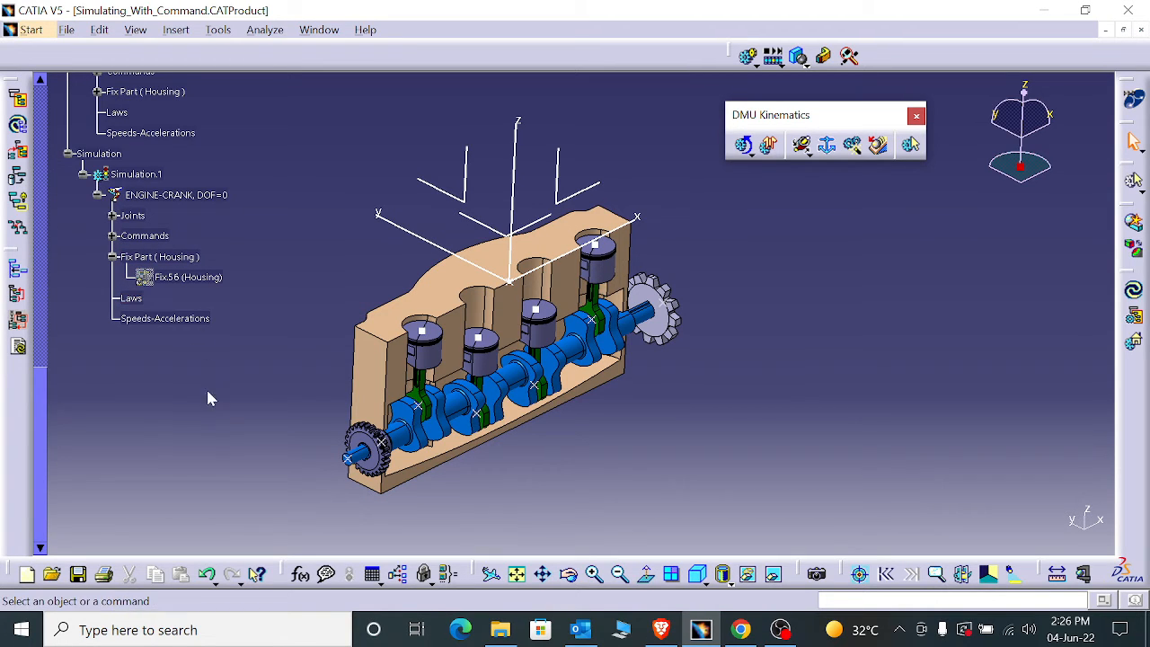
# - Open Simulation with Commands for the ENGINE-CRANK mechanism and move its dialog clear of the engine
pyautogui.click(747, 153)
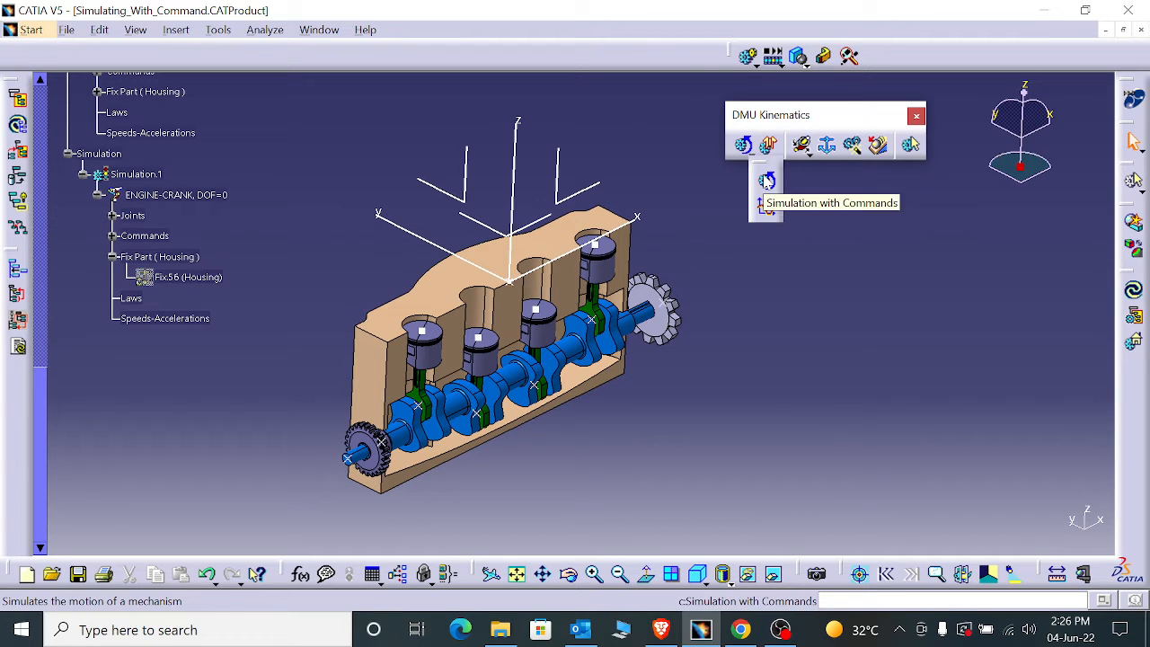
pyautogui.click(767, 180)
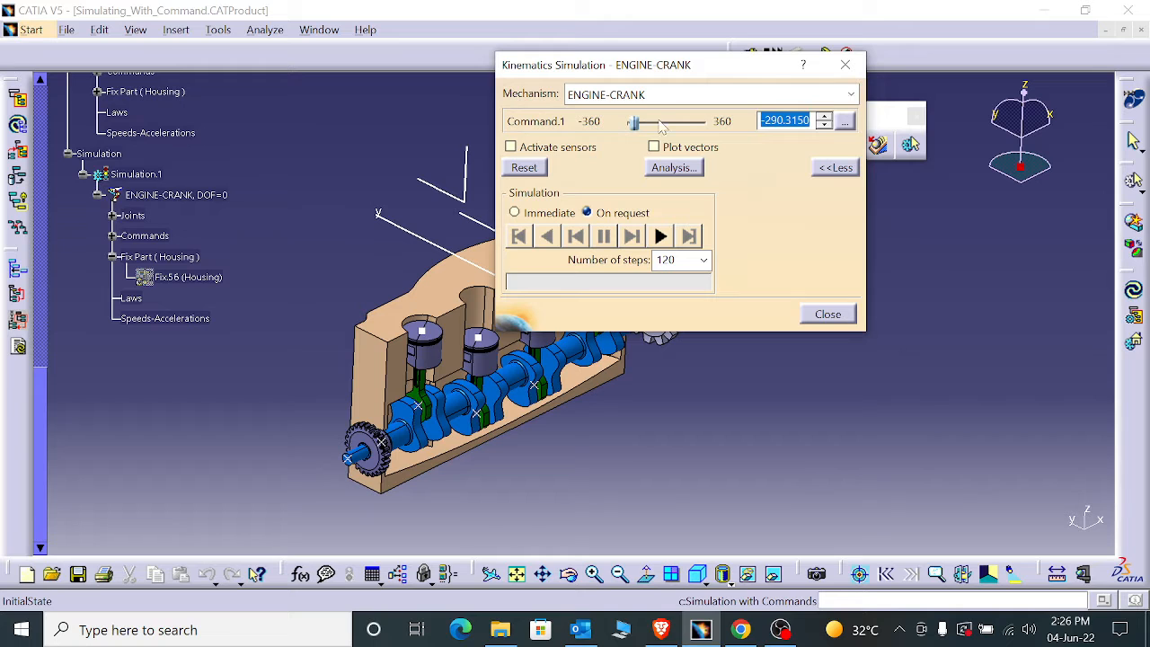
pyautogui.moveTo(687, 64); pyautogui.dragTo(917, 161)
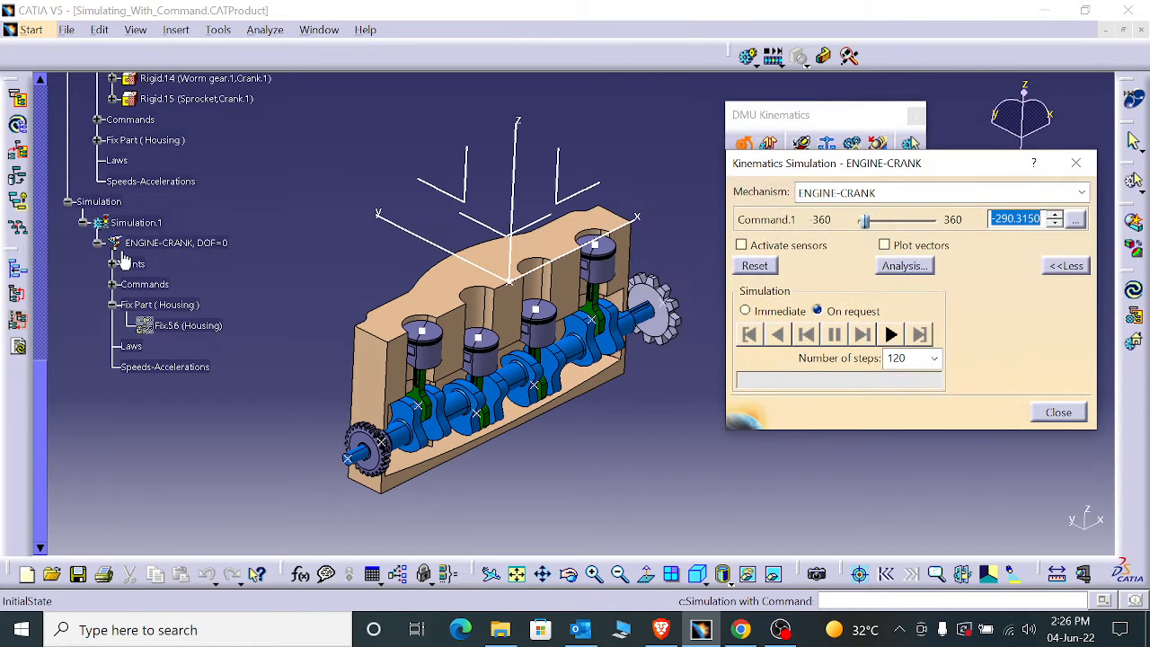
pyautogui.scroll(2, 123, 257)
pyautogui.click(121, 325)
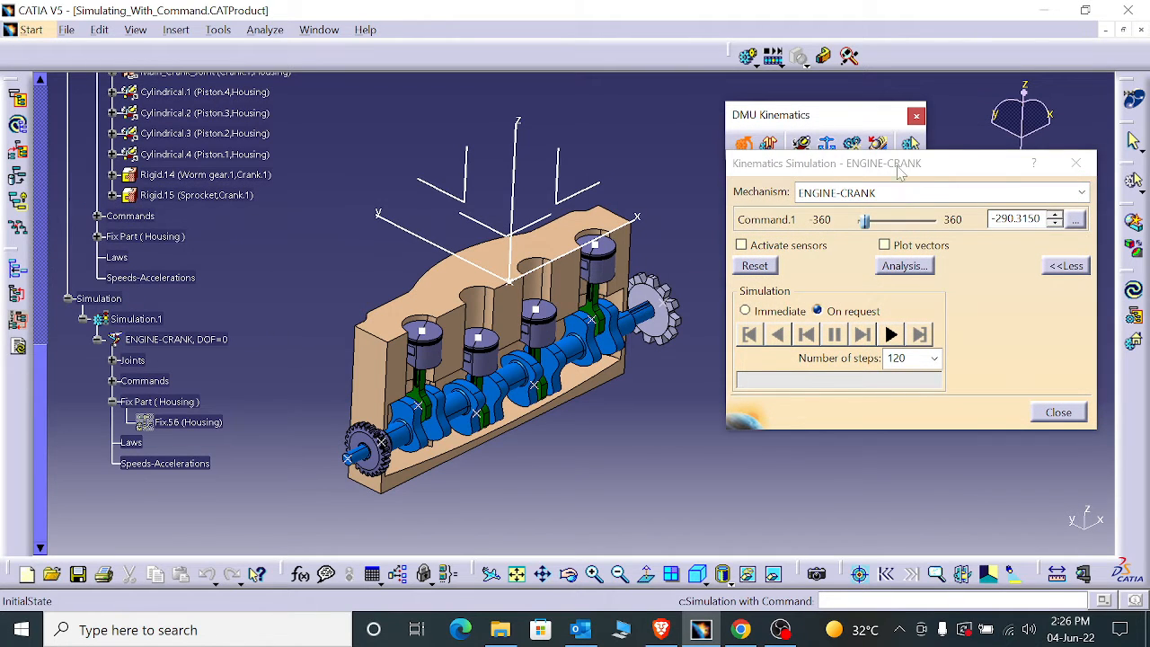
pyautogui.click(893, 193)
pyautogui.click(900, 219)
pyautogui.scroll(1, 191, 342)
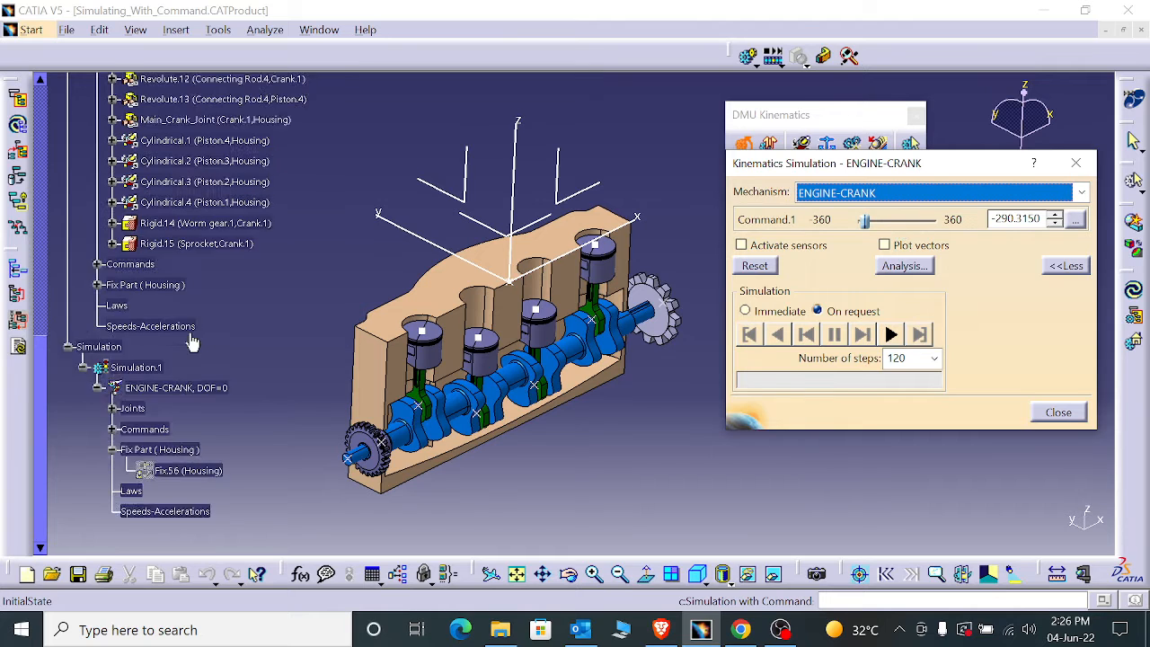
pyautogui.scroll(1, 191, 341)
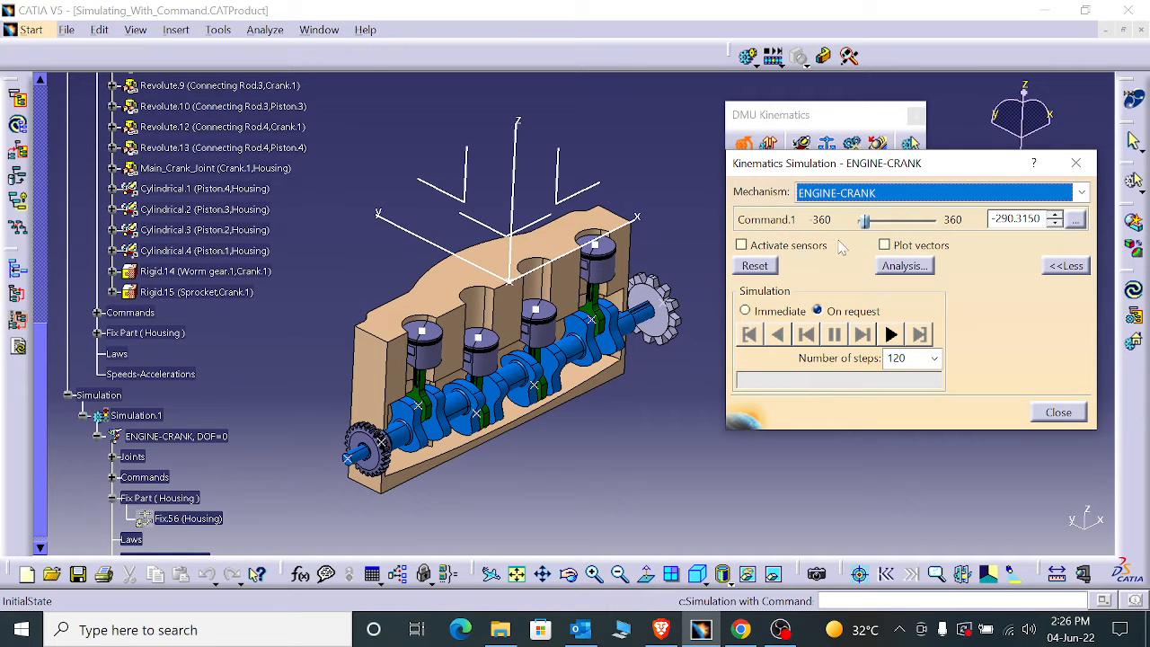
# - Set Command.1 to 360 and play the mechanism forward on request while viewing the engine
pyautogui.moveTo(864, 221); pyautogui.dragTo(938, 221)
pyautogui.click(892, 335)
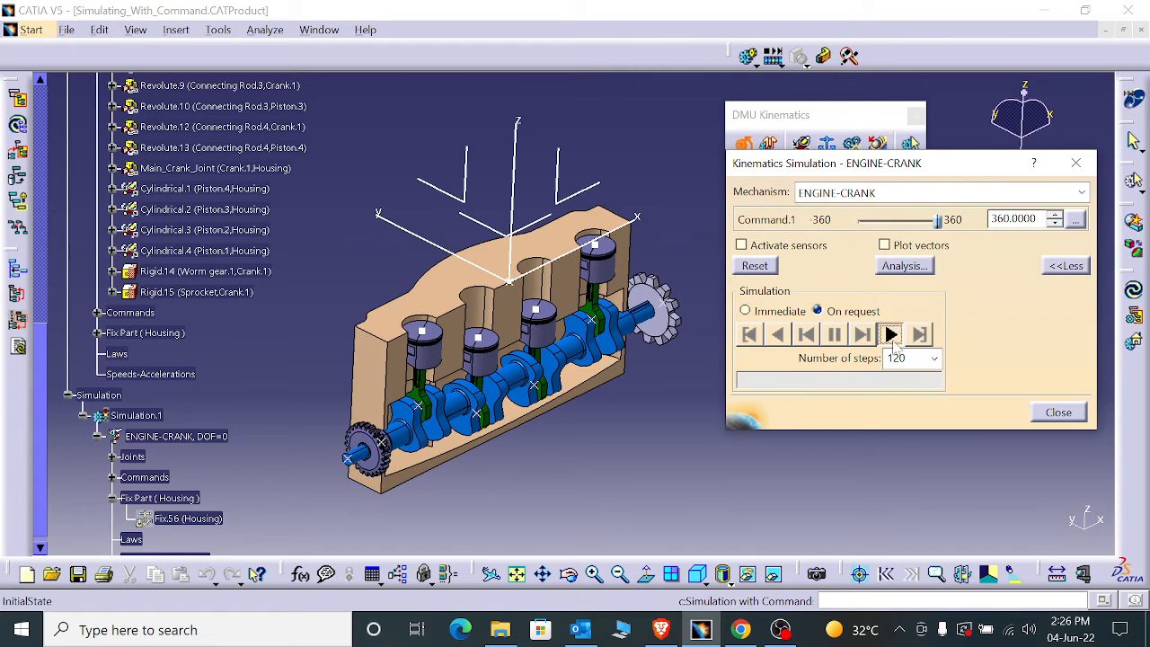
pyautogui.moveTo(679, 400); pyautogui.dragTo(595, 387, button='middle')
pyautogui.scroll(-1, 514, 412)
pyautogui.scroll(-1, 514, 419)
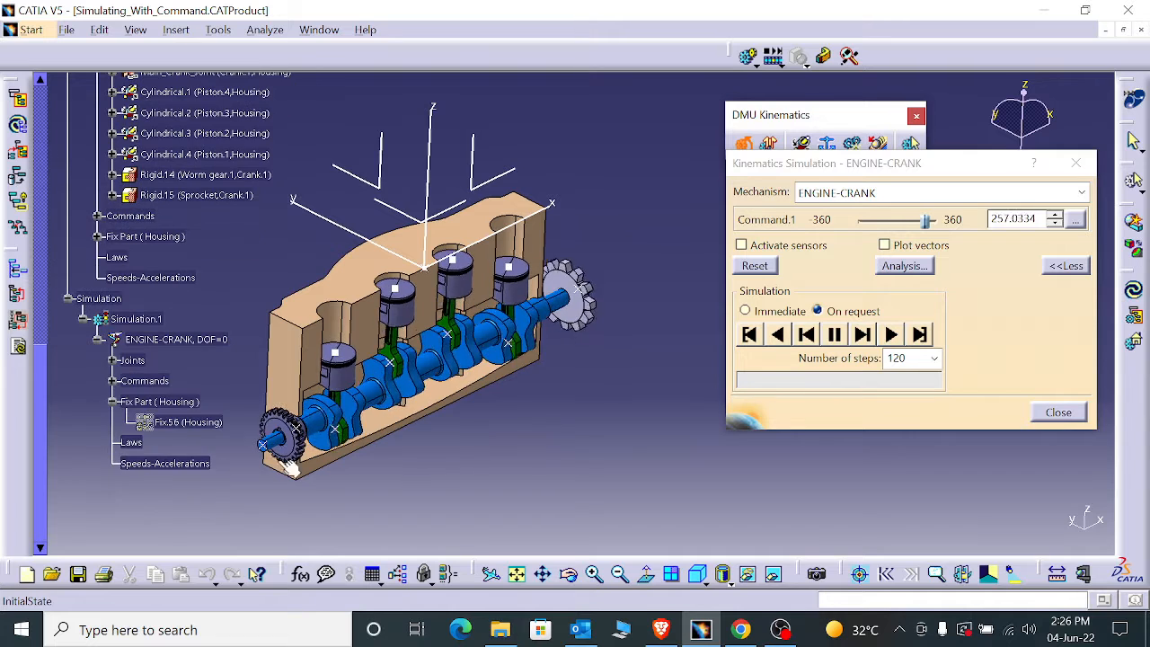
pyautogui.scroll(-1, 183, 454)
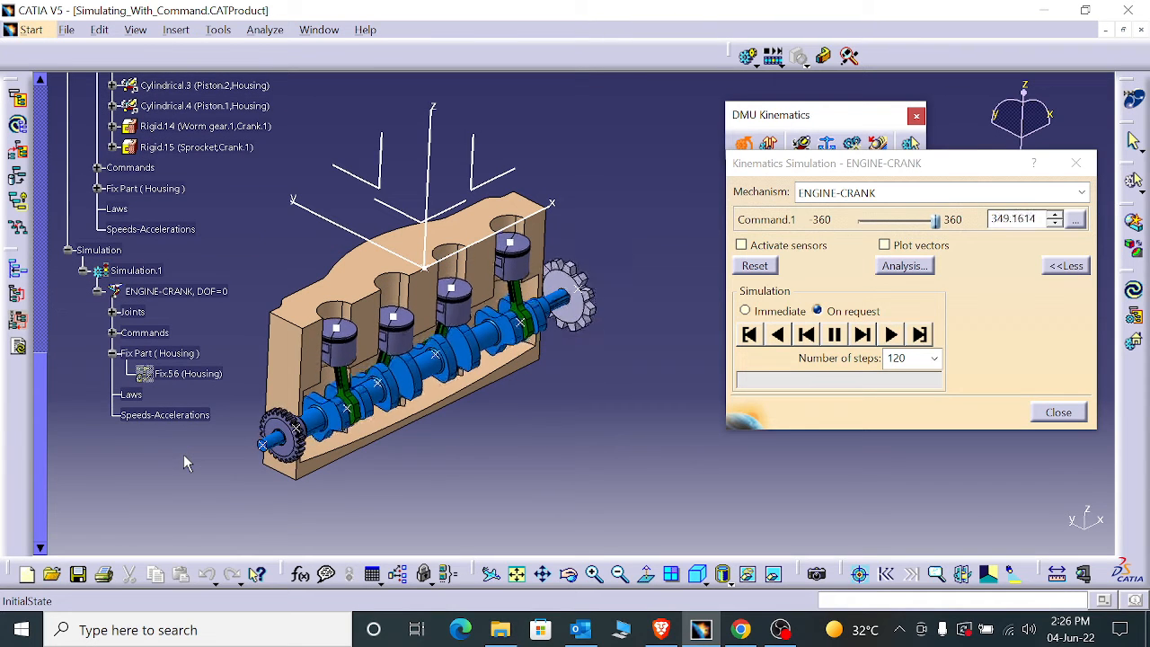
# - Play the engine motion backward and close the kinematics simulation
pyautogui.click(892, 334)
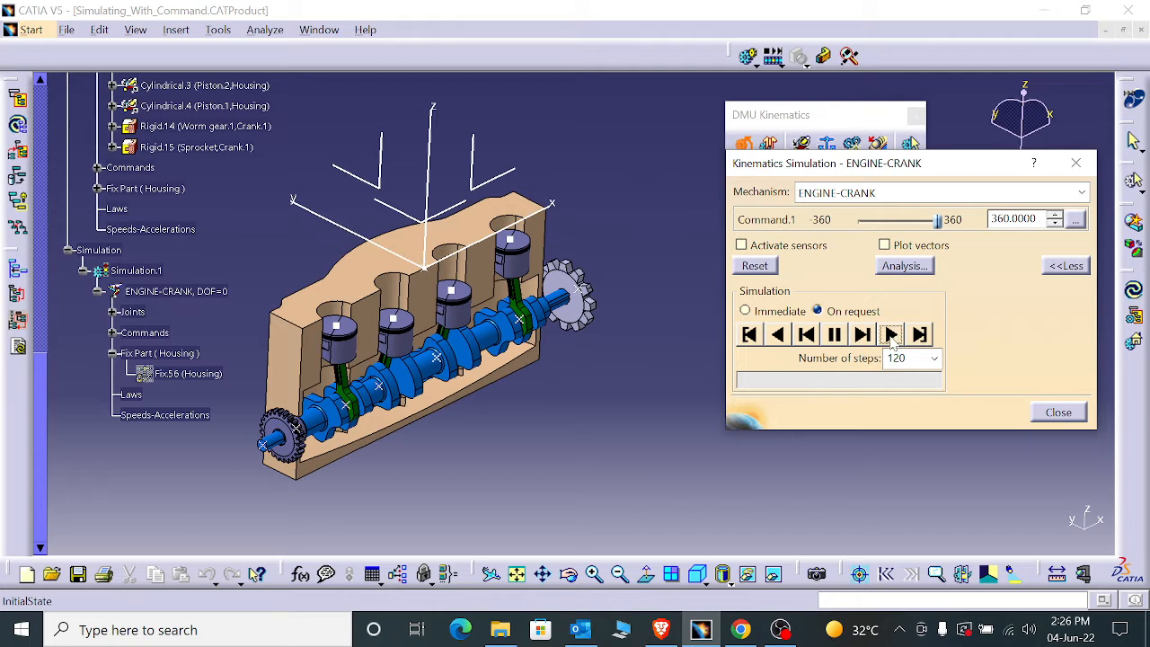
pyautogui.click(776, 338)
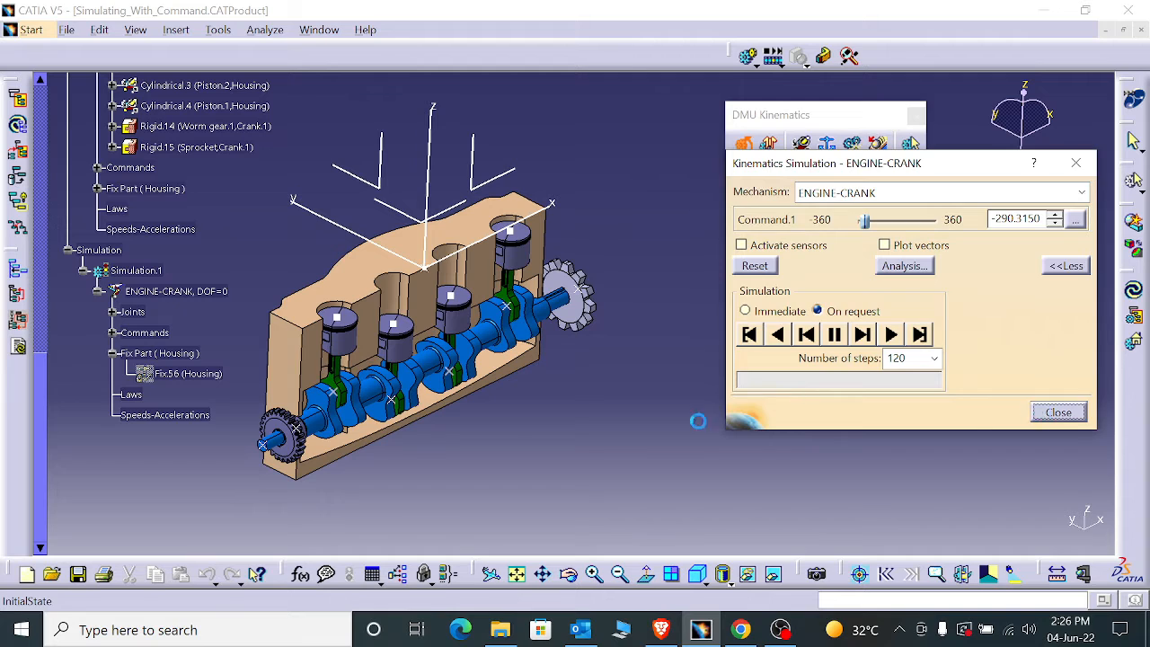
pyautogui.click(1048, 417)
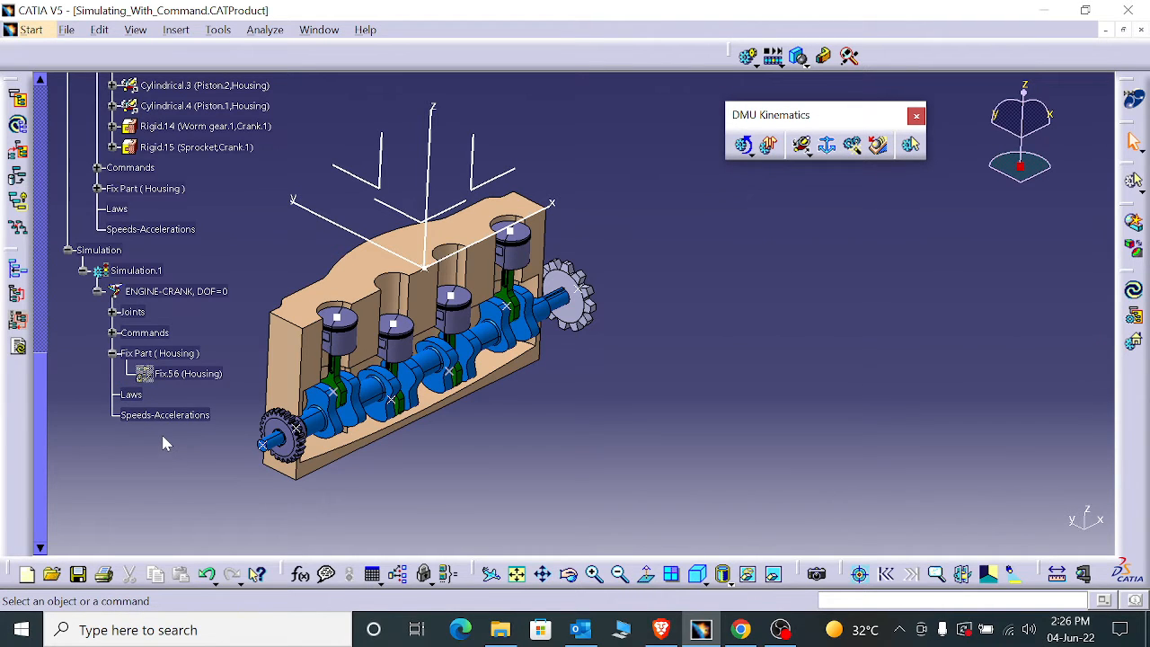
# - Review the joints, commands and laws of the ENGINE-CRANK mechanism in the specification tree and collapse the Simulation branch
pyautogui.scroll(3, 161, 432)
pyautogui.scroll(2, 163, 441)
pyautogui.scroll(-3, 164, 441)
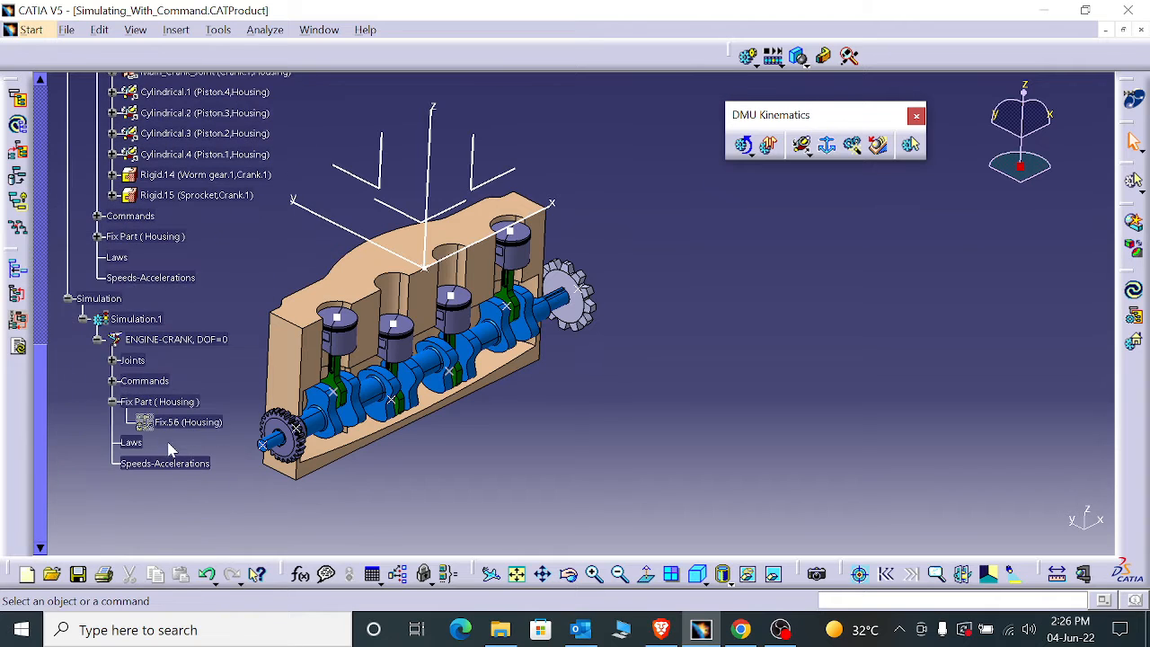
pyautogui.scroll(5, 162, 402)
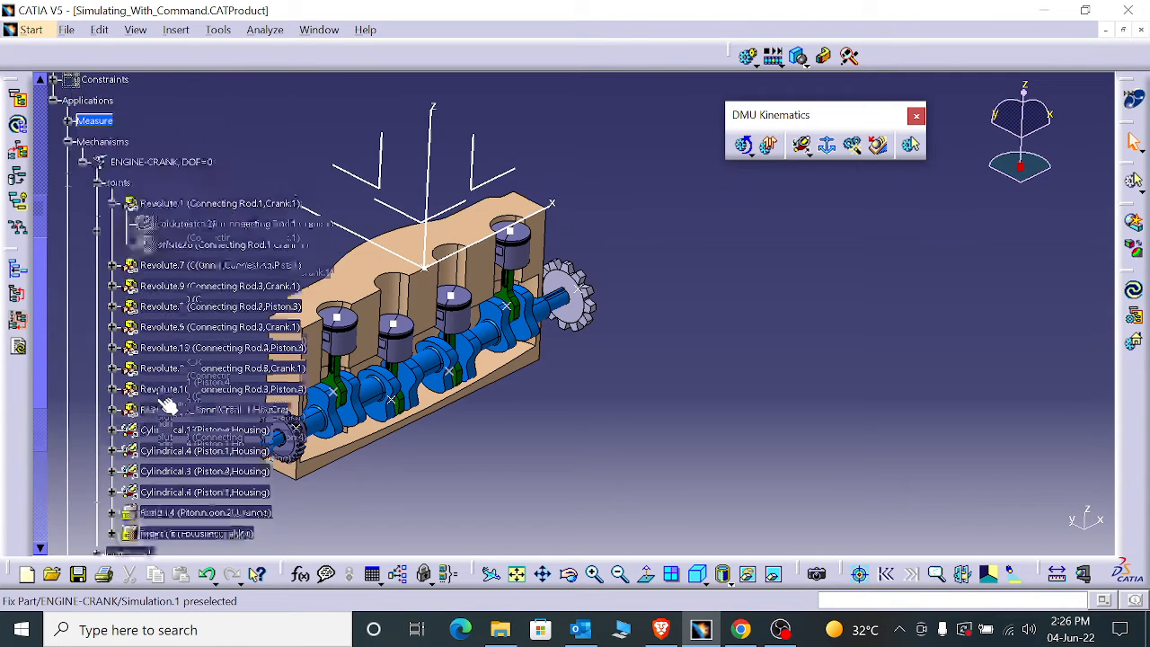
pyautogui.scroll(-6, 162, 401)
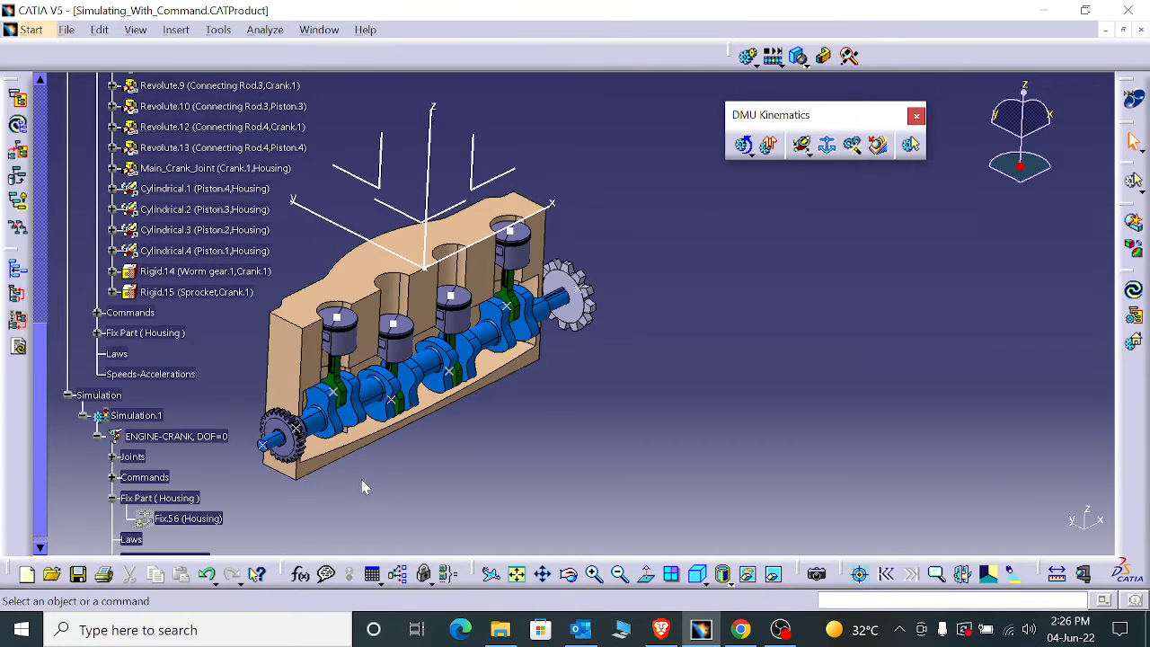
pyautogui.scroll(4, 176, 467)
pyautogui.scroll(-1, 175, 466)
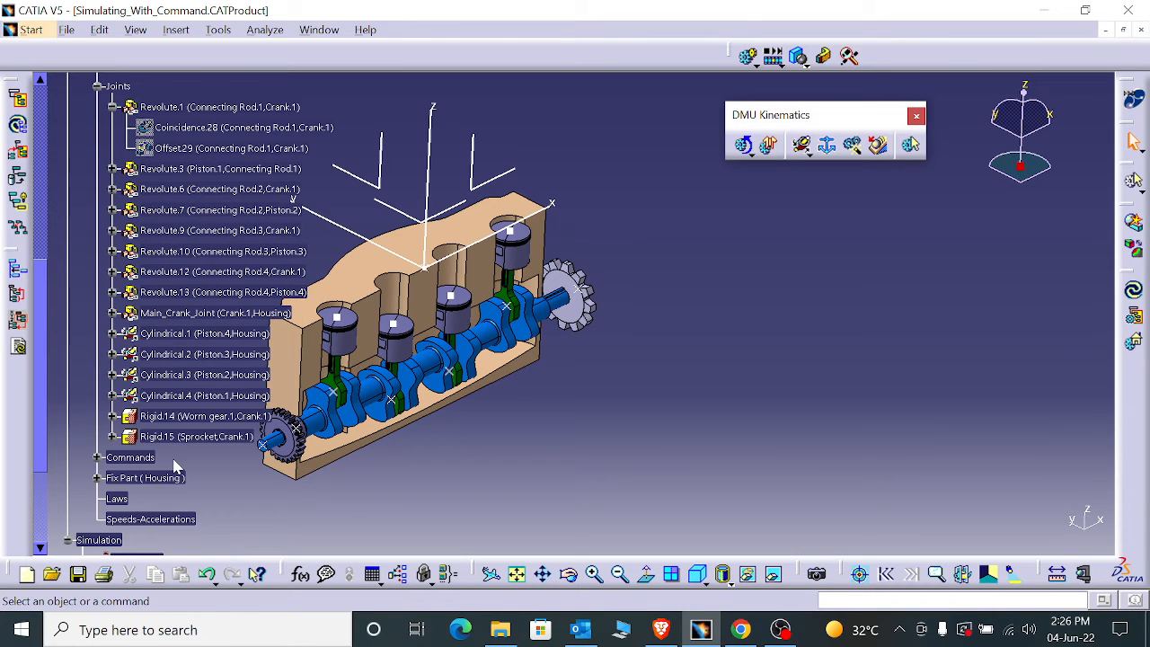
pyautogui.scroll(-3, 176, 466)
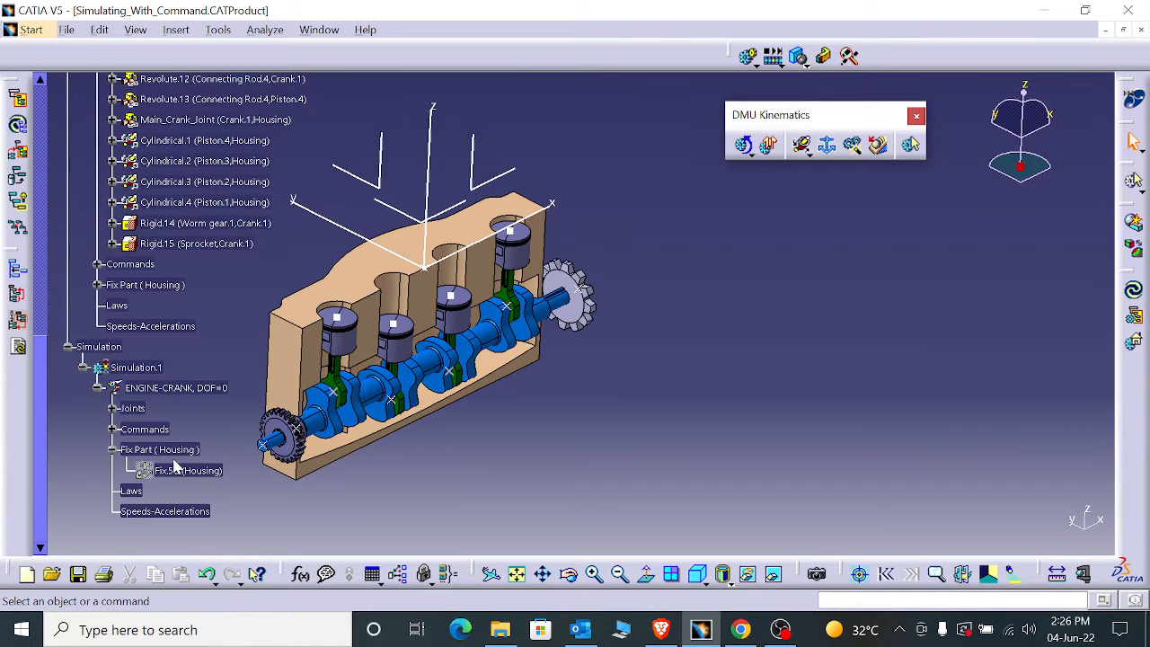
pyautogui.scroll(4, 176, 467)
pyautogui.scroll(-2, 108, 503)
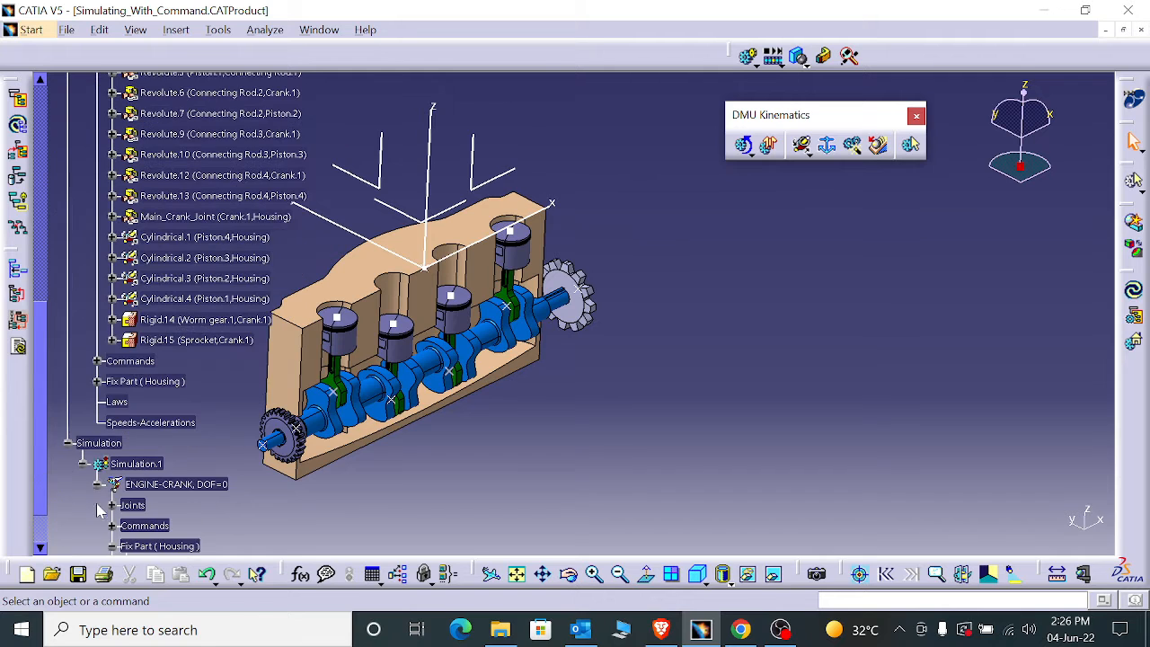
pyautogui.click(68, 444)
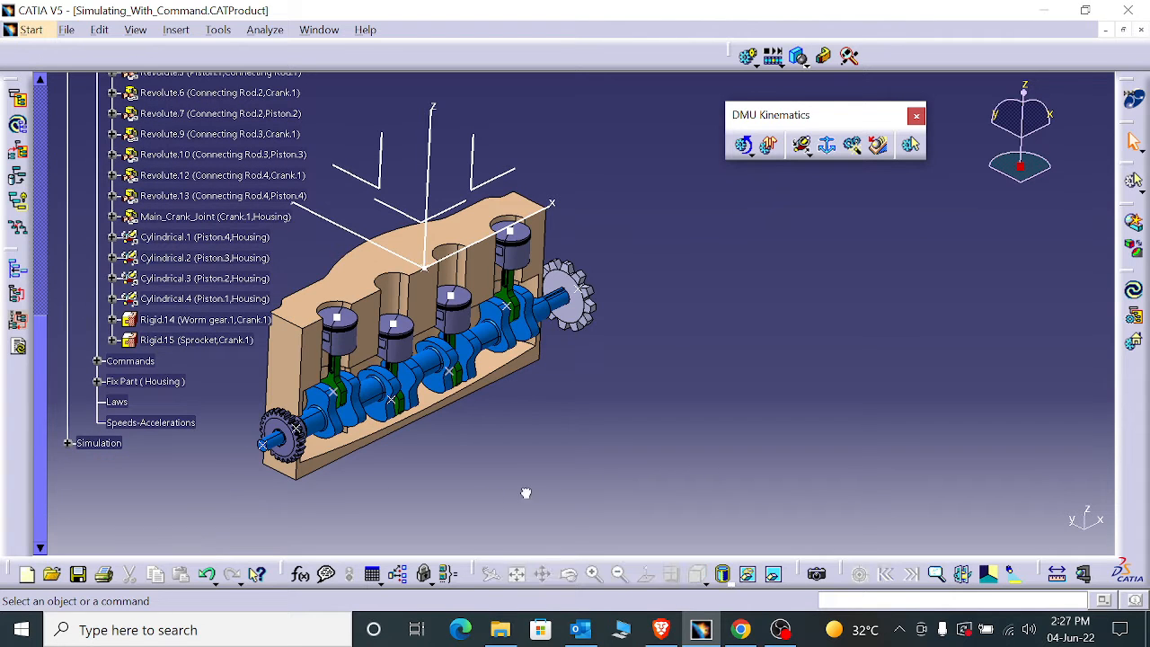
# - Open the formulas for the ENGINE-CRANK mechanism and set its KINTime parameter to 10 s
pyautogui.click(300, 574)
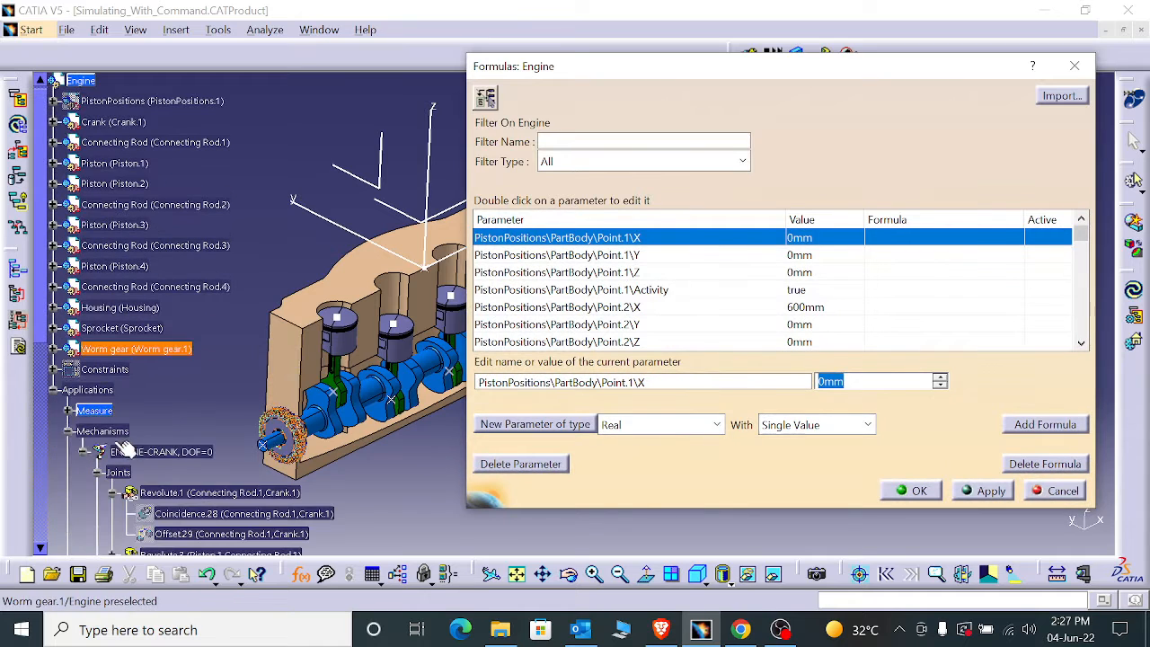
pyautogui.click(157, 451)
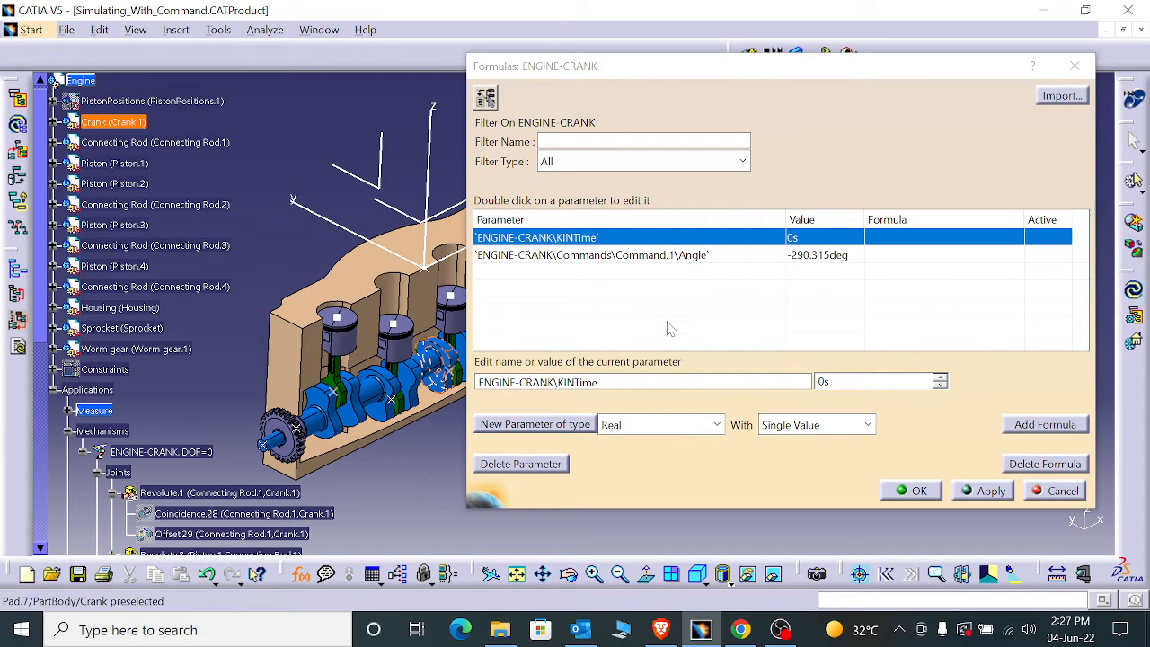
pyautogui.click(820, 382)
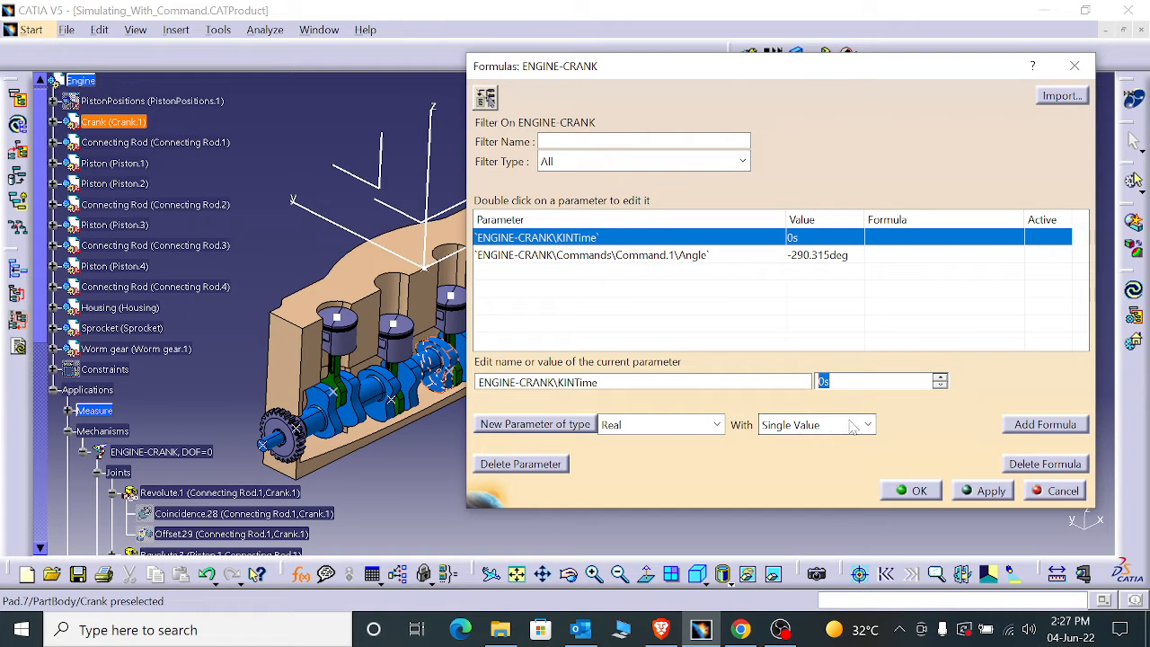
pyautogui.write('10')
# - Add the formula `ENGINE-CRANK\KINTime` /1s*36deg to the Command.1 angle parameter and accept the formulas
pyautogui.click(601, 256)
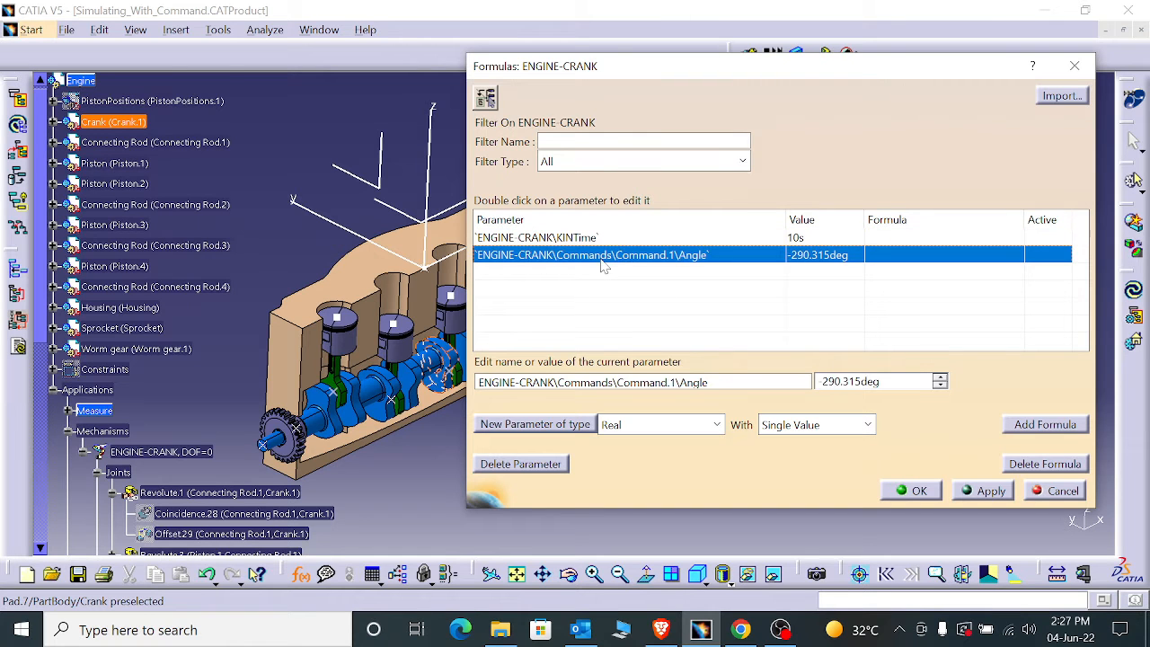
pyautogui.click(1034, 429)
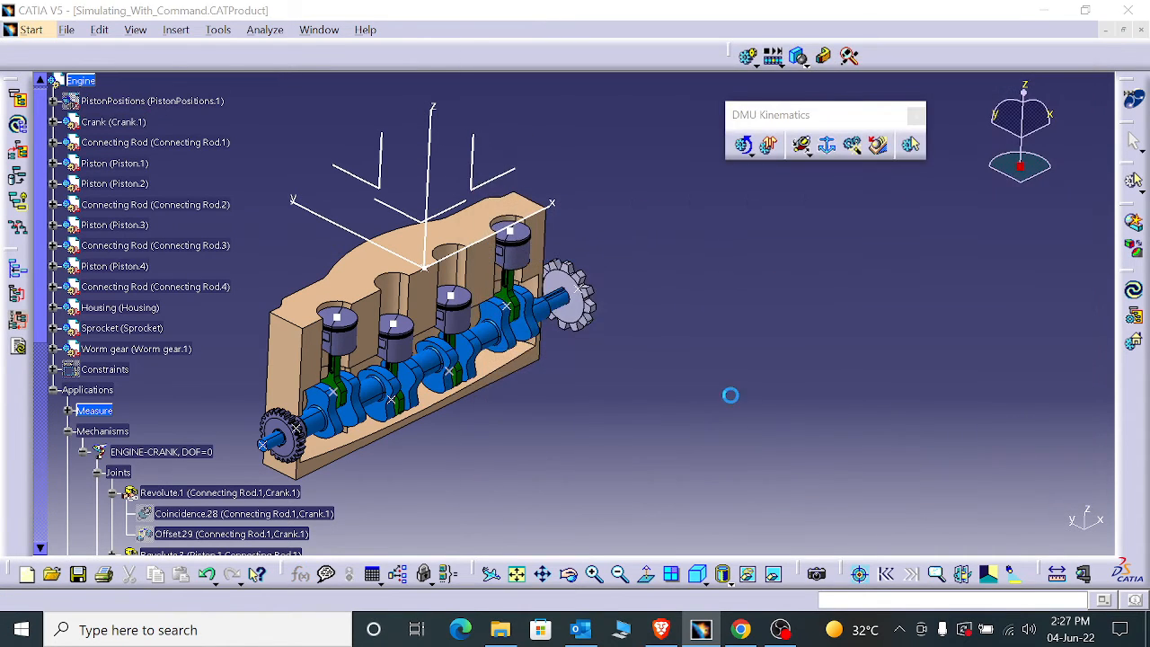
pyautogui.scroll(-3, 186, 200)
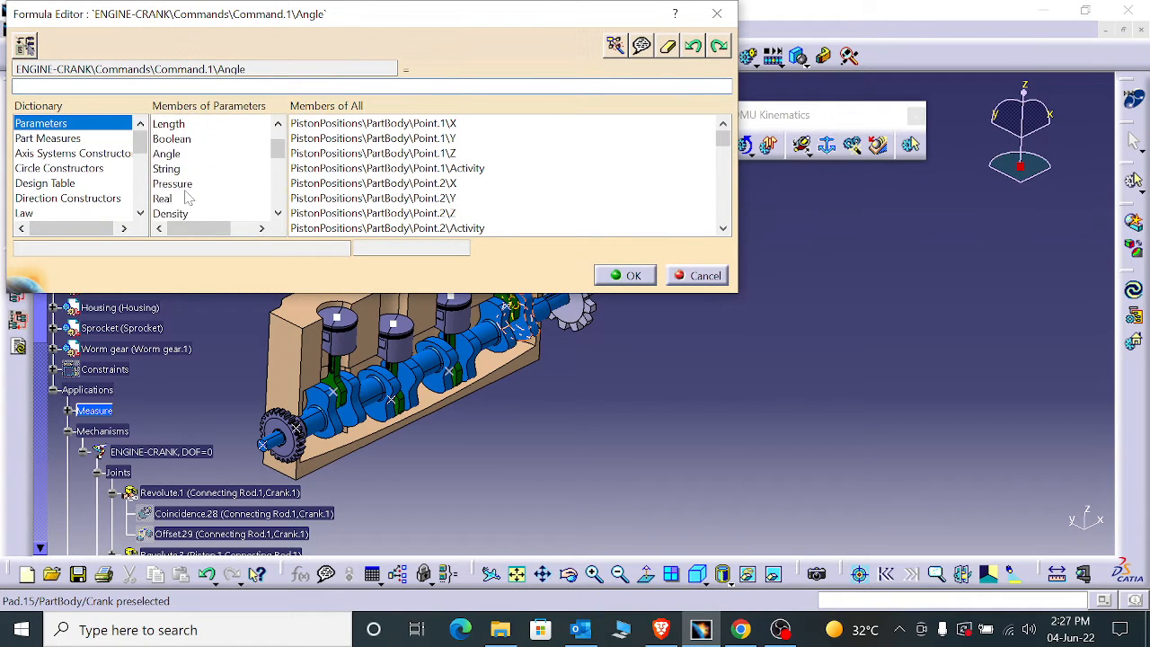
pyautogui.click(179, 184)
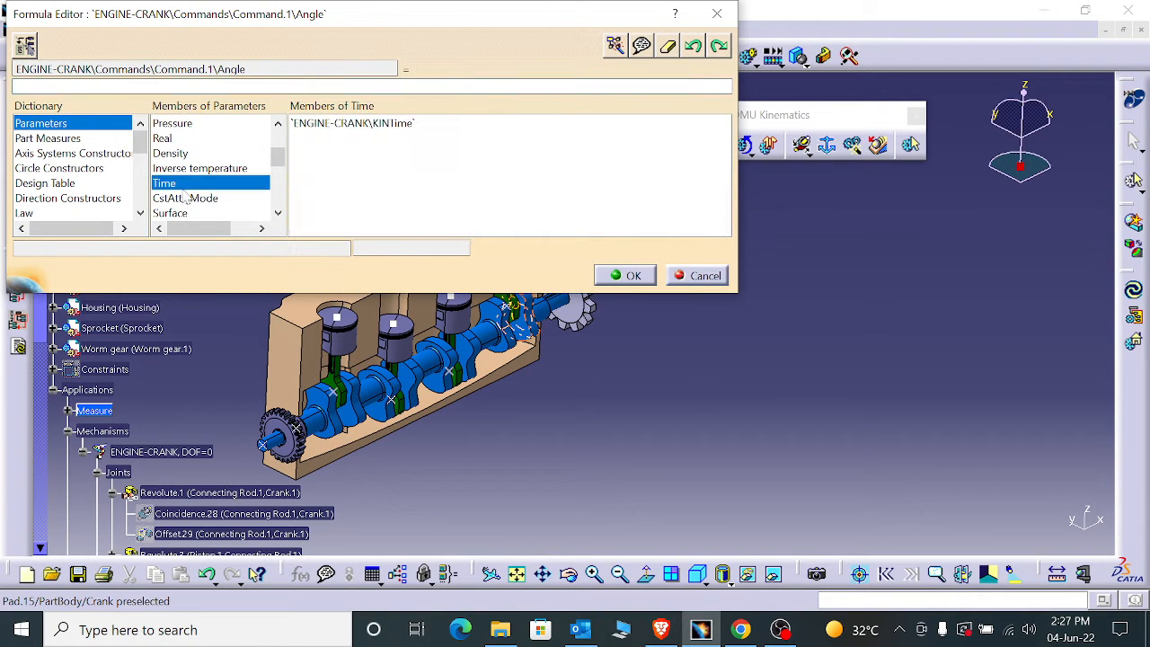
pyautogui.doubleClick(331, 133)
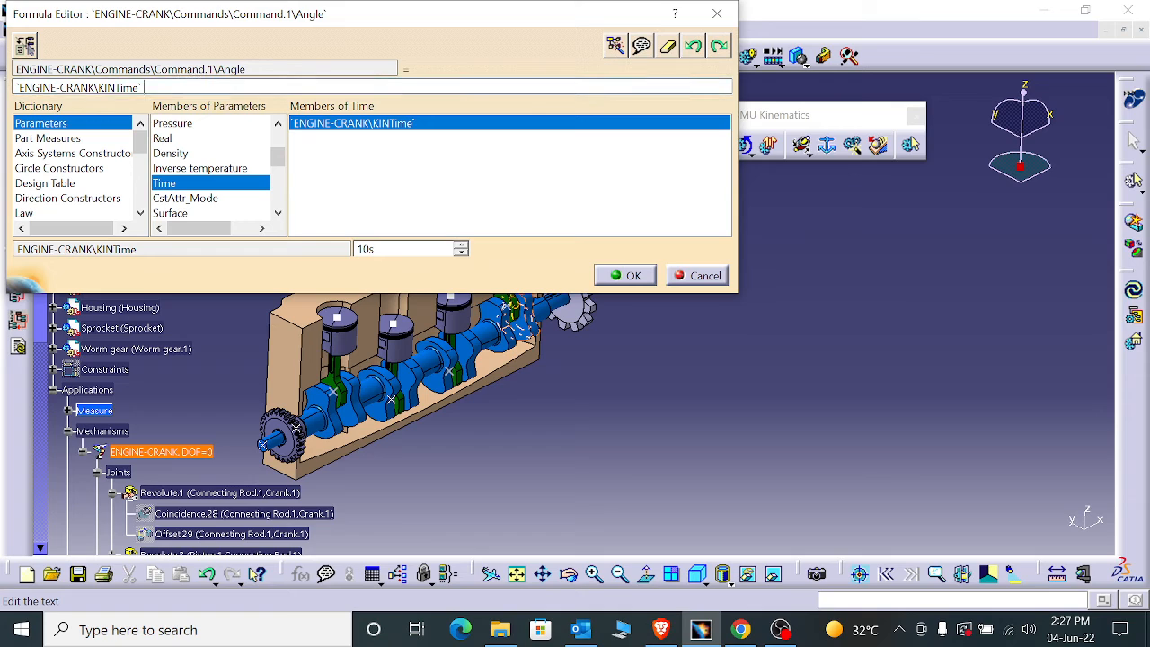
pyautogui.write('/1s*36deg')
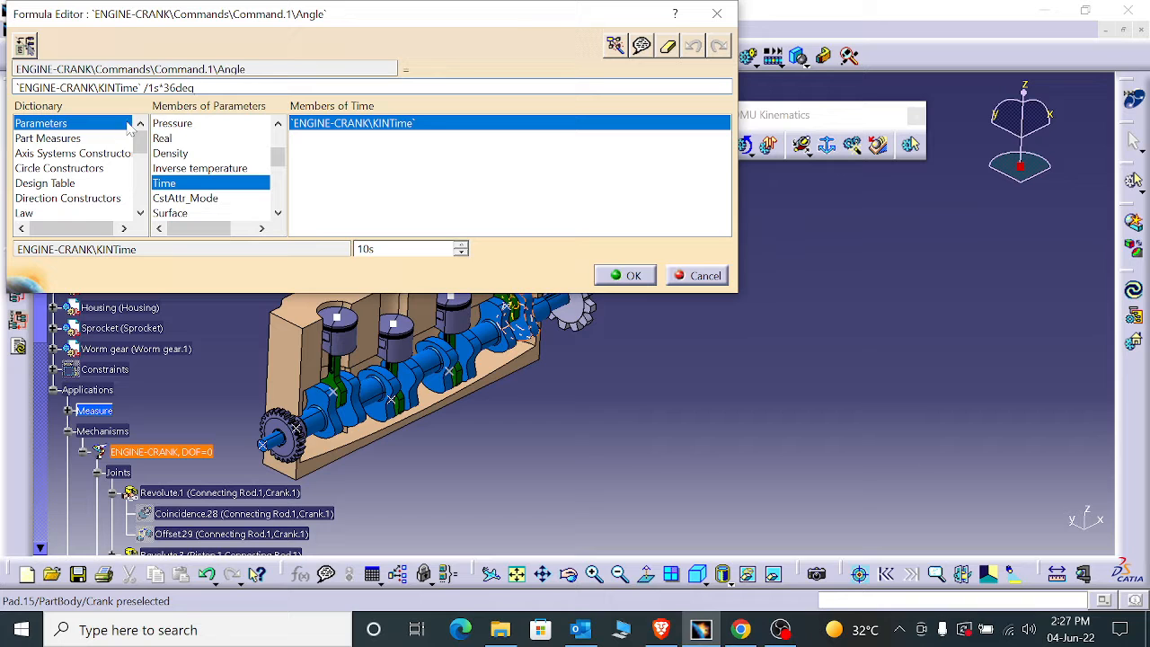
pyautogui.click(614, 277)
pyautogui.click(960, 486)
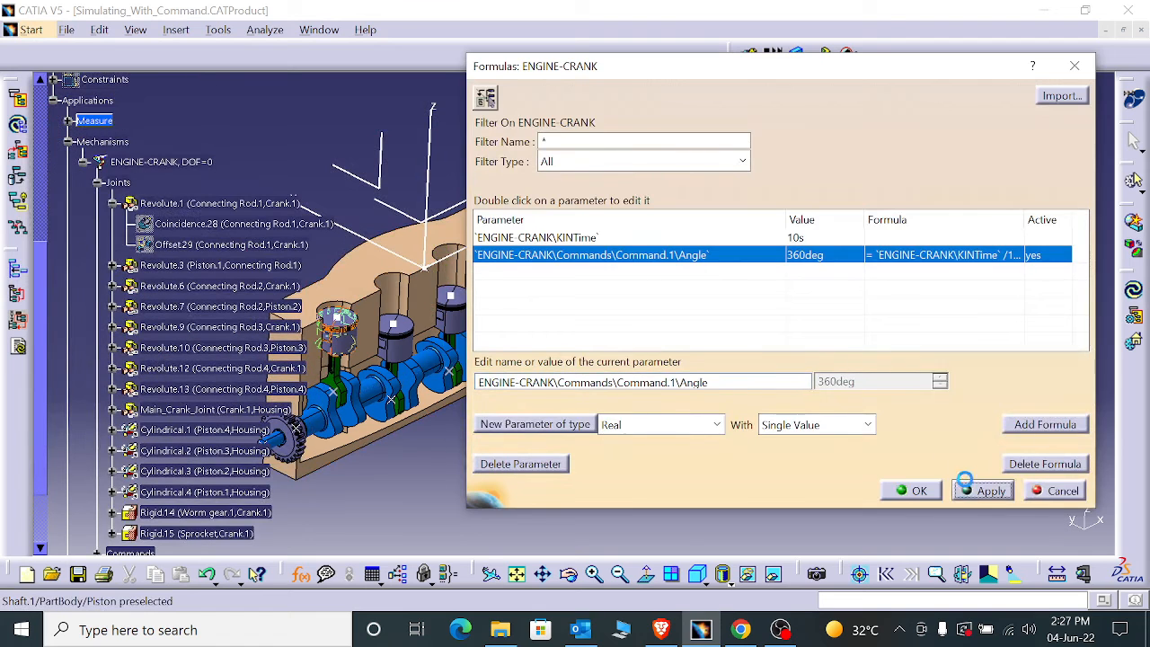
pyautogui.click(919, 492)
pyautogui.scroll(-3, 95, 423)
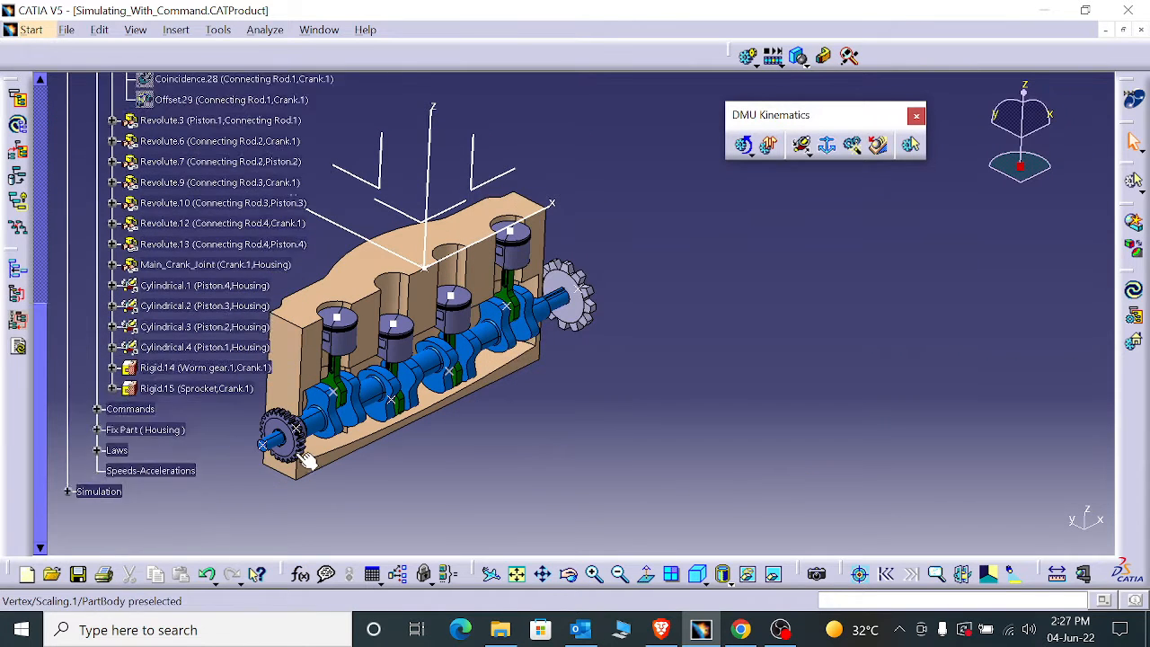
# - Expand the mechanism's Laws, start the law-based simulation of ENGINE-CRANK and set its time back to 0
pyautogui.click(97, 402)
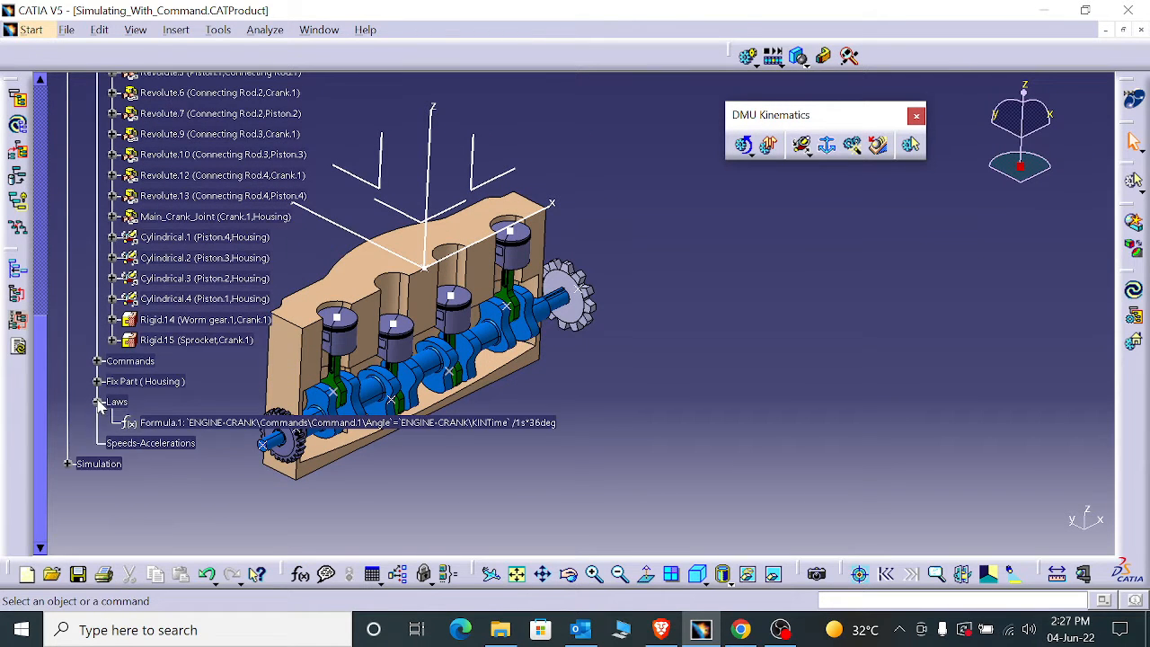
pyautogui.click(747, 158)
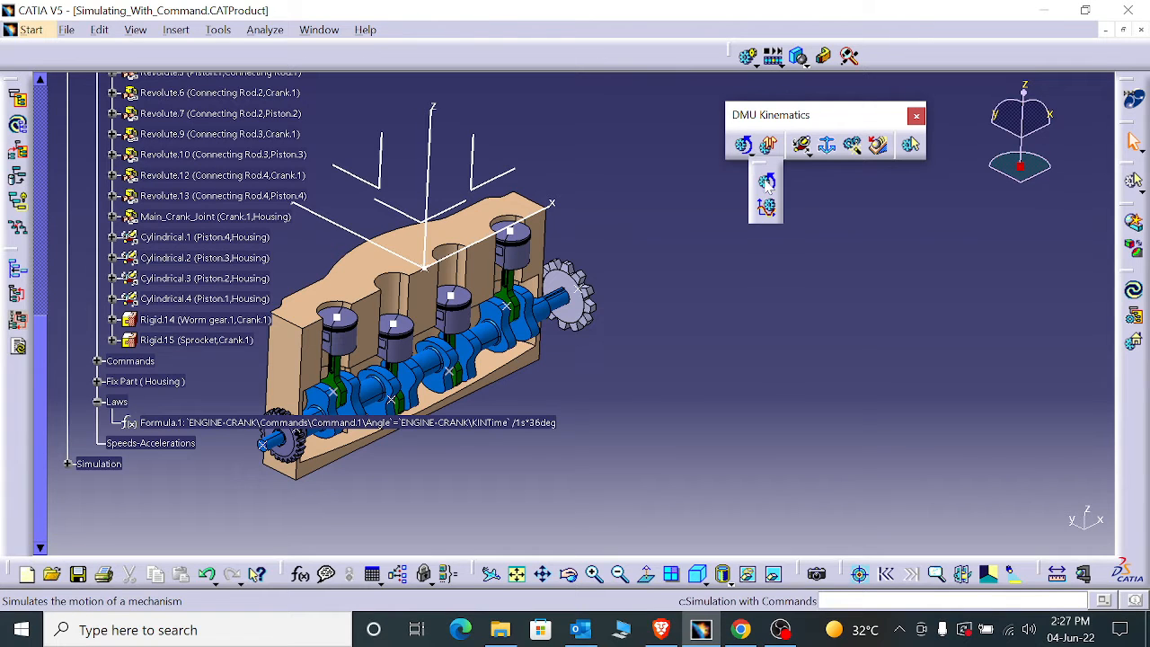
pyautogui.click(765, 208)
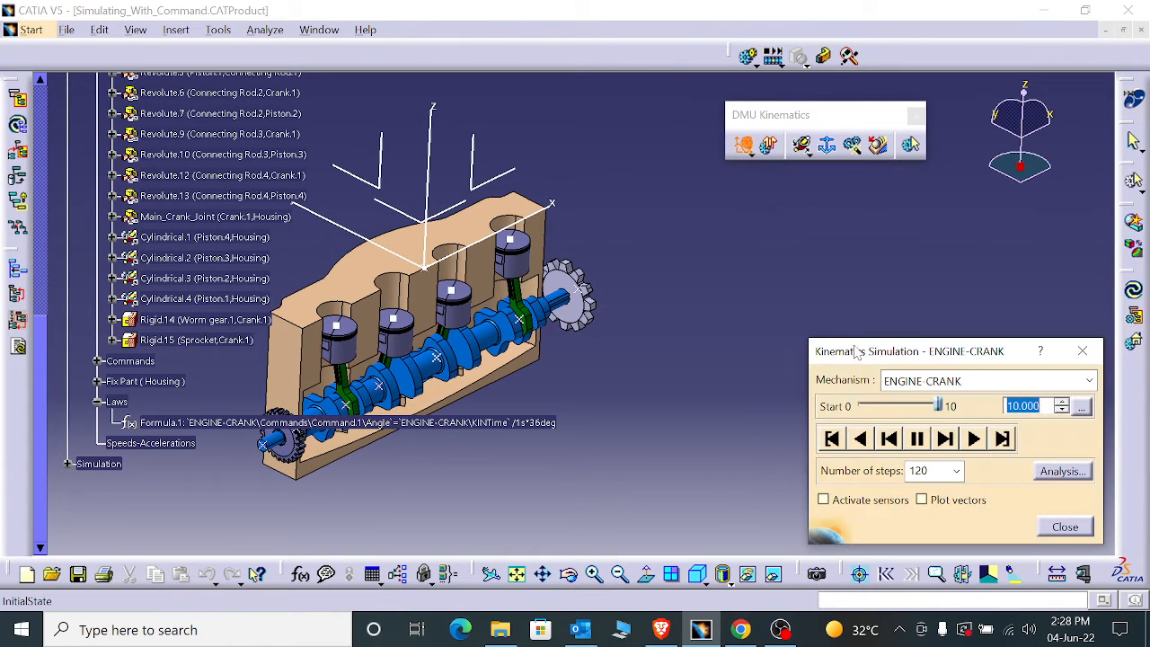
pyautogui.moveTo(939, 407); pyautogui.dragTo(857, 406)
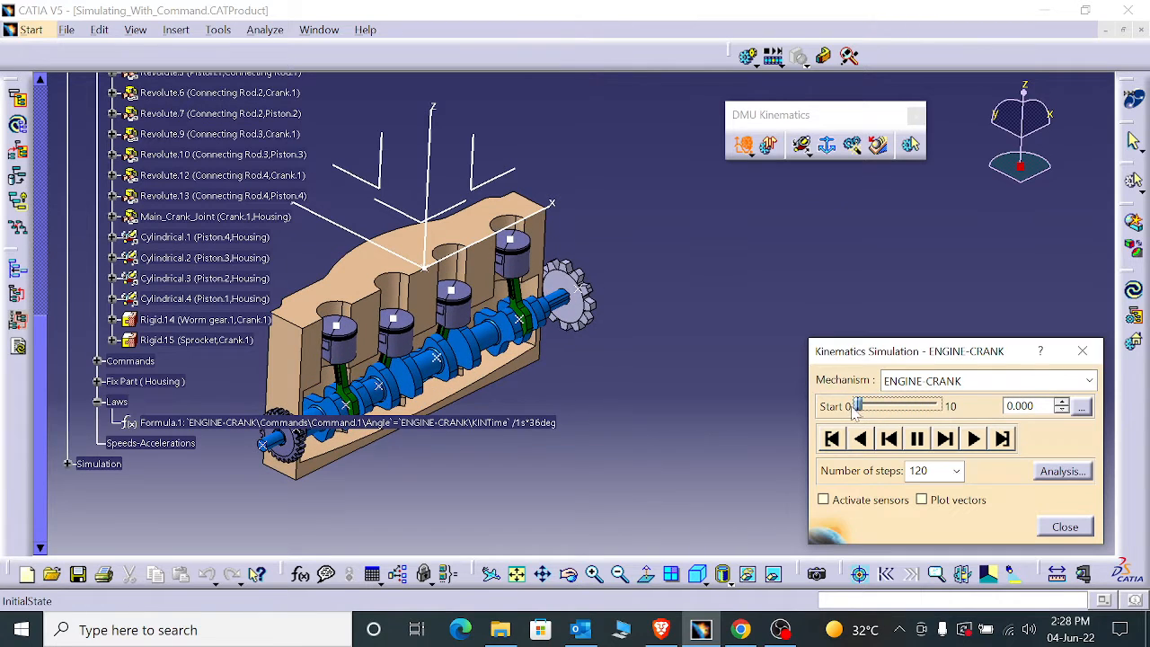
# - Activate the simulation sensors, review the available sensor list and show the instantaneous values
pyautogui.click(823, 500)
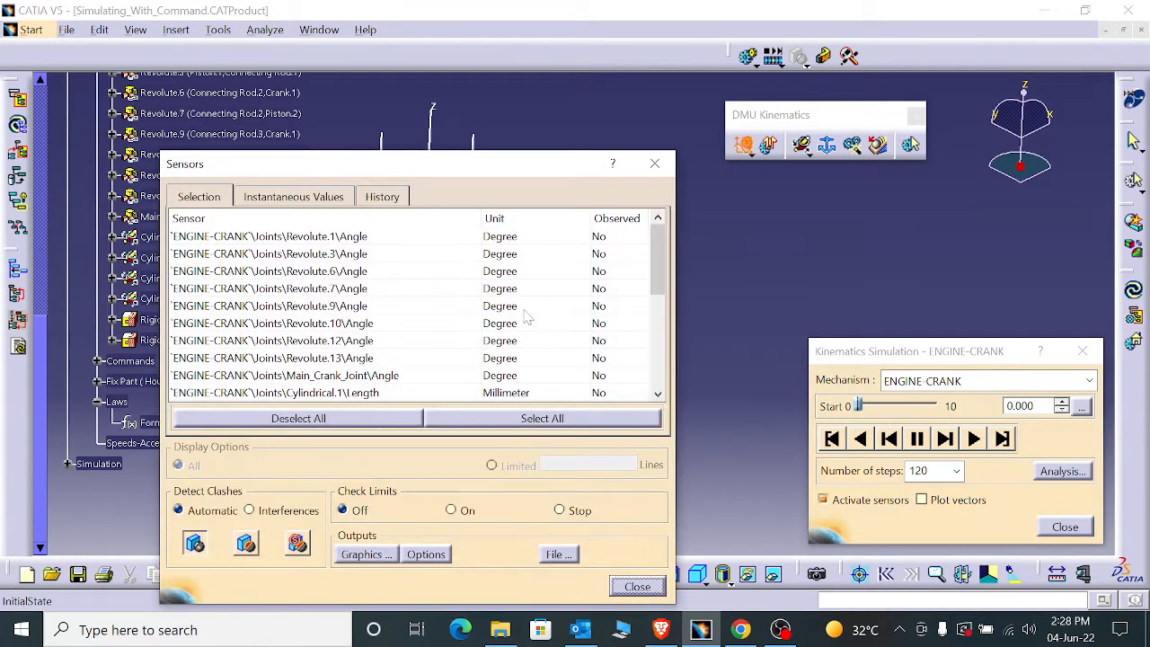
pyautogui.scroll(-5, 438, 301)
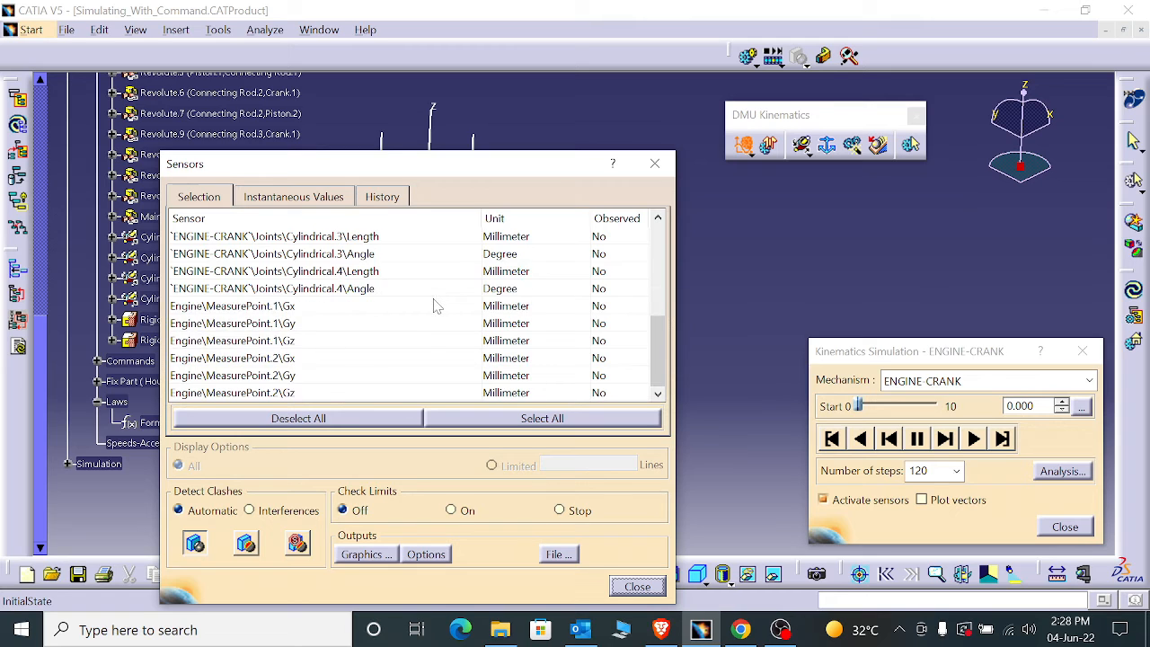
pyautogui.scroll(4, 434, 305)
pyautogui.click(303, 197)
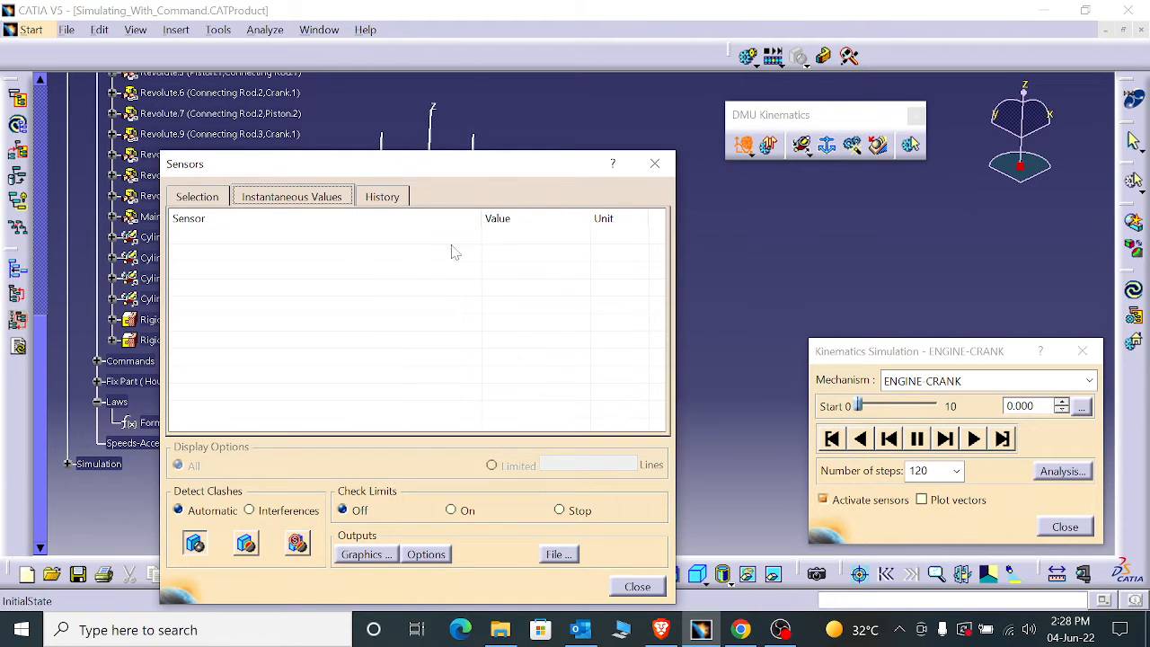
# - Play the law-based engine simulation forward and move the Sensors dialog clear of the model
pyautogui.click(974, 438)
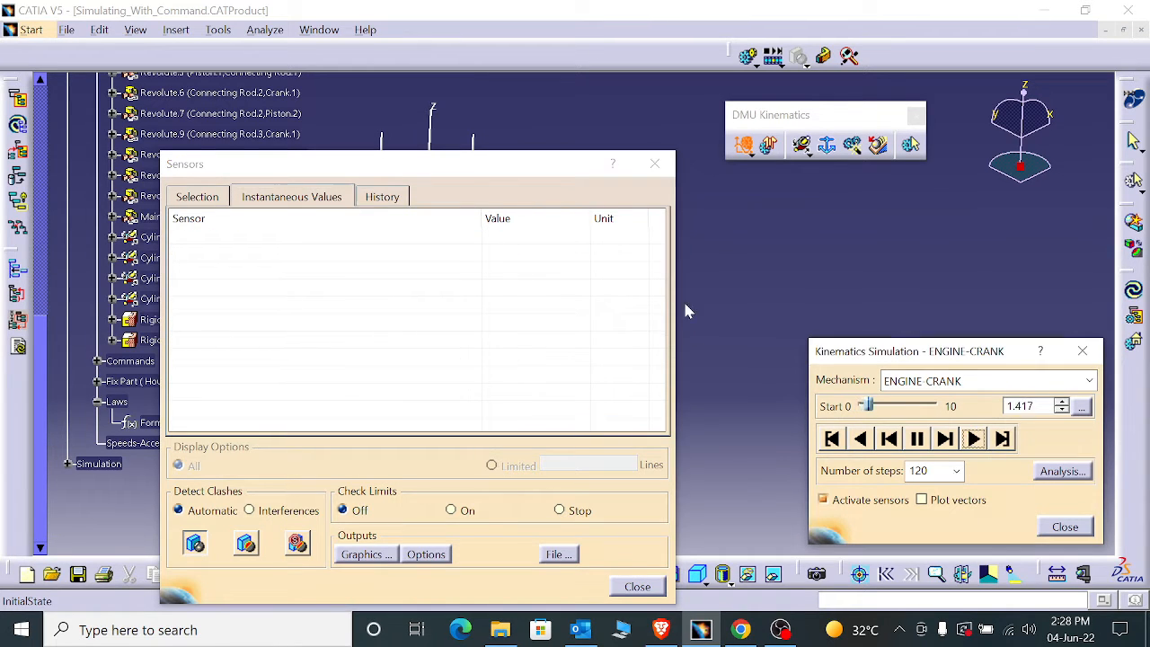
pyautogui.moveTo(421, 169); pyautogui.dragTo(778, 273)
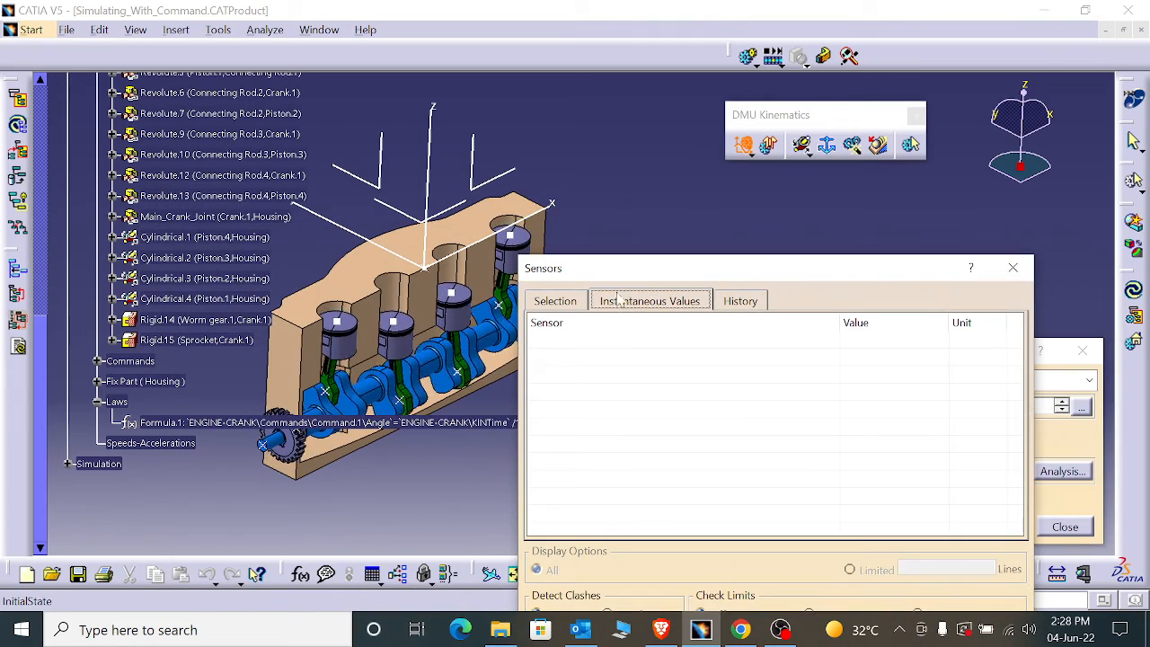
pyautogui.moveTo(656, 276); pyautogui.dragTo(865, 4)
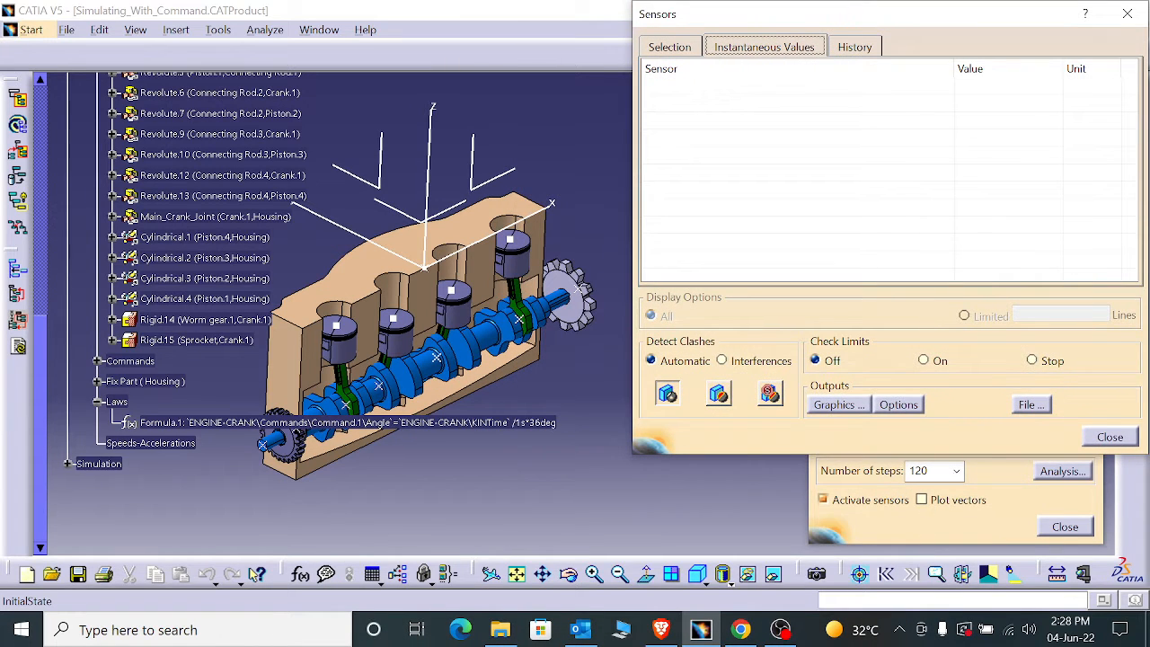
pyautogui.click(935, 470)
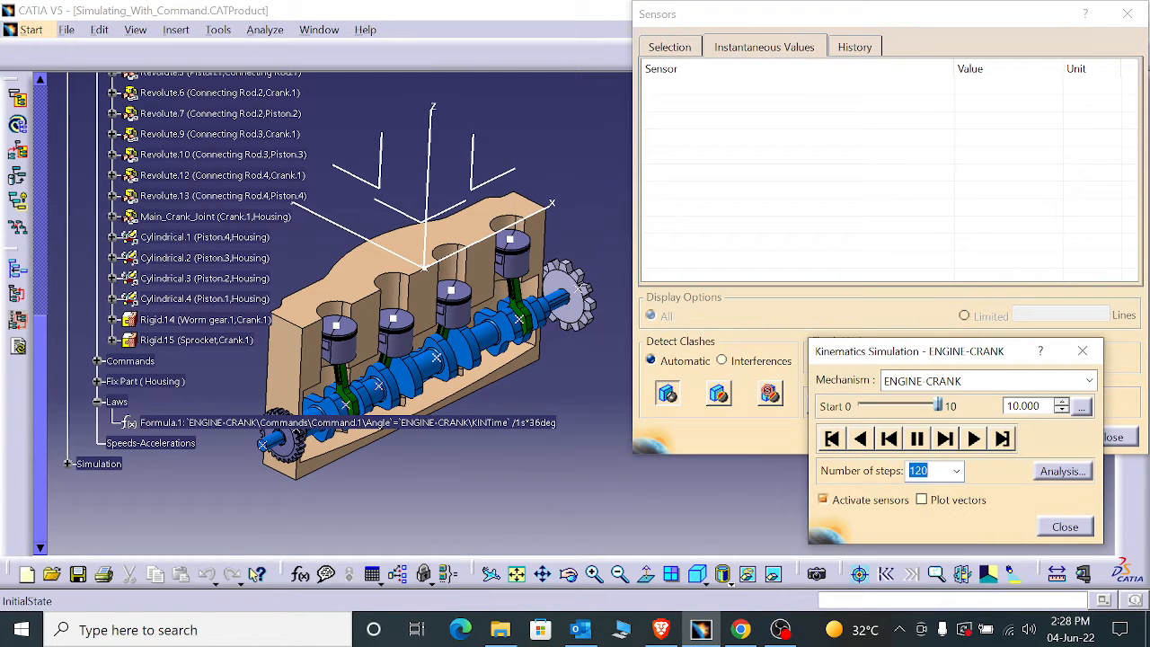
# - Set the Engine\MeasurePoint.1\Gx sensor as observed and show its instantaneous value beside the simulation controls
pyautogui.click(669, 50)
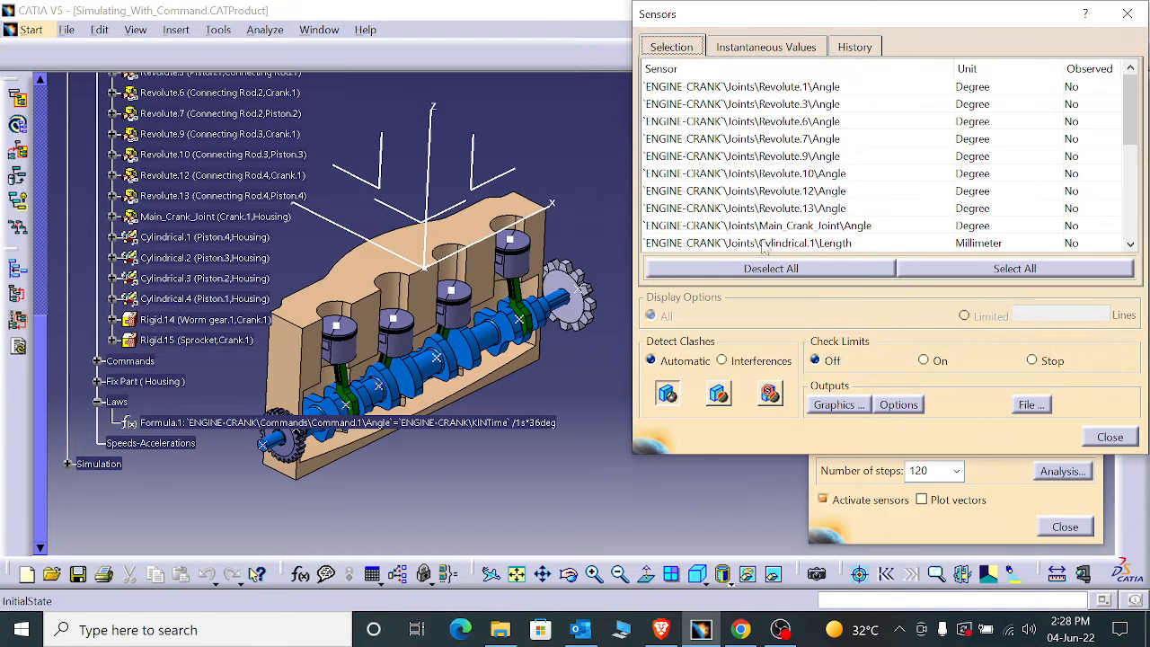
pyautogui.scroll(-5, 770, 222)
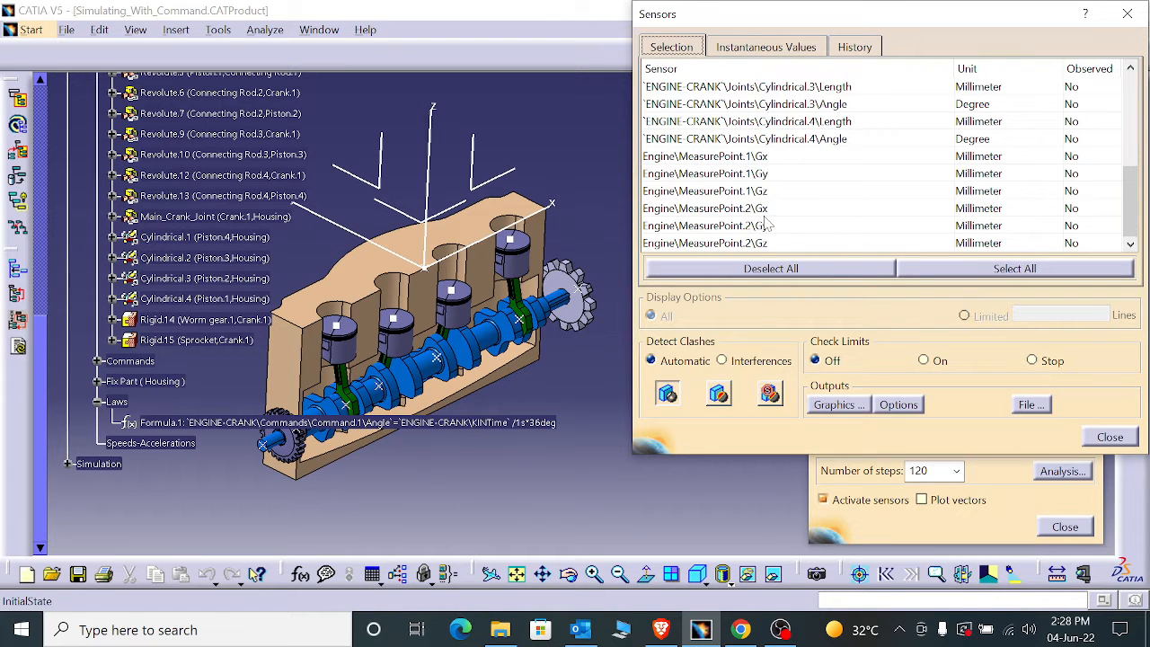
pyautogui.scroll(2, 765, 225)
pyautogui.scroll(-2, 765, 223)
pyautogui.scroll(1, 764, 223)
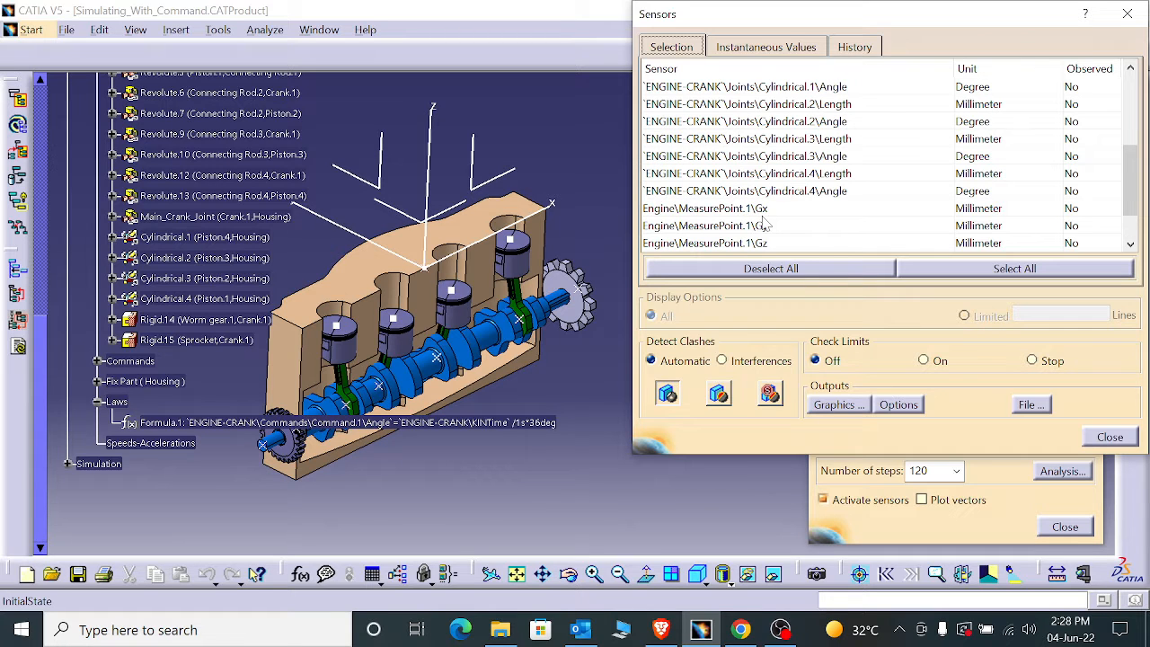
pyautogui.scroll(4, 765, 225)
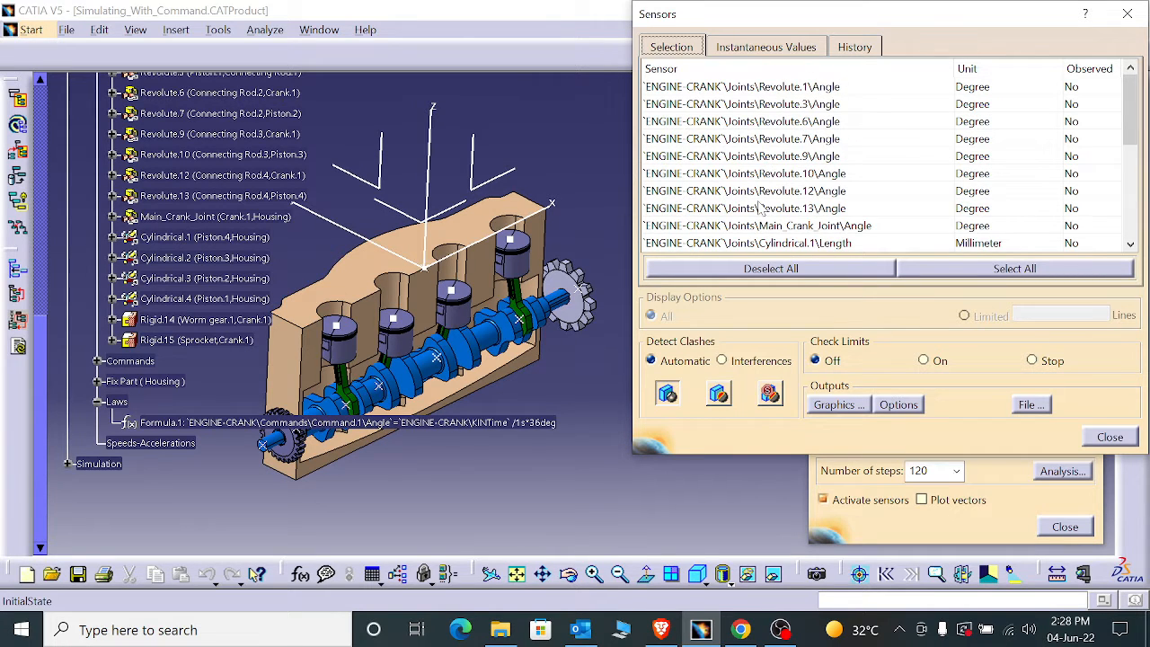
pyautogui.scroll(-4, 759, 207)
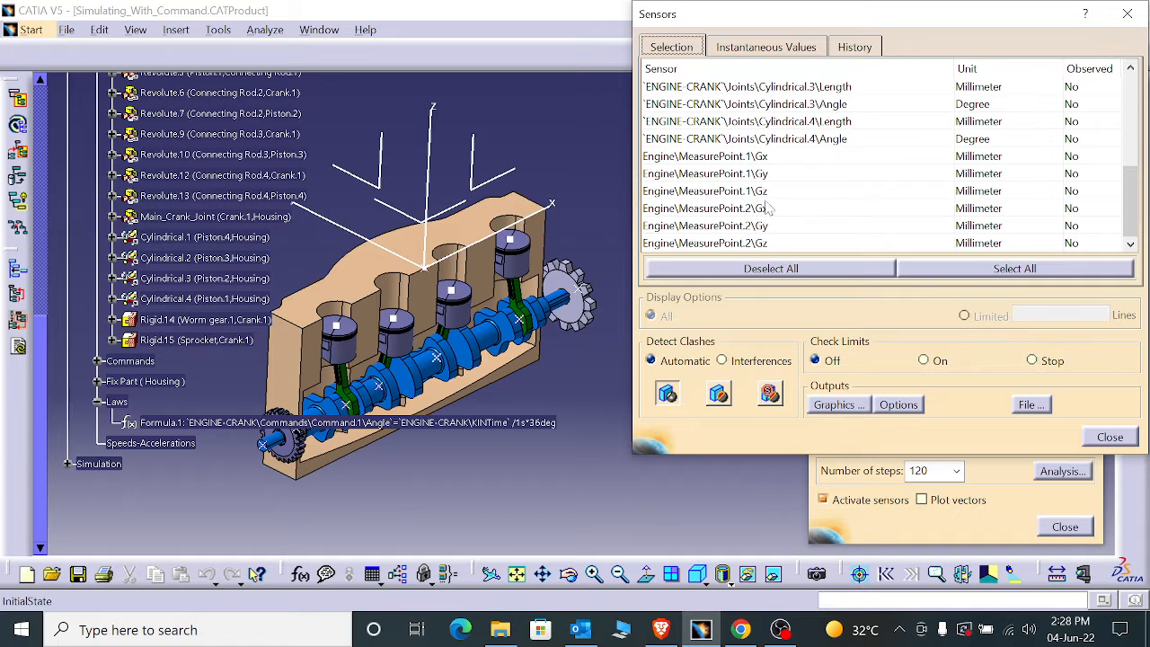
pyautogui.click(759, 157)
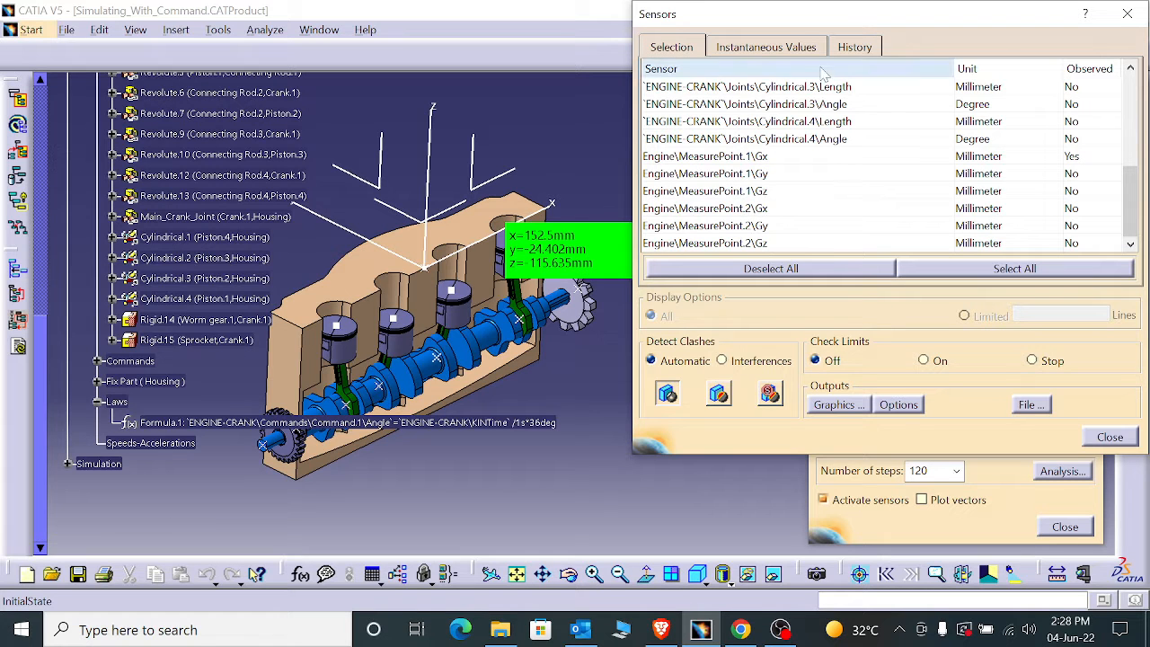
pyautogui.click(764, 47)
pyautogui.moveTo(879, 28); pyautogui.dragTo(153, 29)
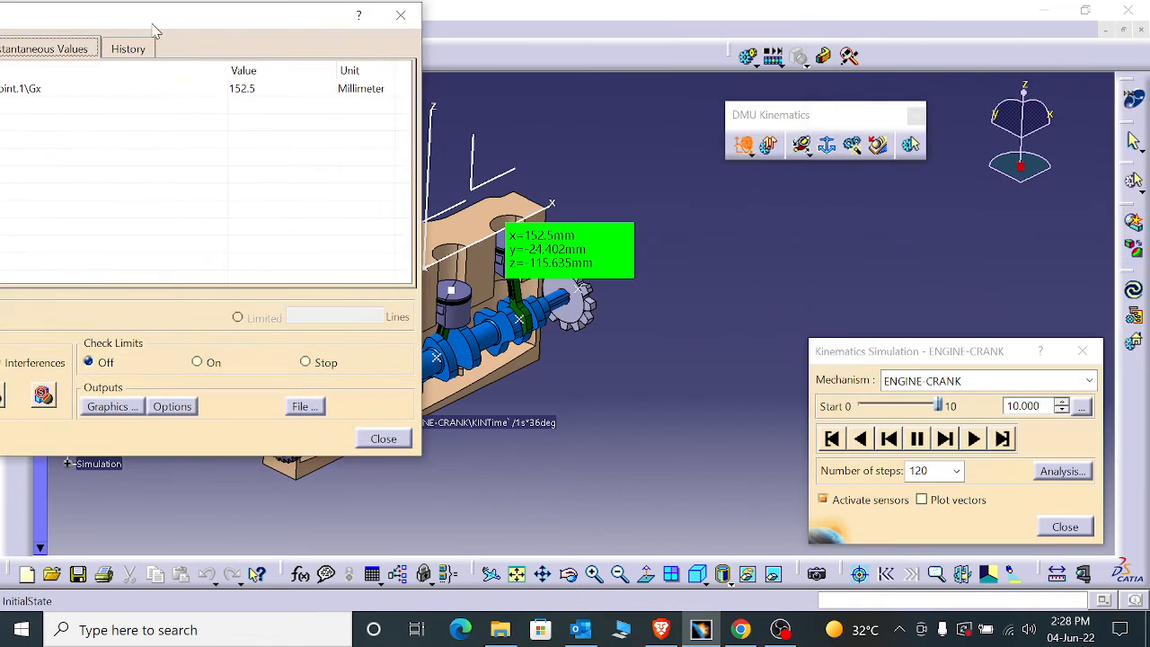
# - Play the law-based simulation forward and backward while watching the MeasurePoint.1\Gx sensor value
pyautogui.click(974, 443)
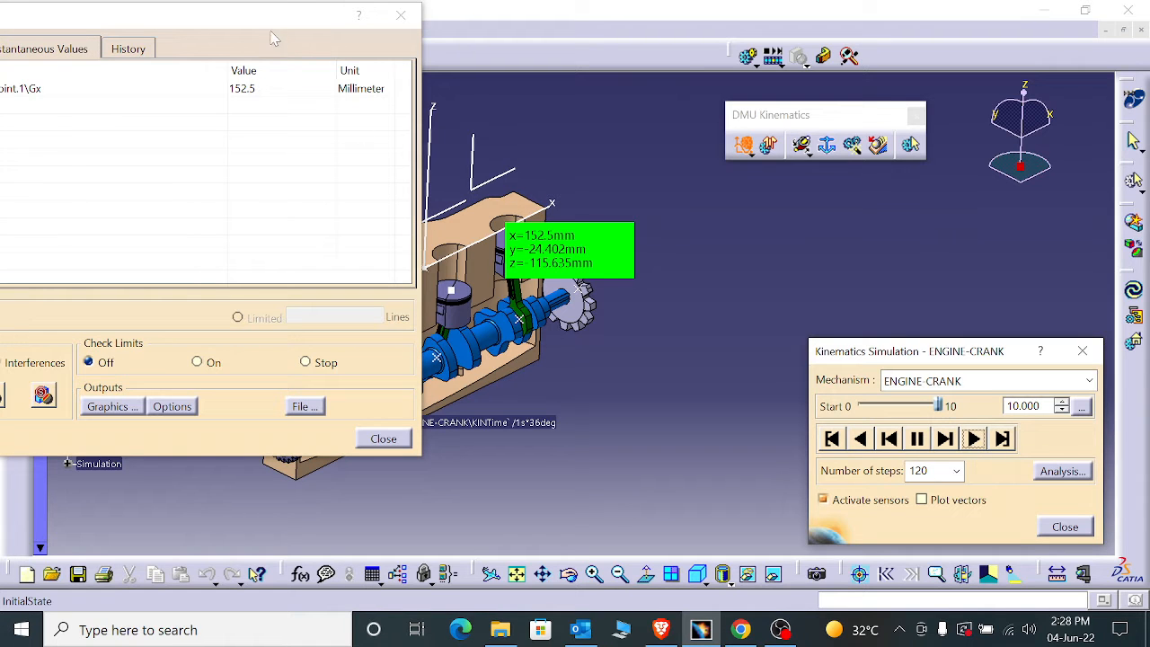
pyautogui.moveTo(274, 38); pyautogui.dragTo(372, 41)
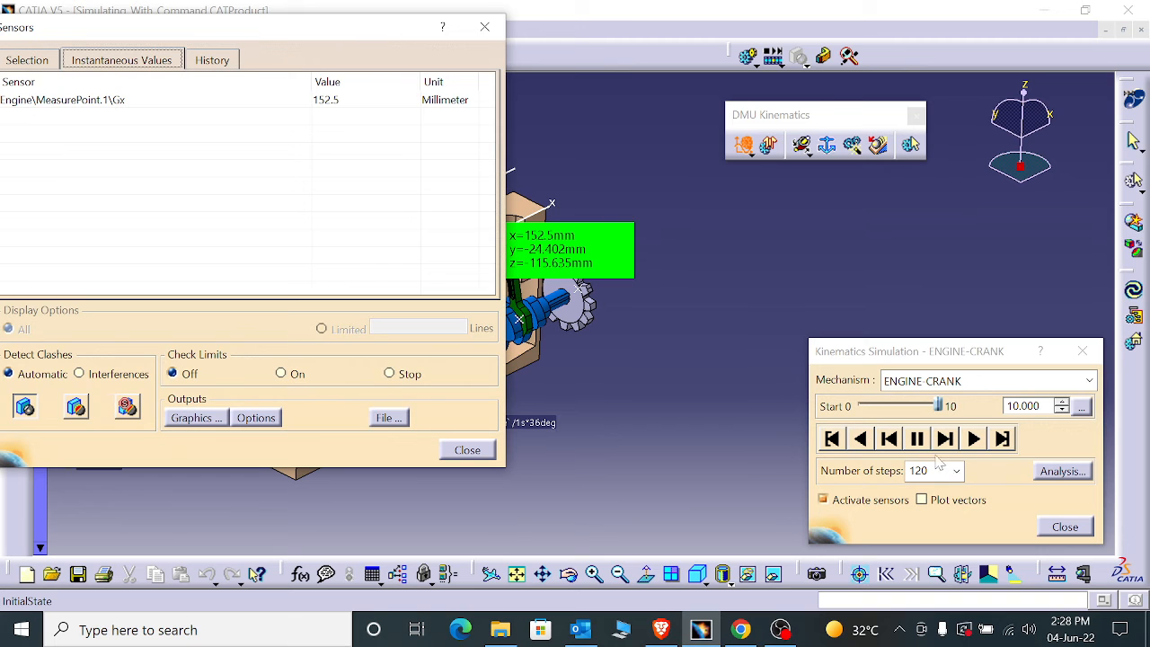
pyautogui.click(871, 440)
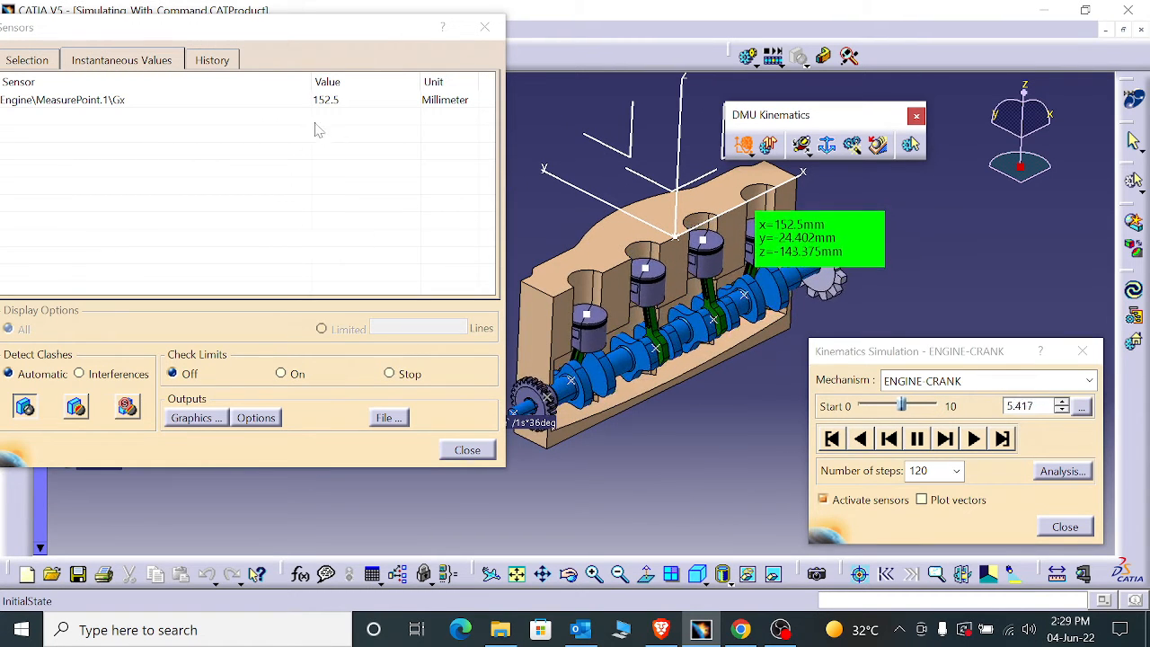
# - Review the recorded history and graph of the MeasurePoint.1\Gx sensor, and close the sensors and the kinematics simulation
pyautogui.click(212, 60)
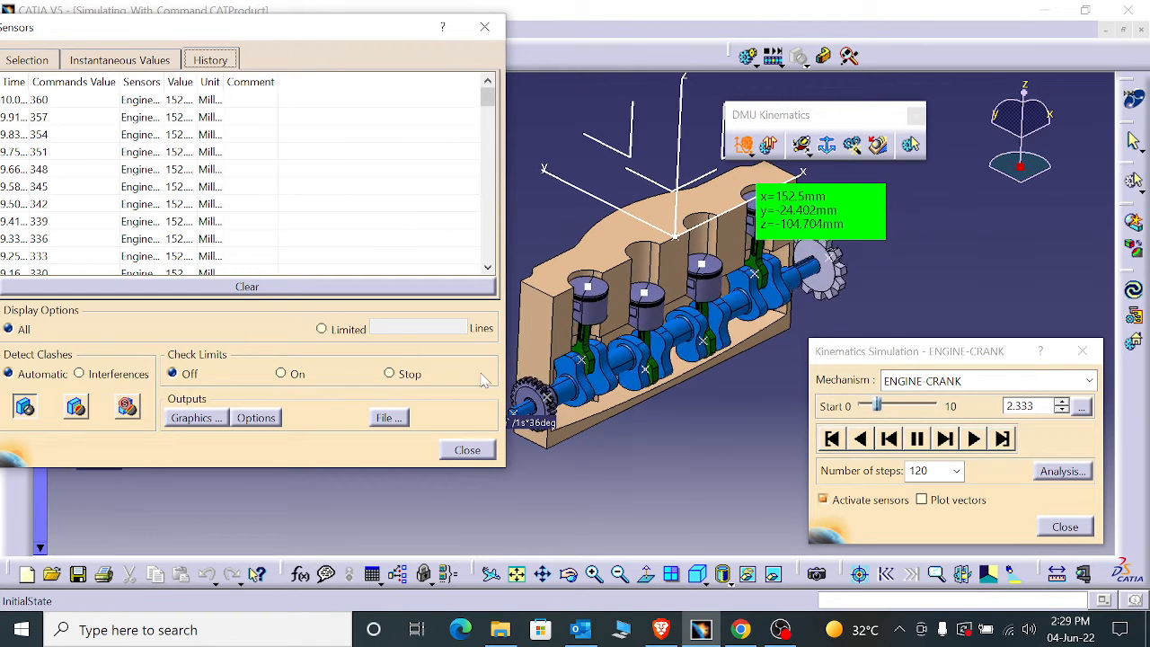
pyautogui.click(197, 418)
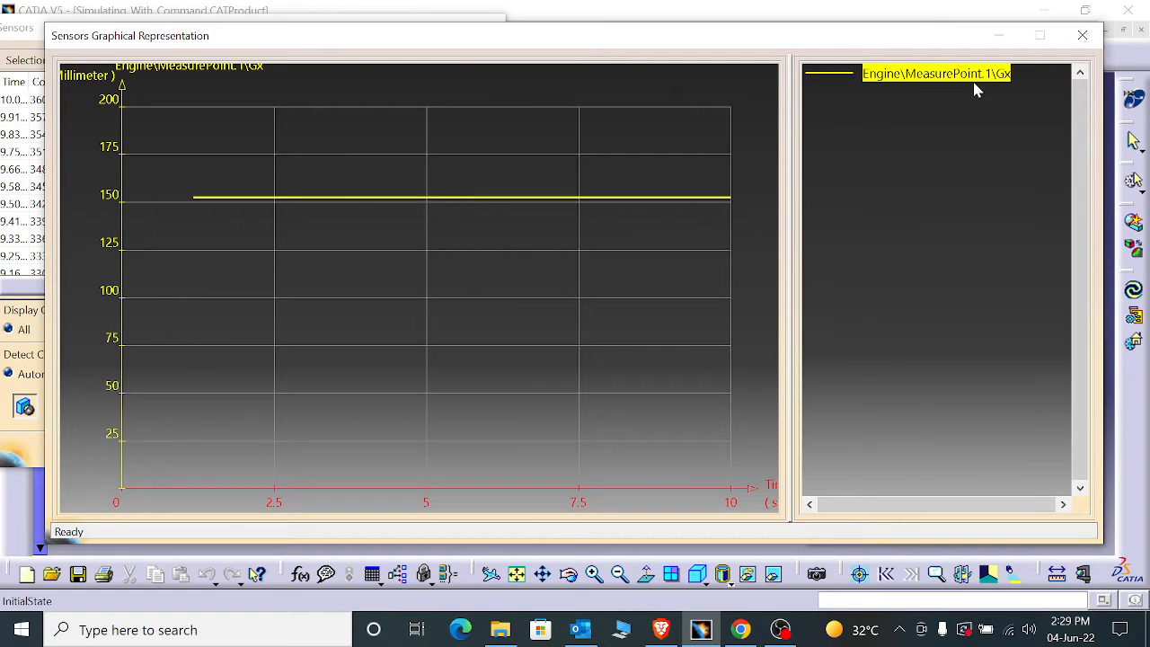
pyautogui.click(1083, 35)
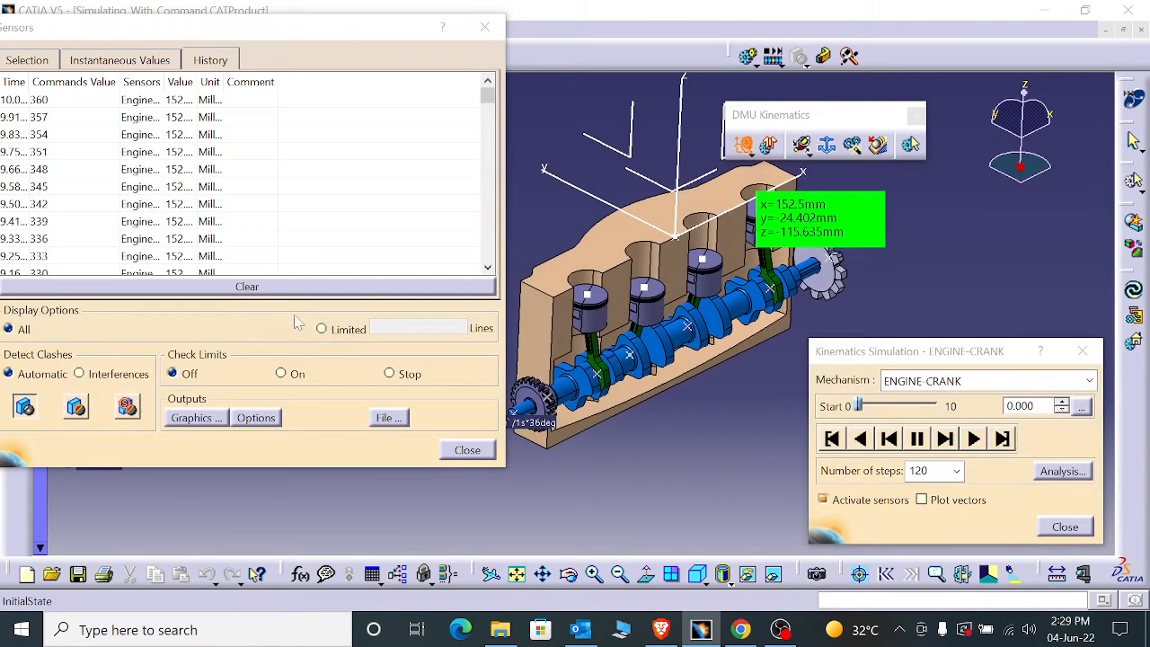
pyautogui.click(484, 27)
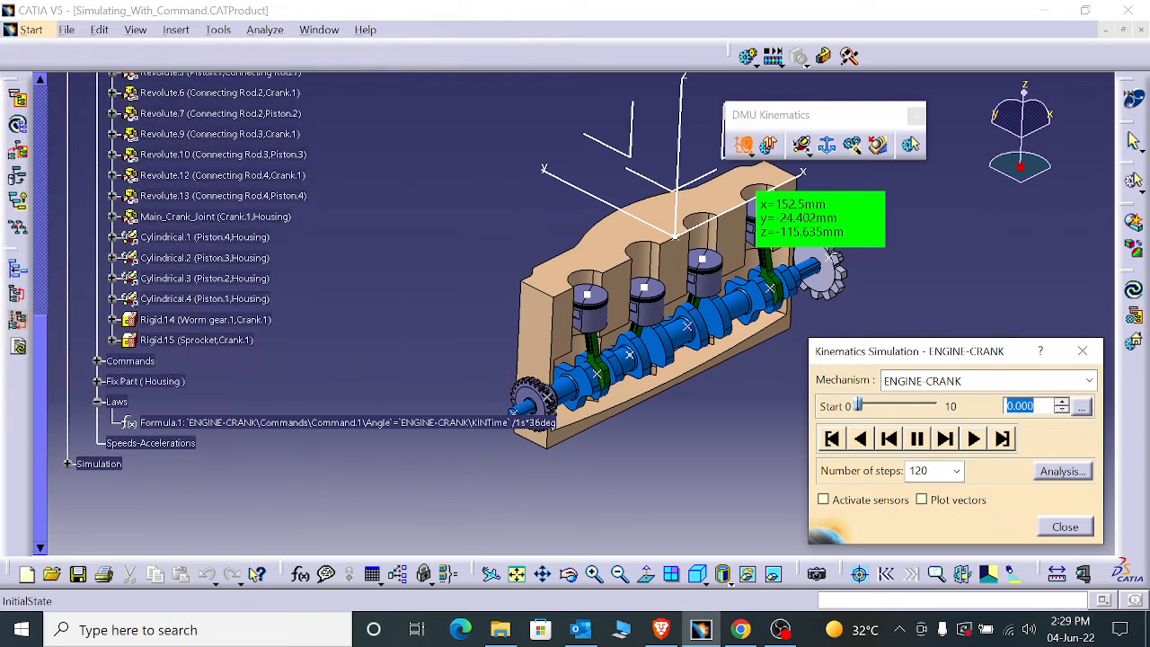
pyautogui.click(1065, 527)
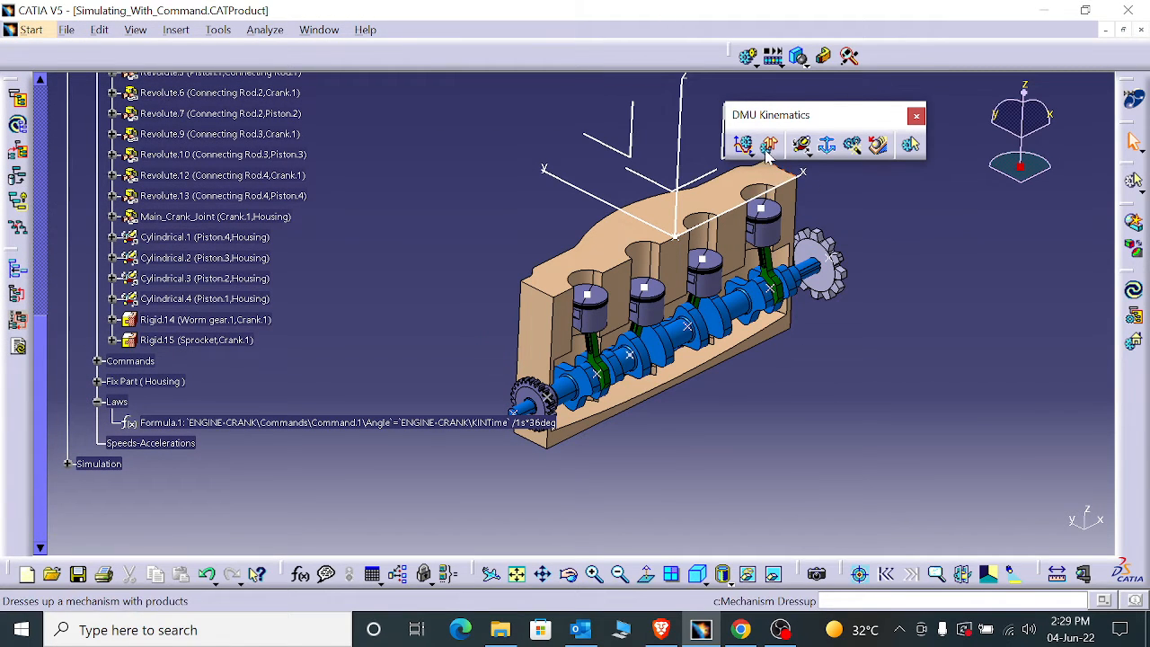
# - Expand the Simulation branch in the specification tree and review the contents of Simulation.1
pyautogui.click(67, 464)
pyautogui.scroll(-4, 195, 438)
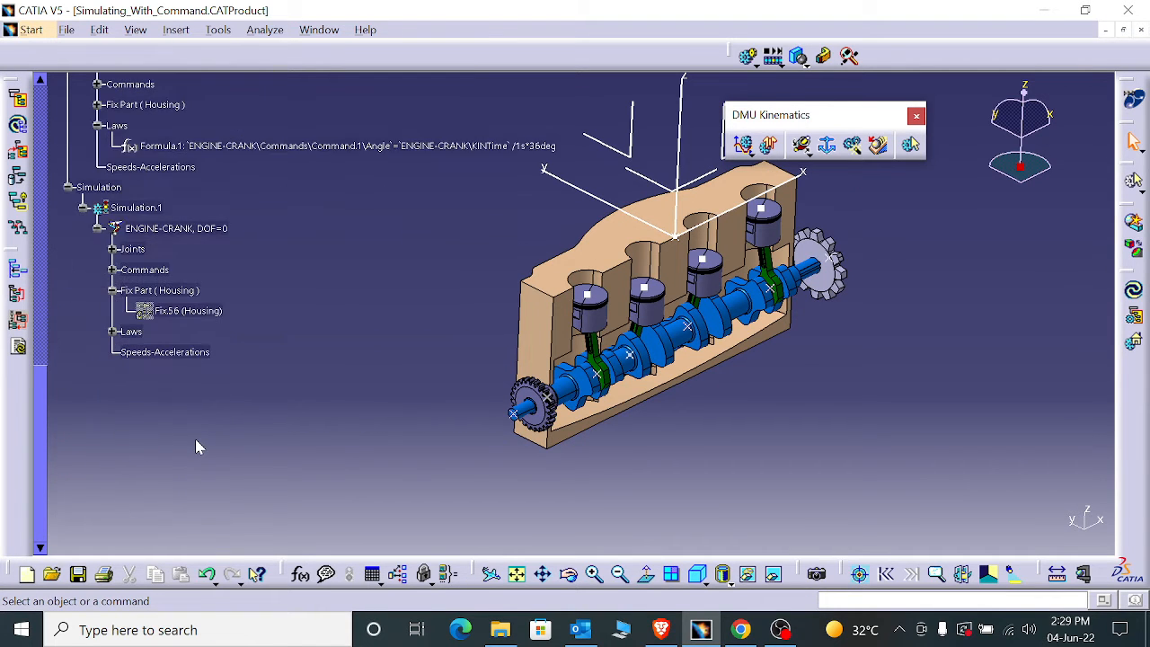
pyautogui.scroll(3, 195, 439)
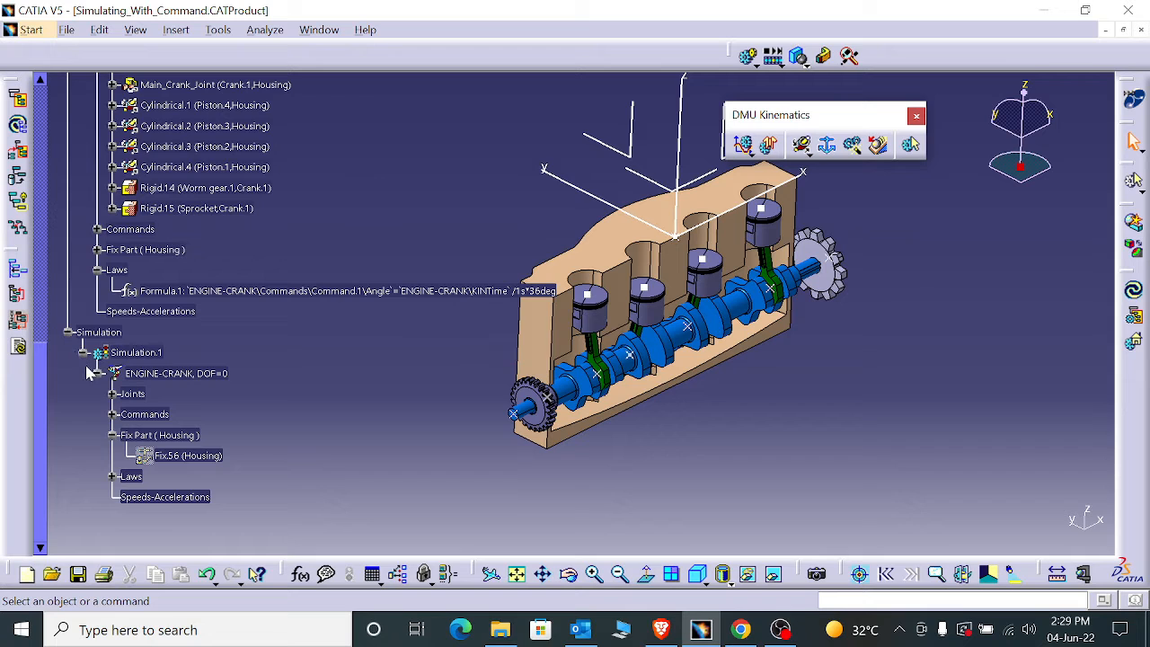
# - Create a new mechanism dressup for ENGINE-CRANK with Connecting Rod.1 as the link, and accept it
pyautogui.click(760, 146)
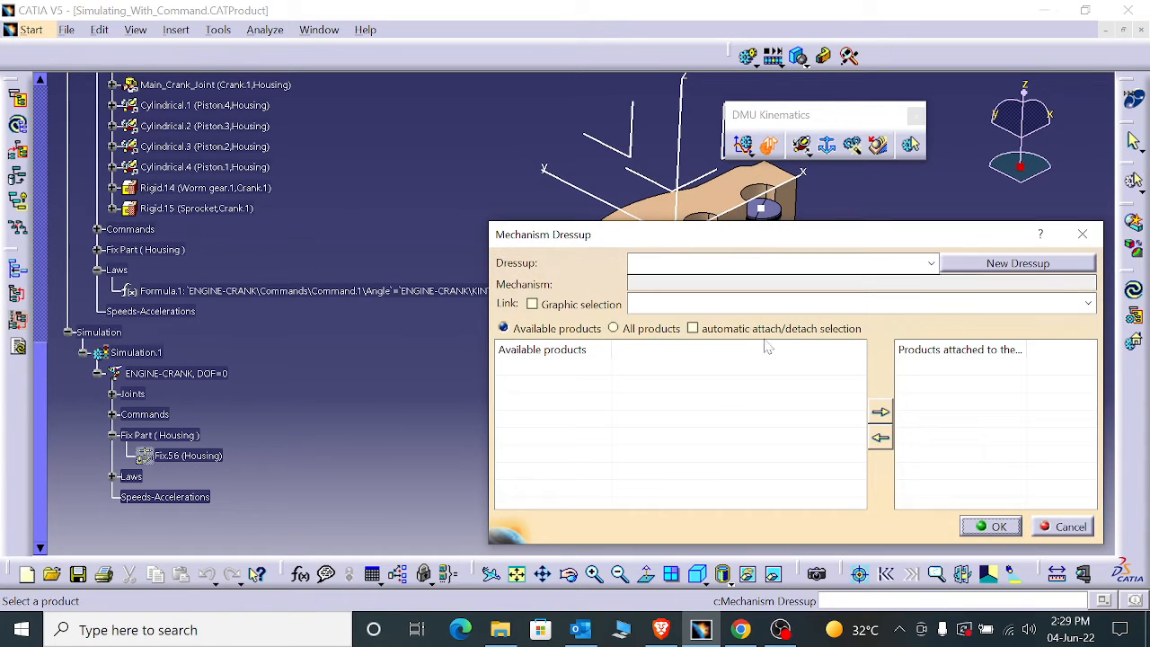
pyautogui.click(1020, 262)
pyautogui.click(990, 526)
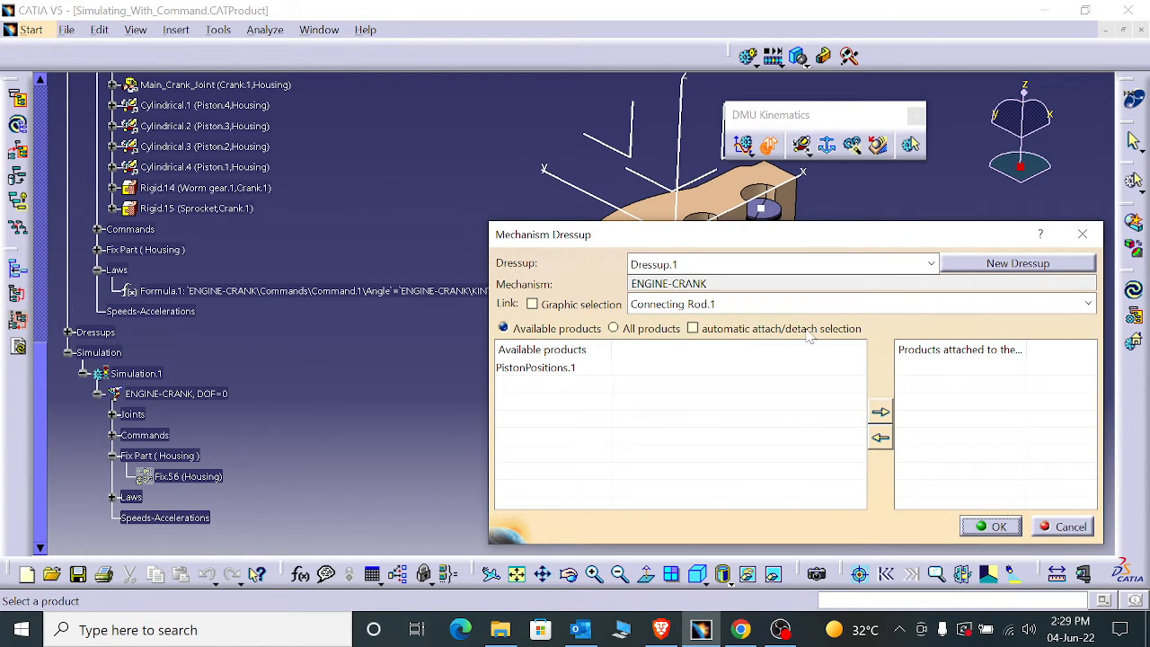
pyautogui.click(770, 304)
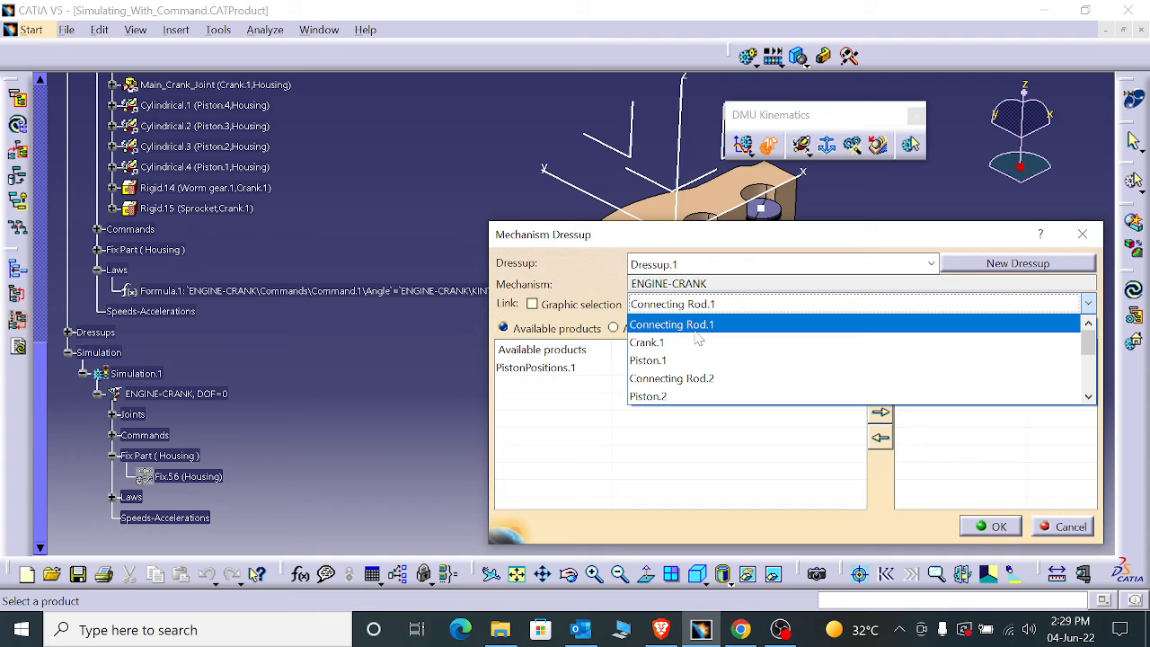
pyautogui.click(750, 328)
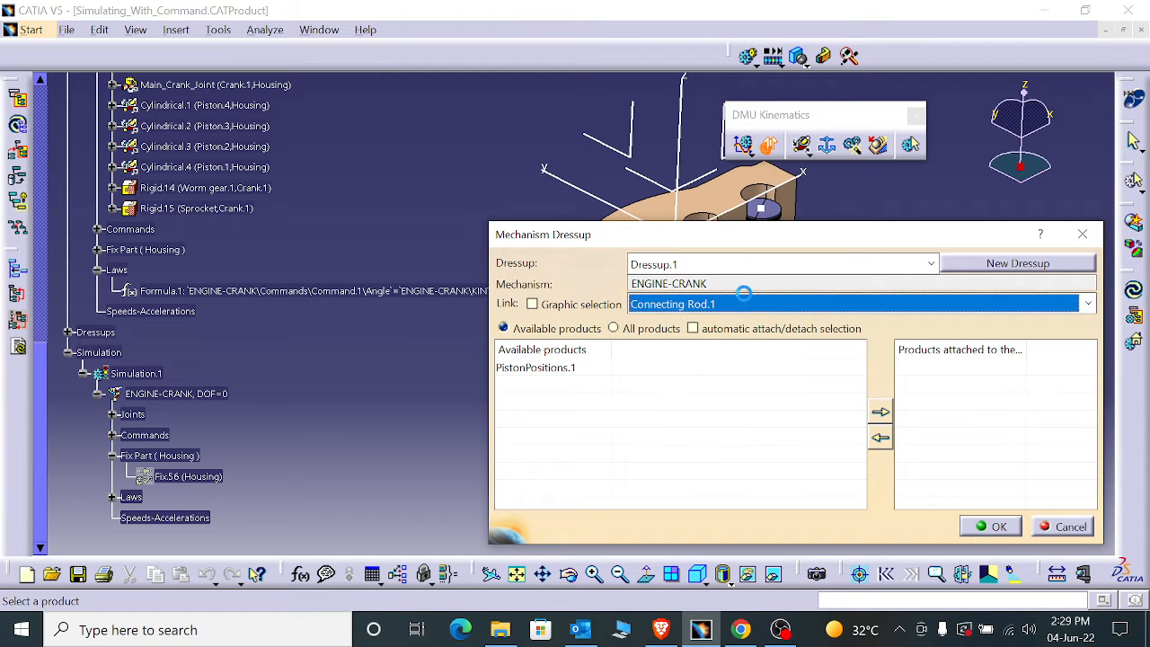
pyautogui.click(749, 304)
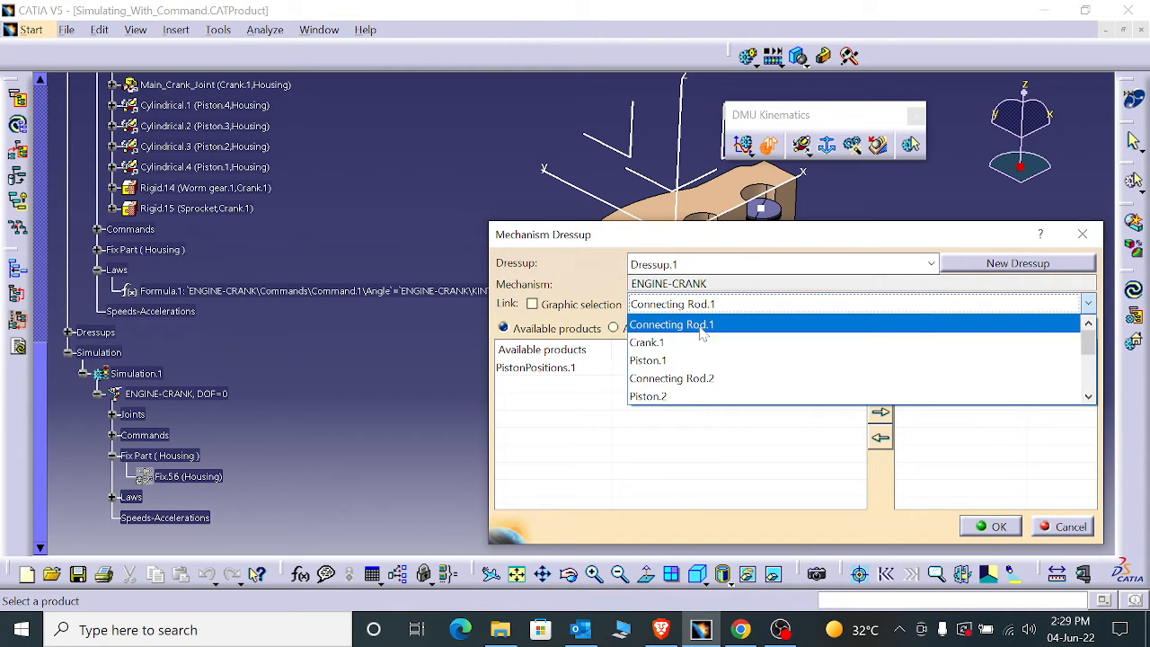
pyautogui.click(710, 324)
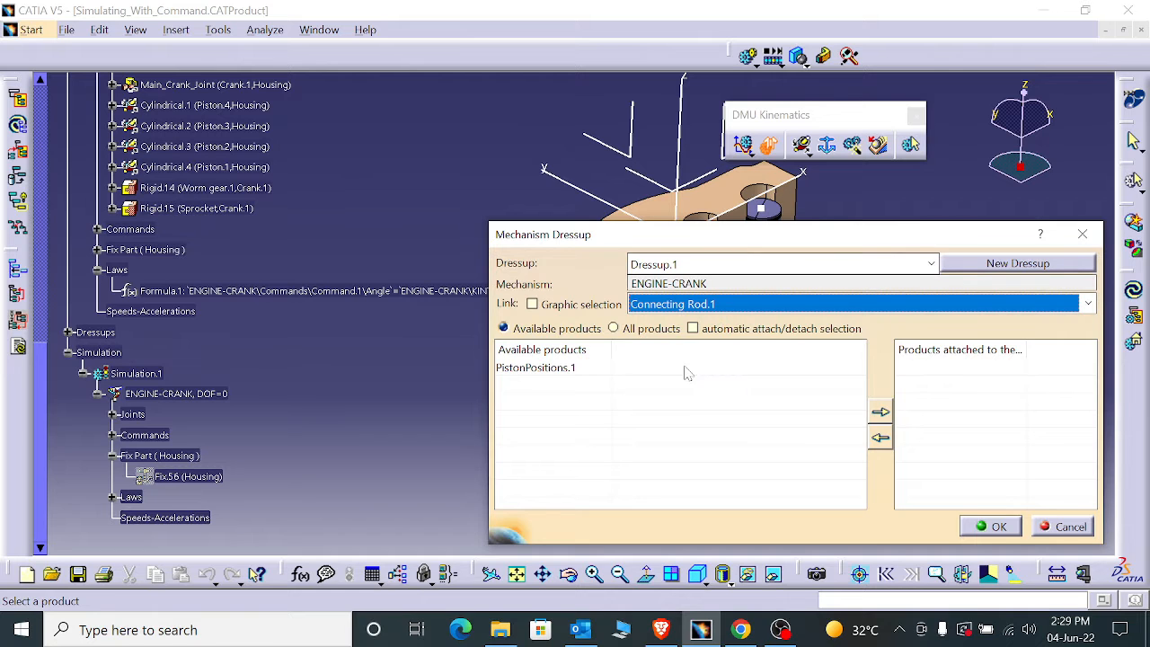
pyautogui.click(991, 527)
pyautogui.scroll(-4, 270, 468)
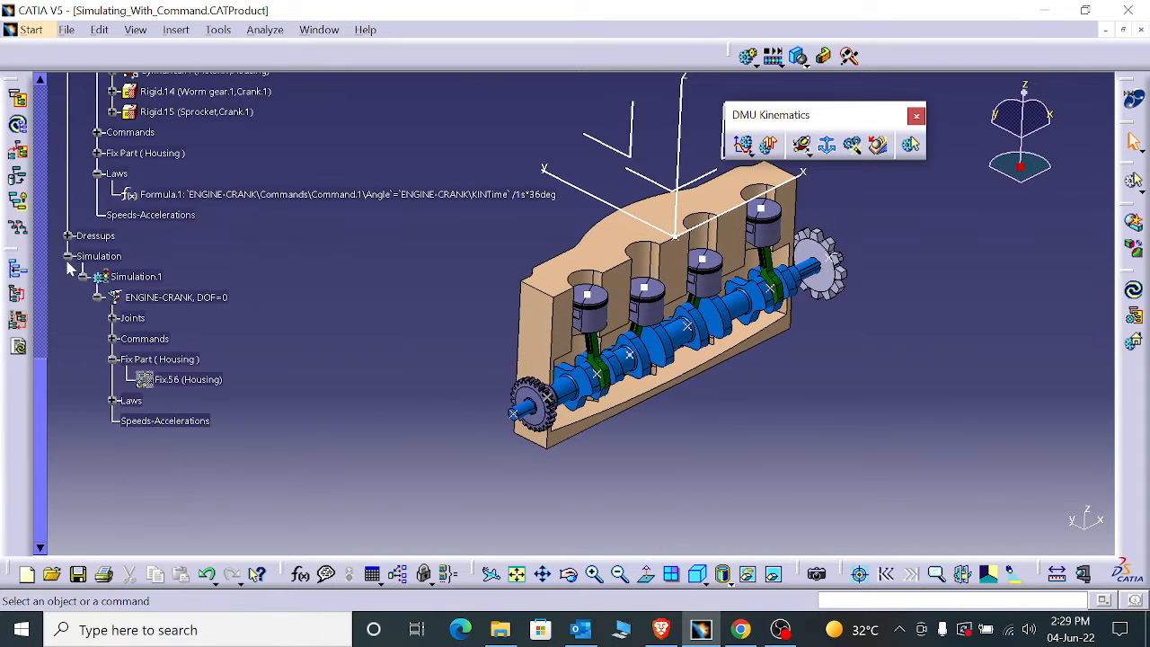
# - Expand Dressup.1 in the specification tree and review its ENGINE-CRANK joints, commands, fixed part and laws
pyautogui.click(68, 236)
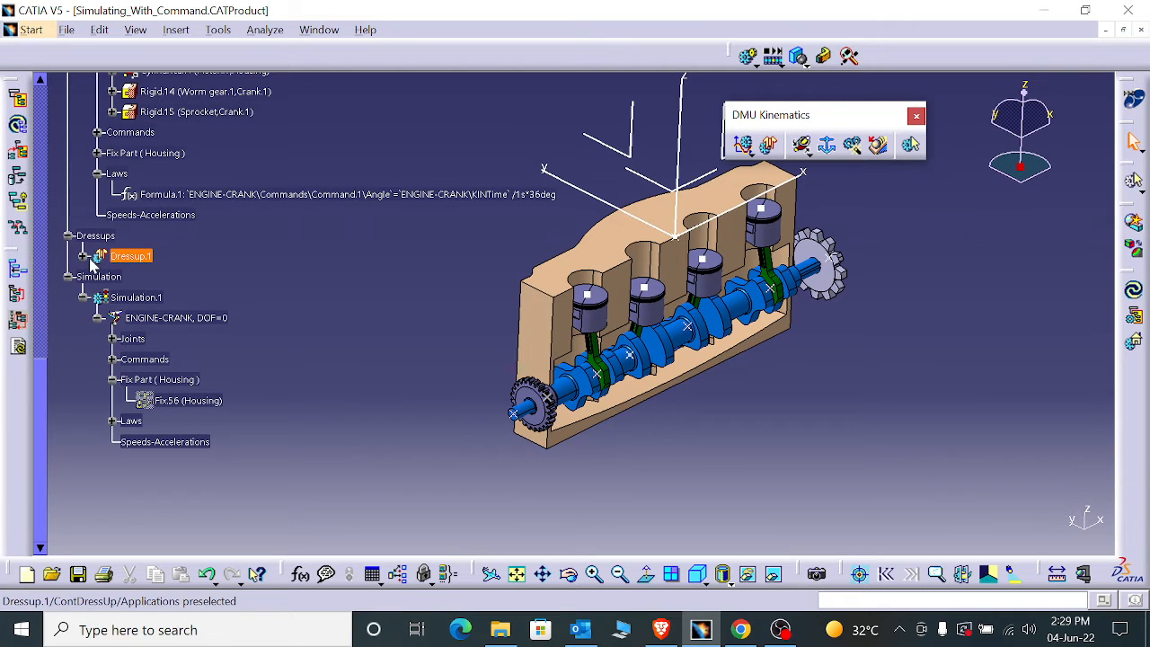
pyautogui.click(82, 256)
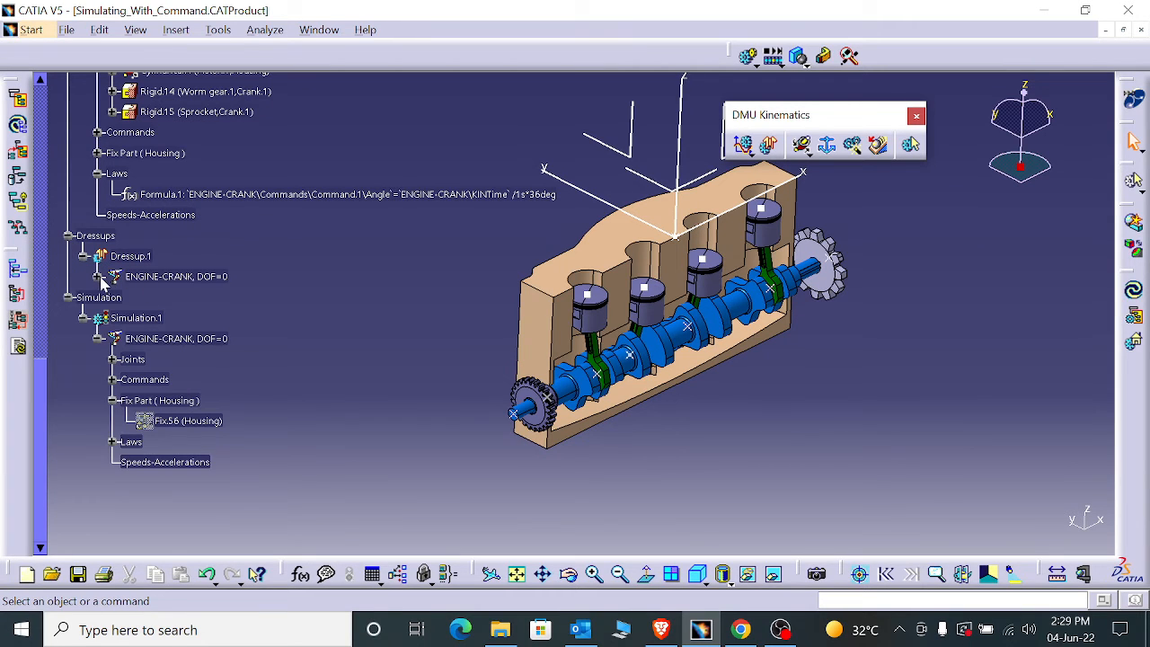
pyautogui.click(98, 277)
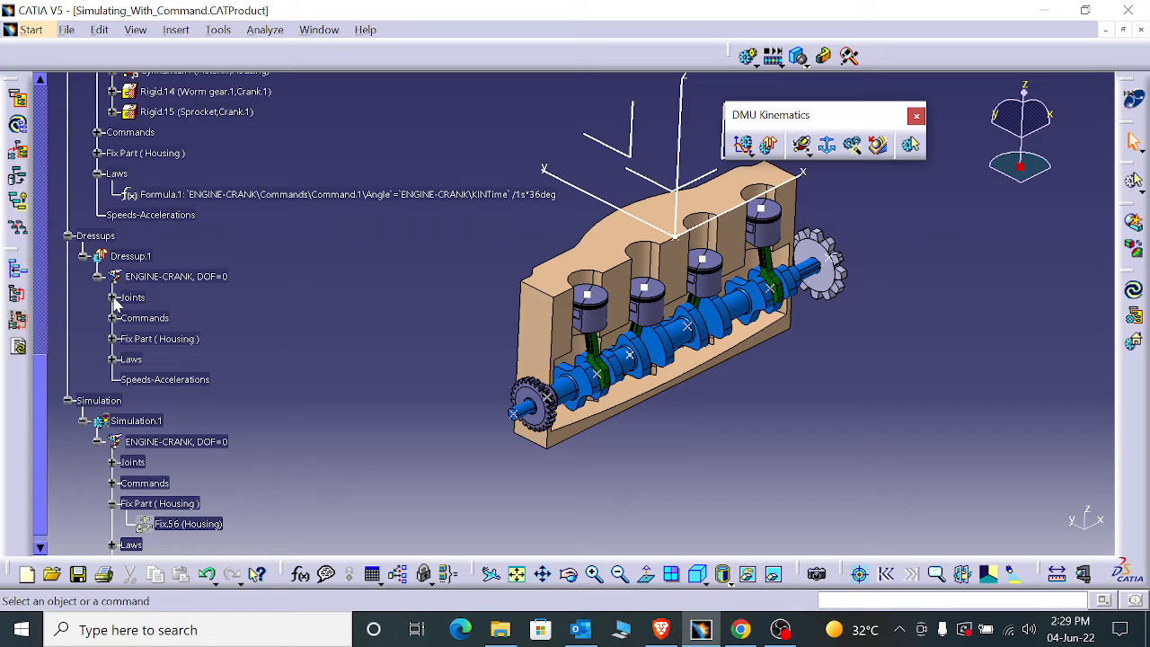
pyautogui.click(113, 298)
pyautogui.scroll(-9, 118, 409)
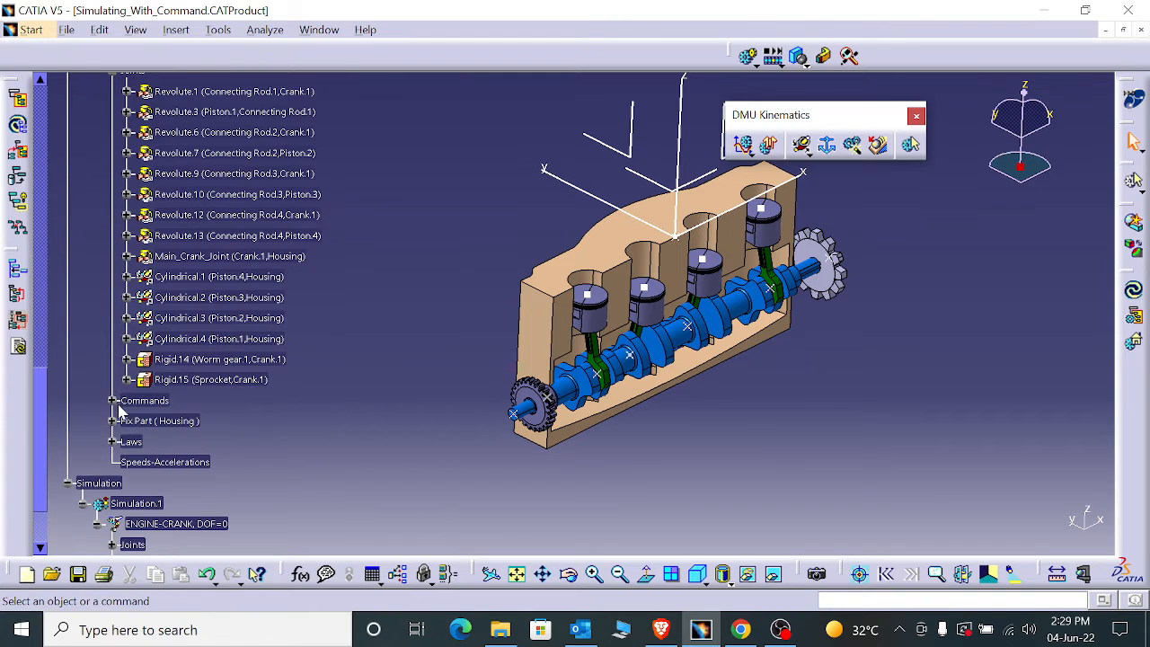
pyautogui.click(112, 400)
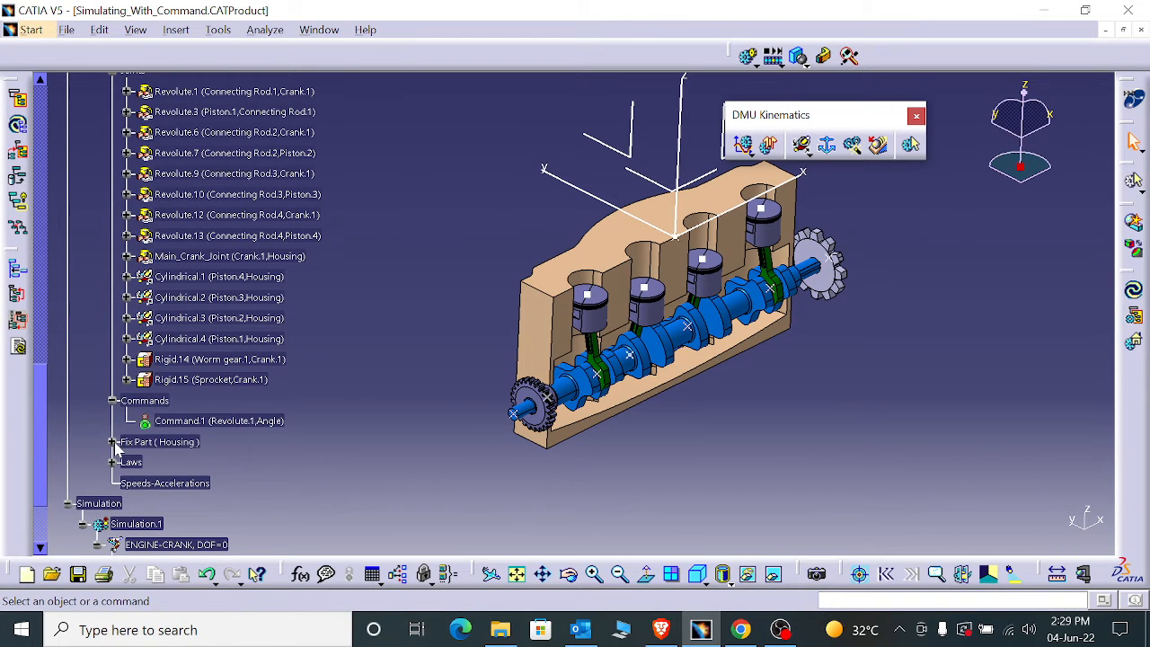
pyautogui.click(112, 441)
pyautogui.scroll(-5, 158, 462)
pyautogui.click(112, 386)
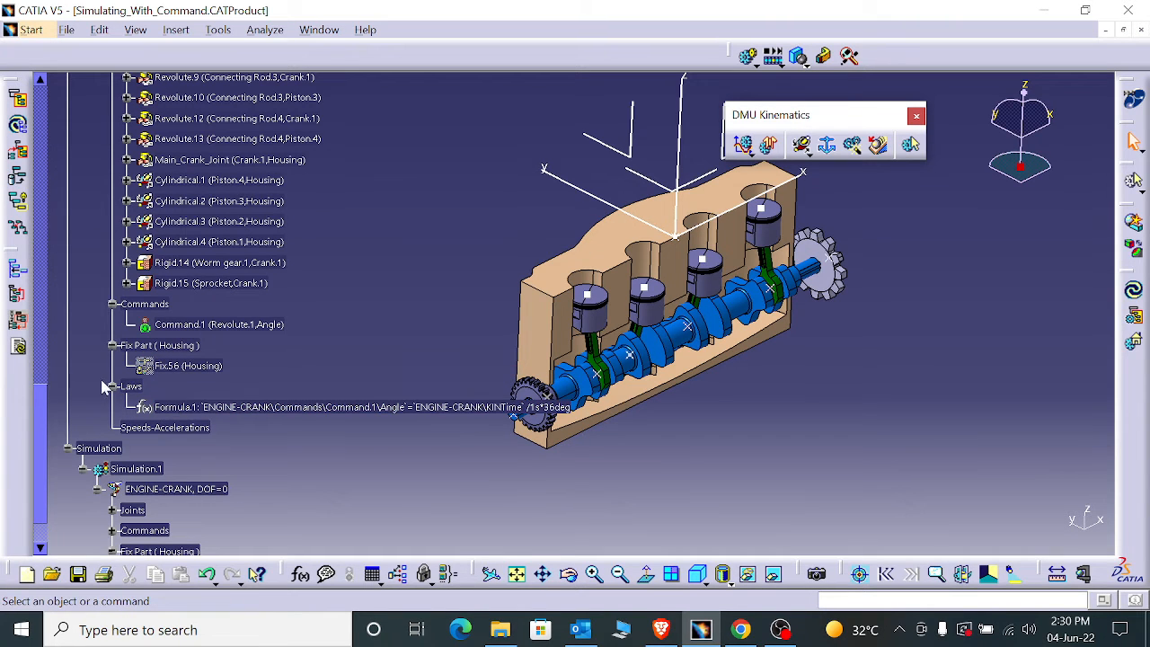
# - Collapse the Laws, Joints and ENGINE-CRANK nodes under Dressup.1, closing the dressup branch
pyautogui.click(112, 385)
pyautogui.scroll(5, 111, 386)
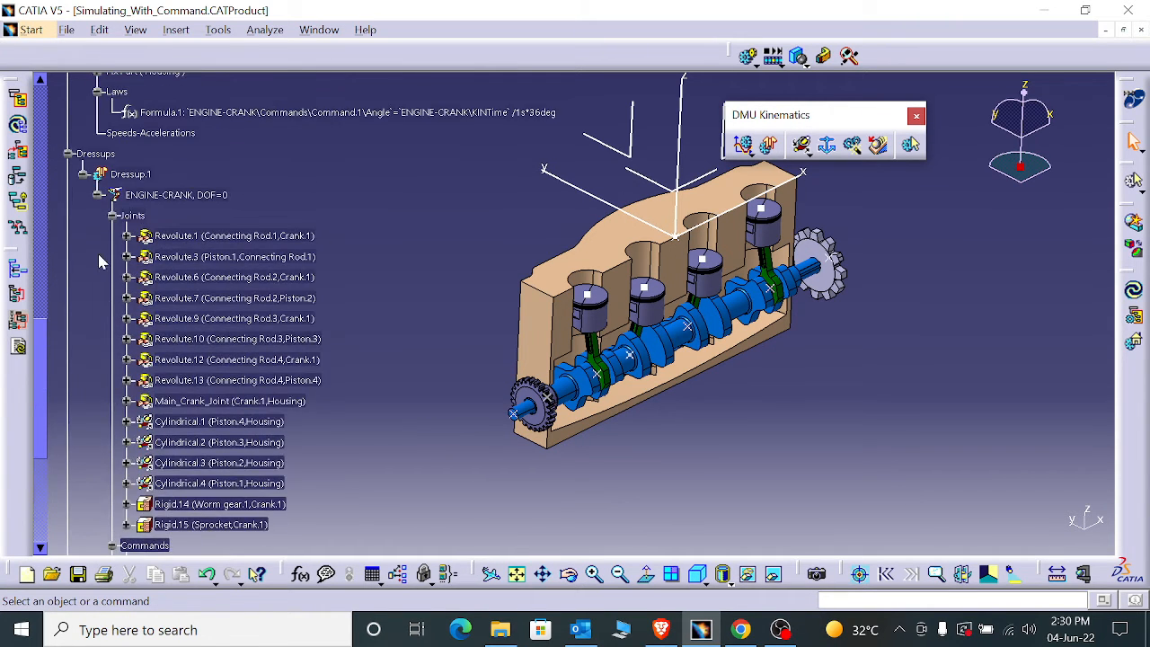
pyautogui.click(111, 216)
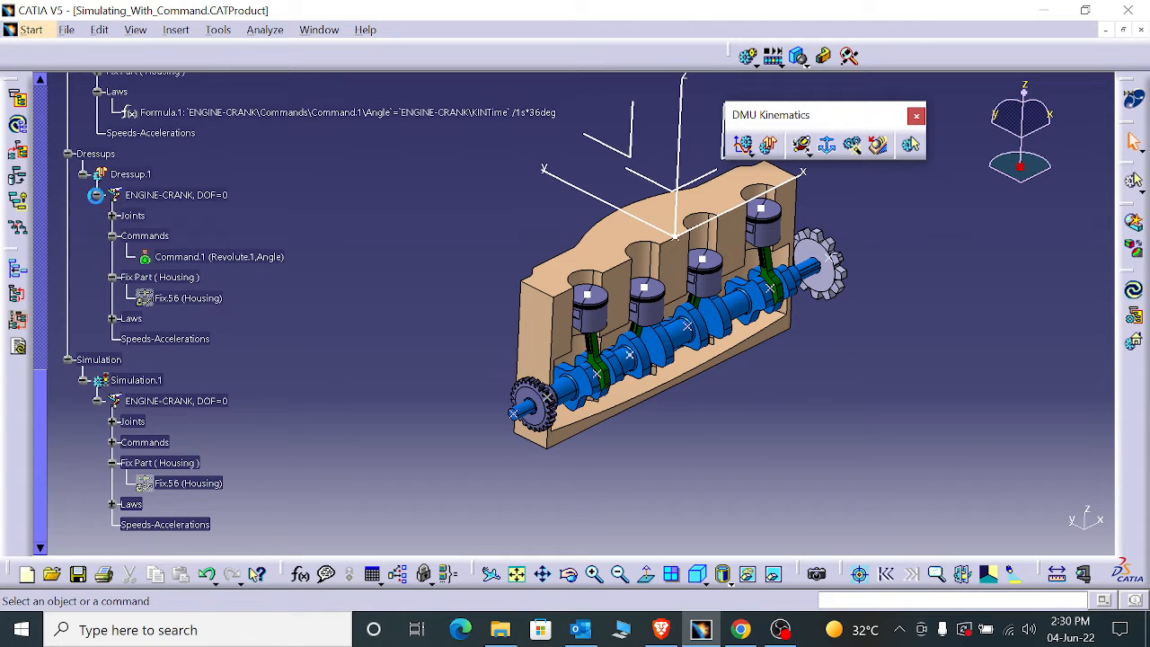
pyautogui.click(97, 195)
pyautogui.click(83, 174)
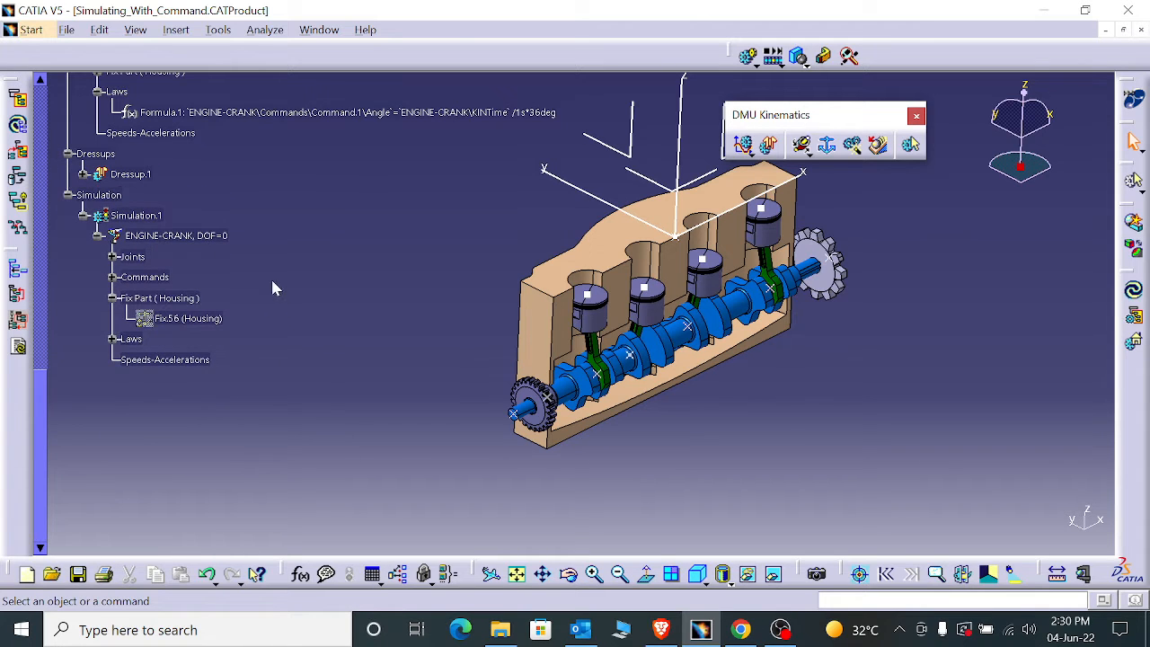
# - Start a Speed and Acceleration specification for the ENGINE-CRANK mechanism with Housing as the reference product
pyautogui.moveTo(511, 338)
pyautogui.mouseDown(button='middle')
pyautogui.moveTo(536, 315)
pyautogui.moveTo(516, 329)
pyautogui.mouseUp(button='middle')
pyautogui.scroll(2, 227, 383)
pyautogui.scroll(1, 228, 390)
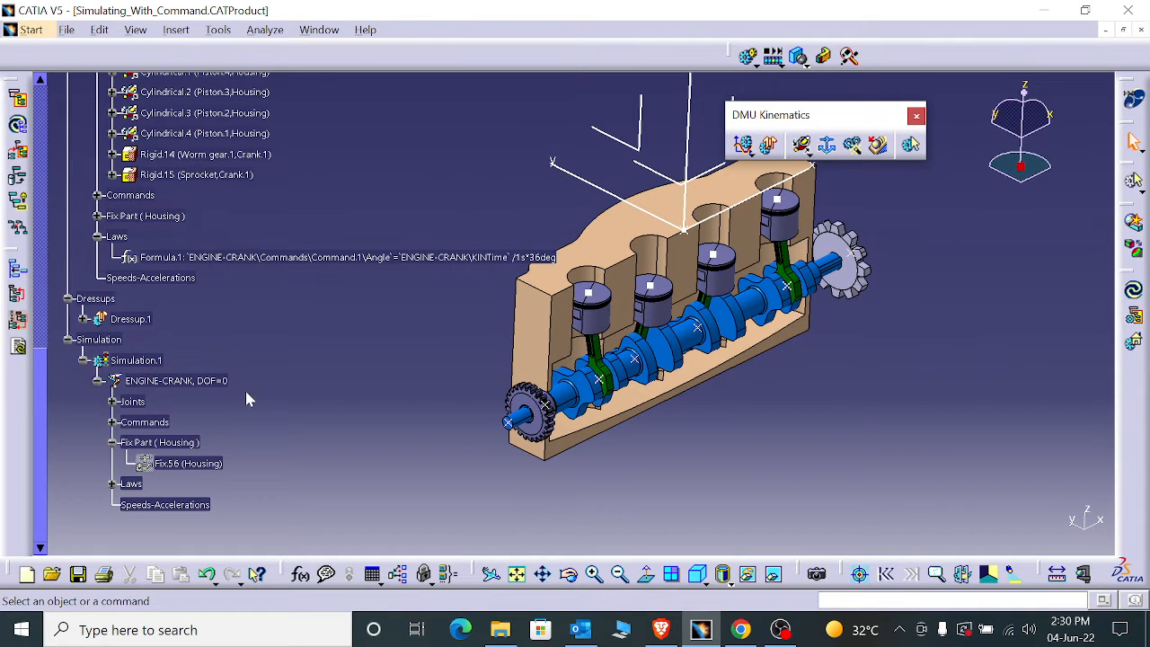
pyautogui.click(878, 145)
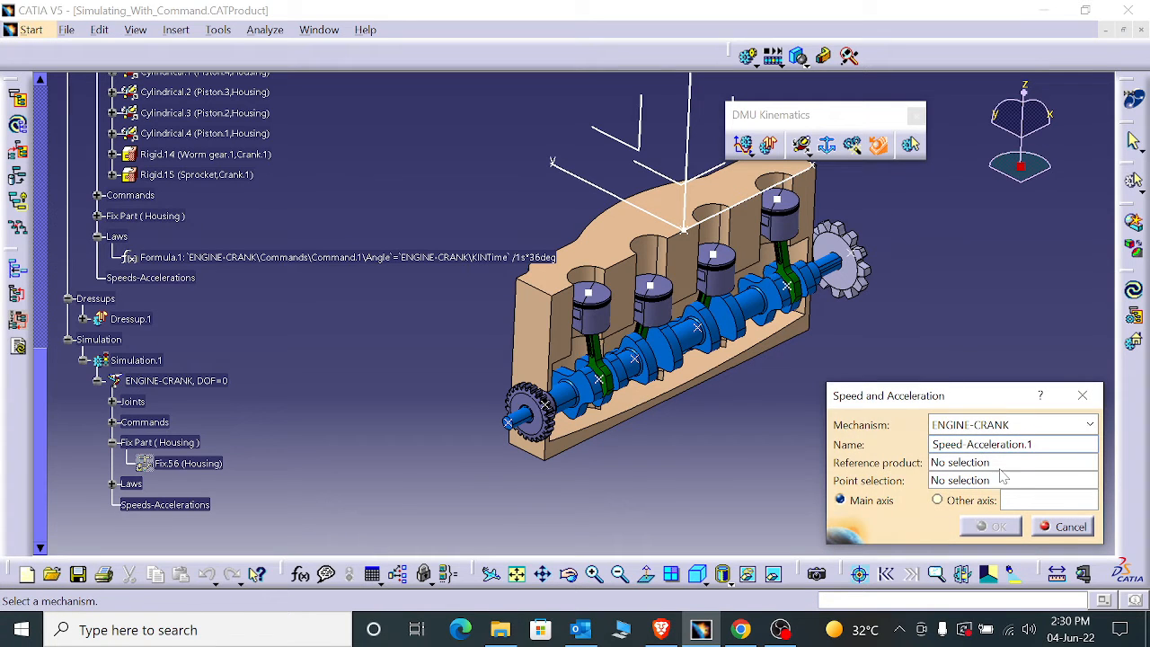
pyautogui.click(985, 463)
pyautogui.scroll(8, 287, 429)
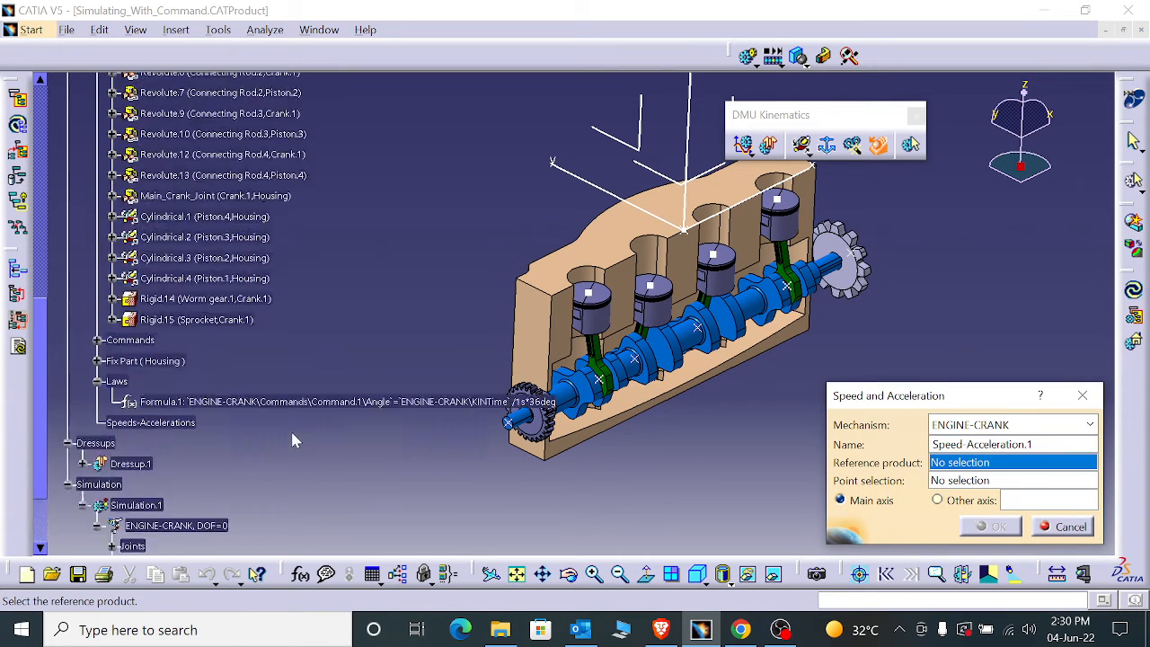
pyautogui.scroll(6, 281, 429)
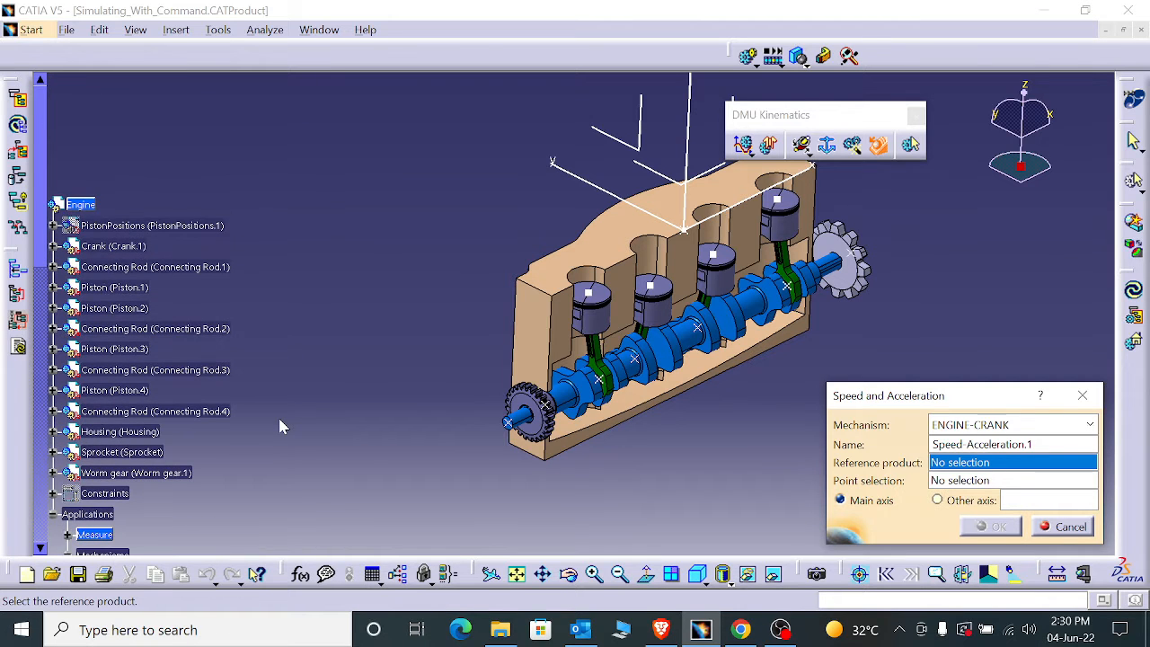
pyautogui.scroll(-2, 99, 296)
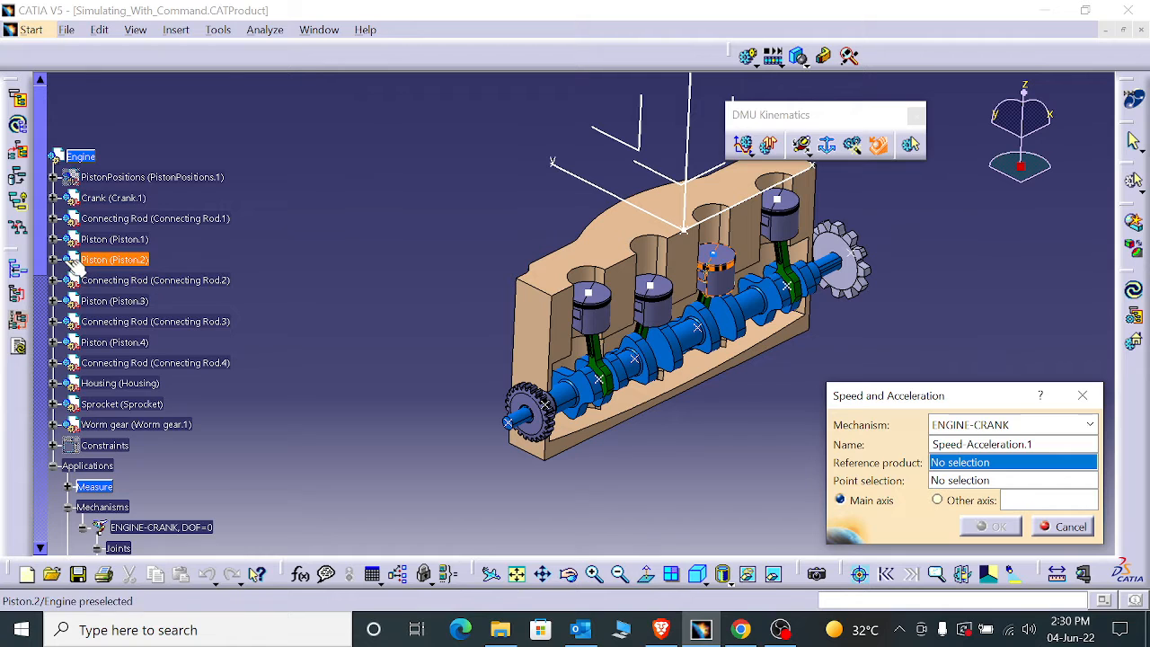
pyautogui.click(134, 385)
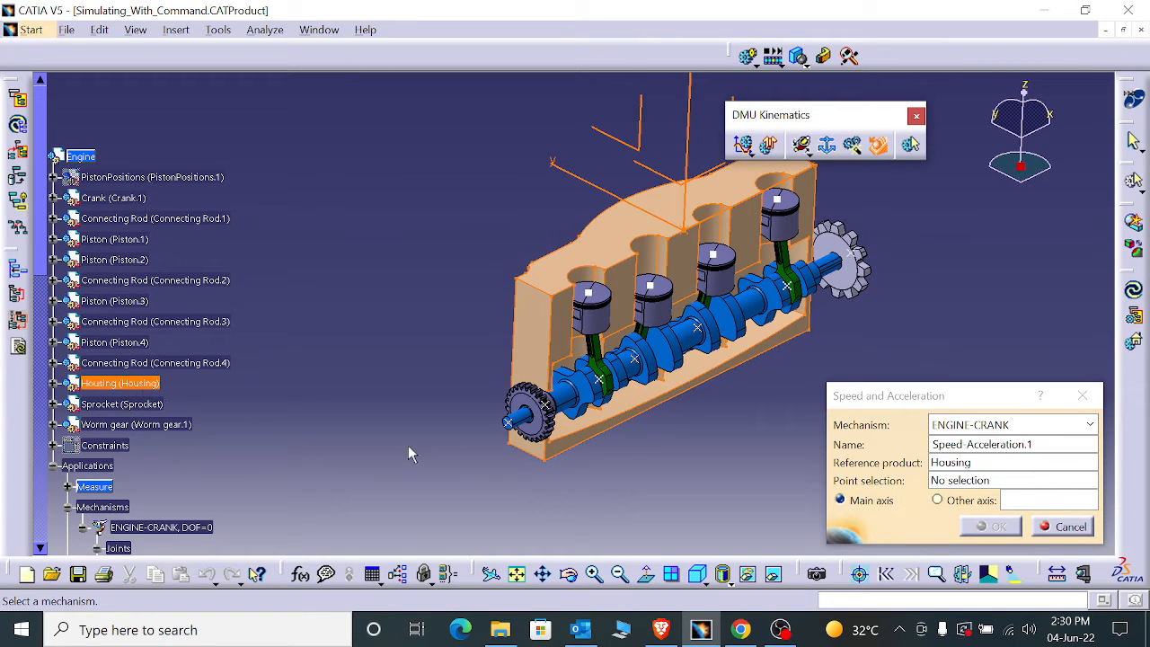
# - Pick Point.2 at the centre of Piston.4's top face as the point for the speed and acceleration
pyautogui.keyDown('ctrl'); pyautogui.moveTo(709, 443); pyautogui.dragTo(530, 464, button='middle'); pyautogui.keyUp('ctrl')
pyautogui.moveTo(428, 385); pyautogui.dragTo(650, 270, button='middle')
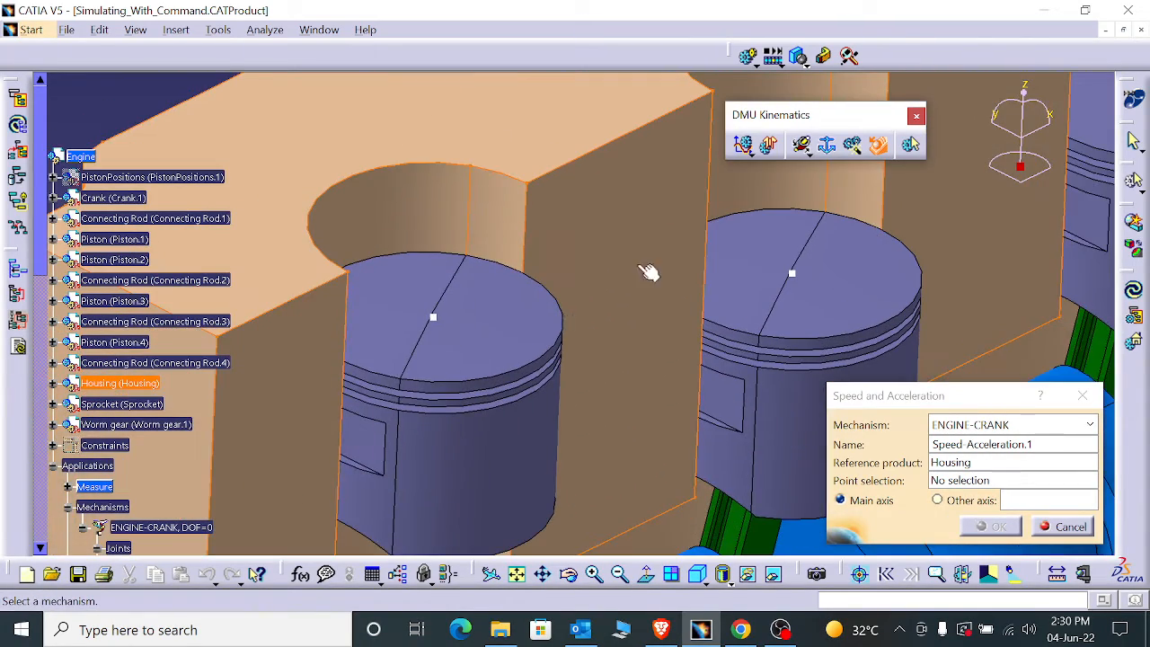
pyautogui.click(975, 484)
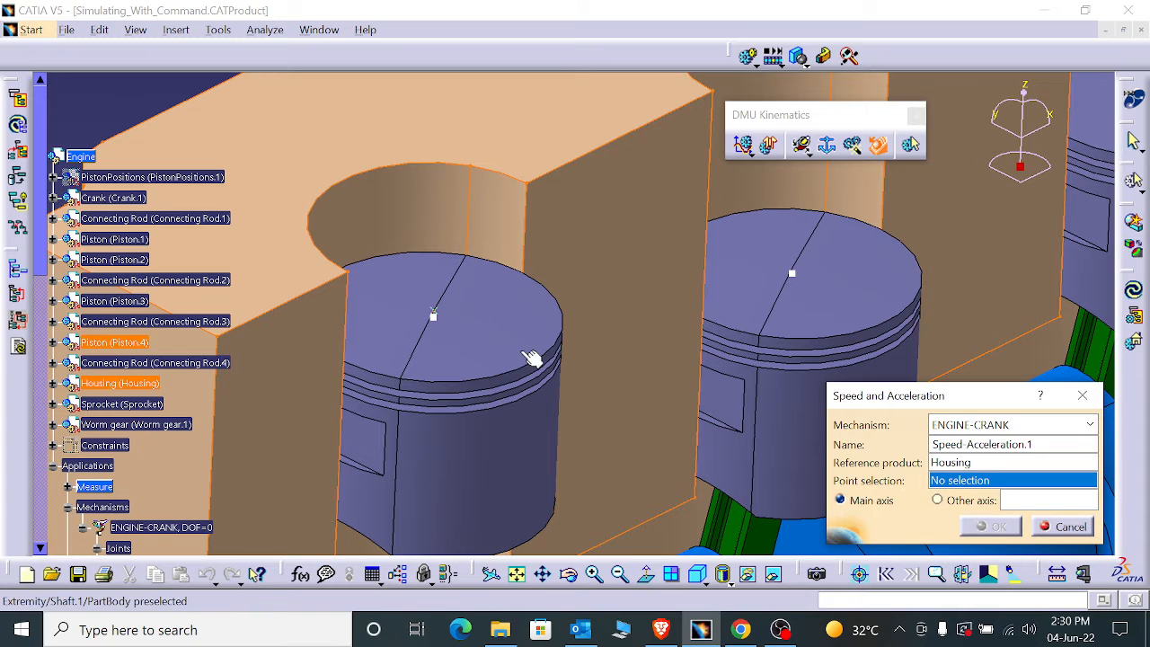
pyautogui.click(433, 316)
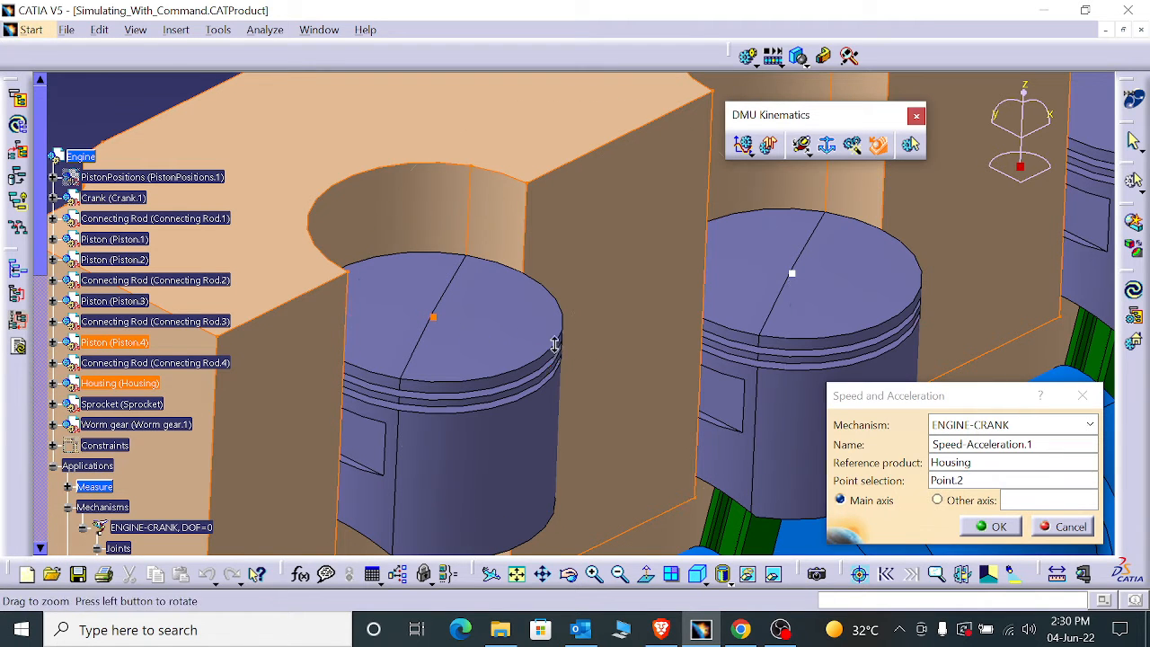
# - Switch the results projection from the main axis to another axis, and look through Housing's tree structure for its axis system
pyautogui.keyDown('ctrl'); pyautogui.moveTo(554, 344); pyautogui.dragTo(932, 503, button='middle'); pyautogui.keyUp('ctrl')
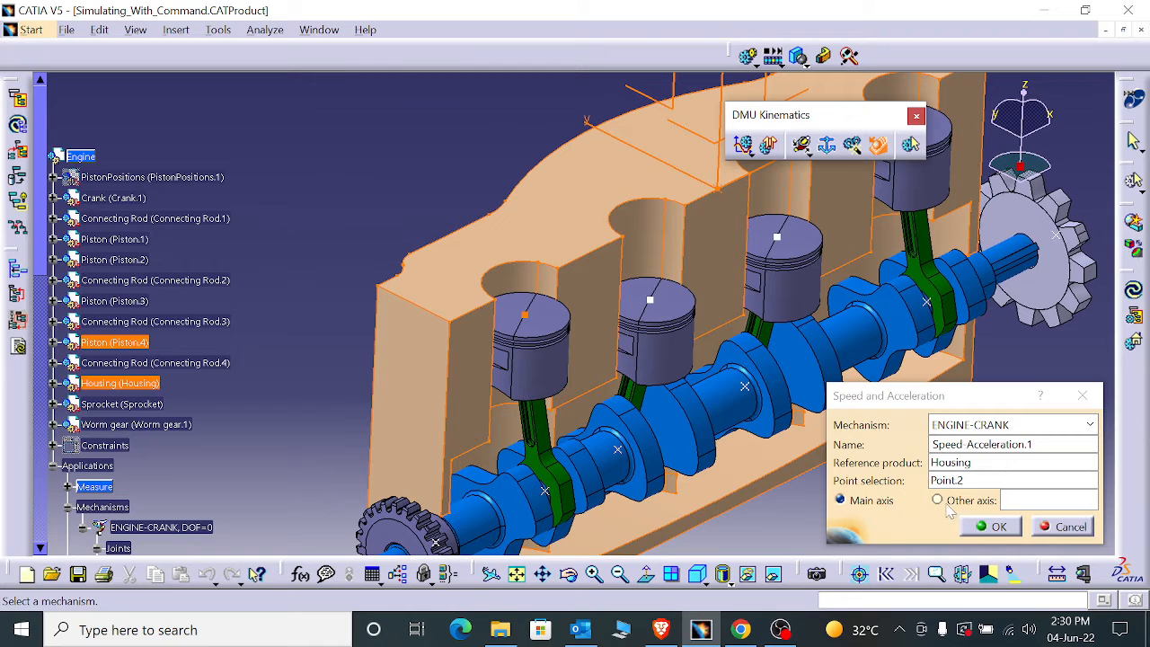
pyautogui.click(937, 500)
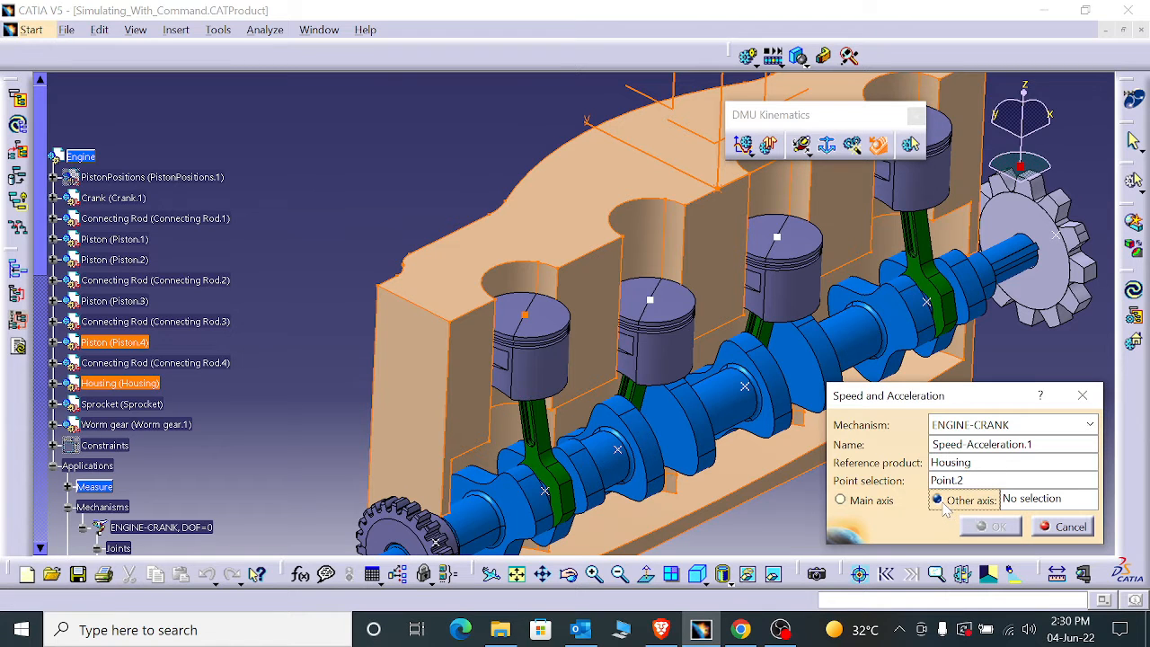
pyautogui.scroll(-5, 216, 435)
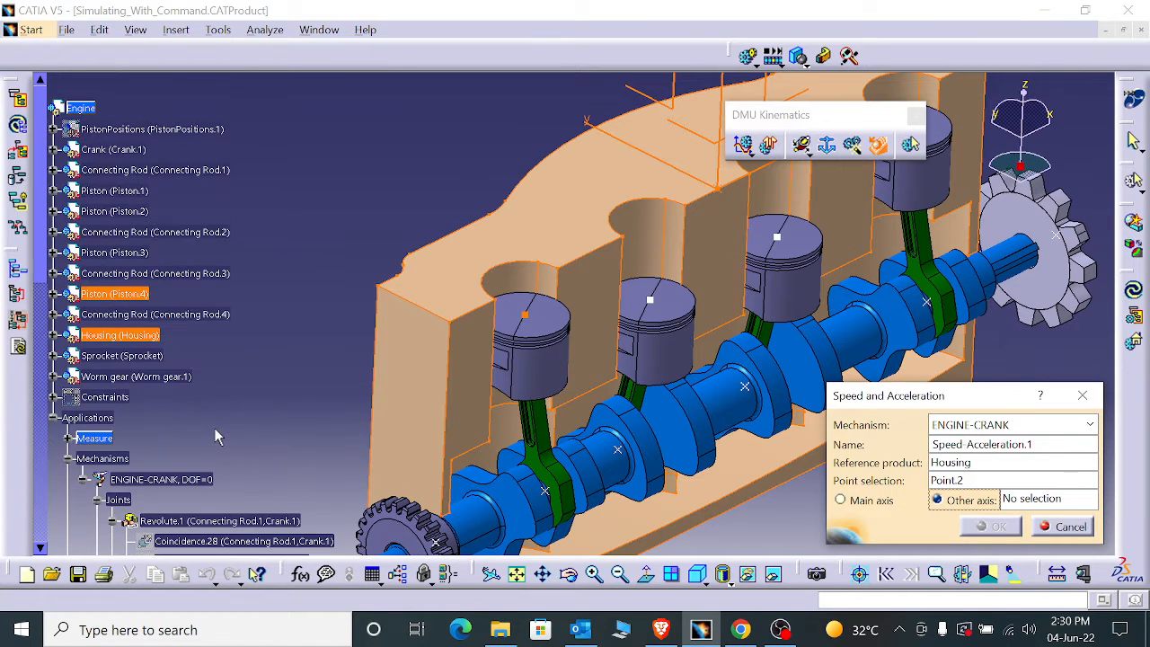
pyautogui.scroll(7, 191, 403)
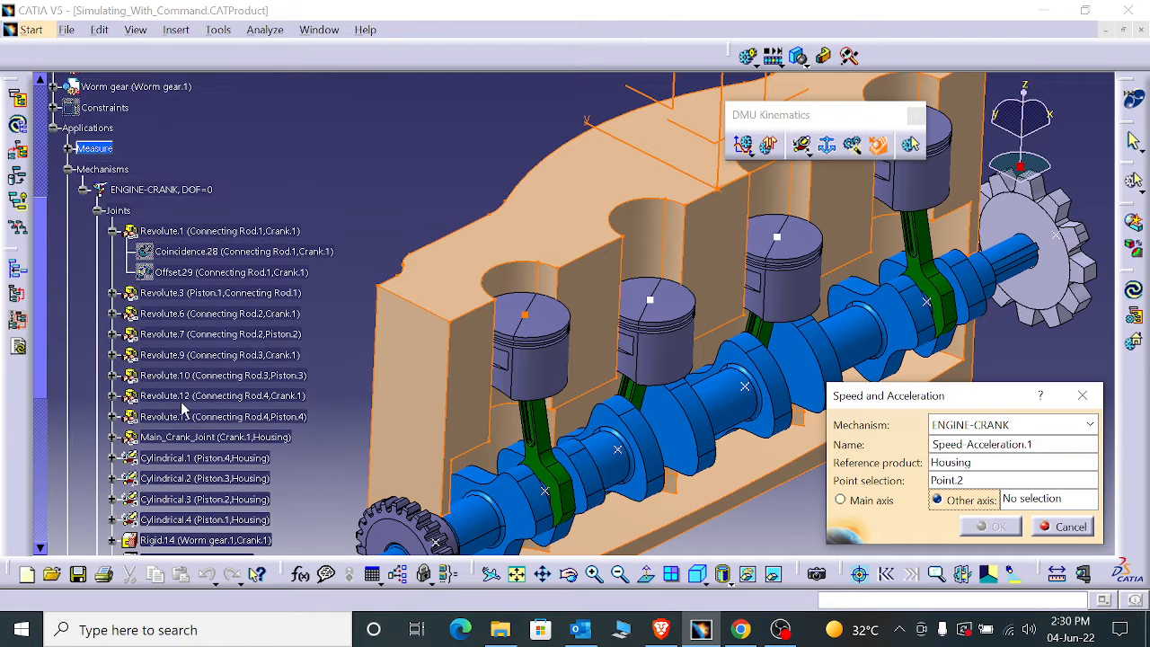
pyautogui.click(53, 287)
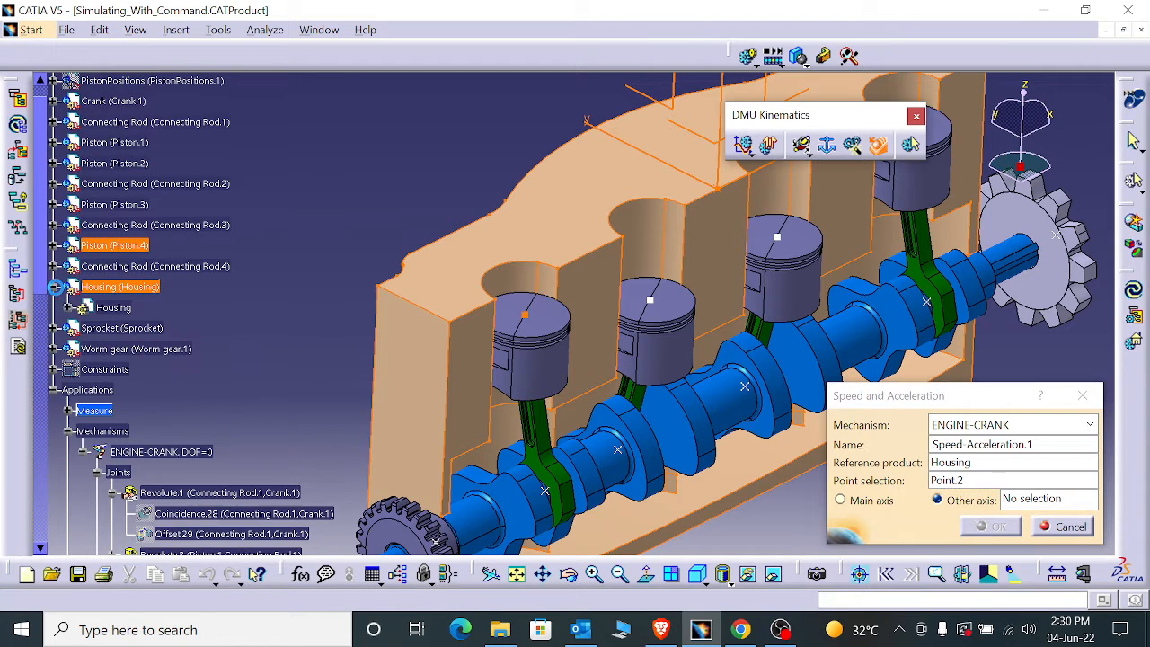
pyautogui.click(68, 307)
pyautogui.click(82, 390)
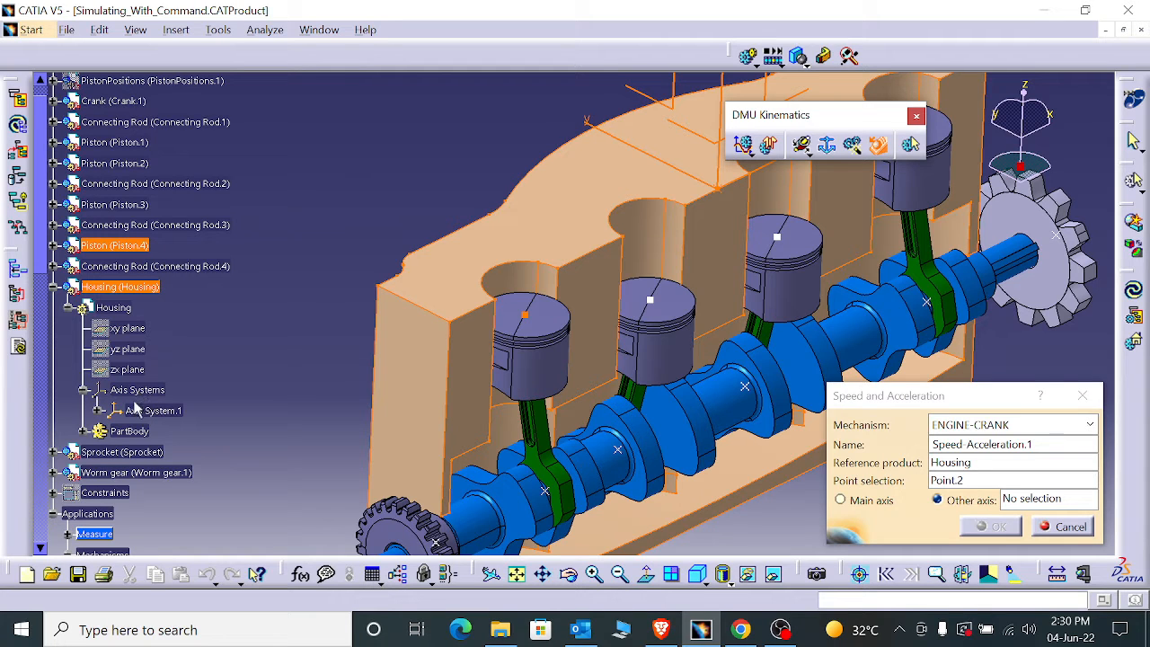
pyautogui.click(97, 411)
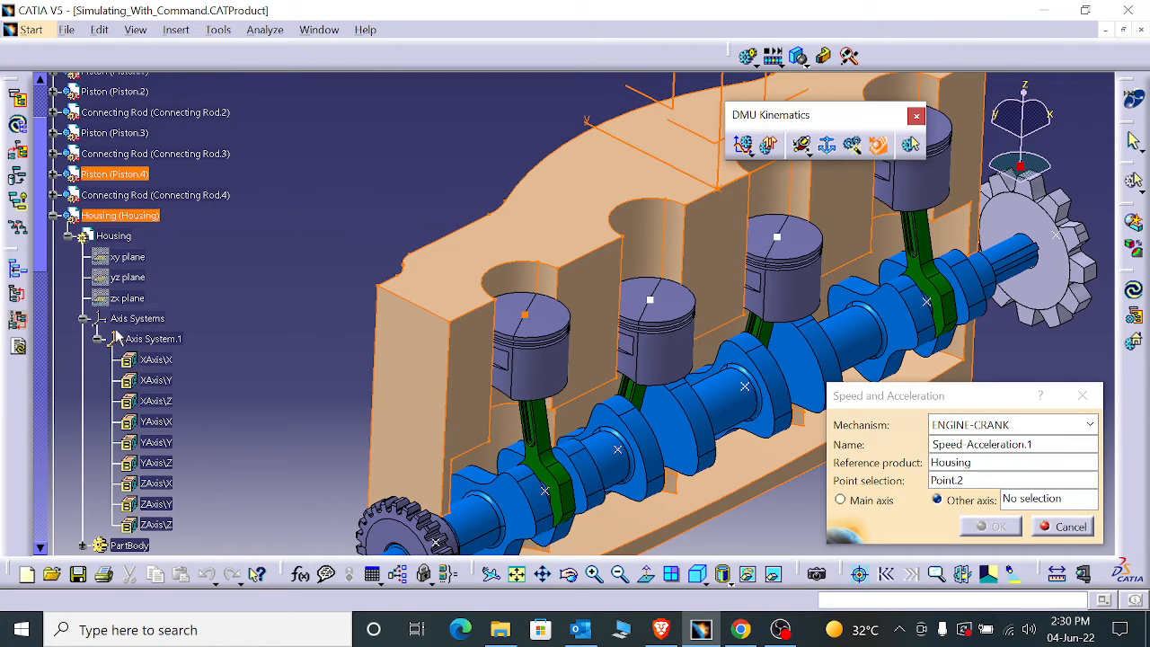
pyautogui.click(82, 318)
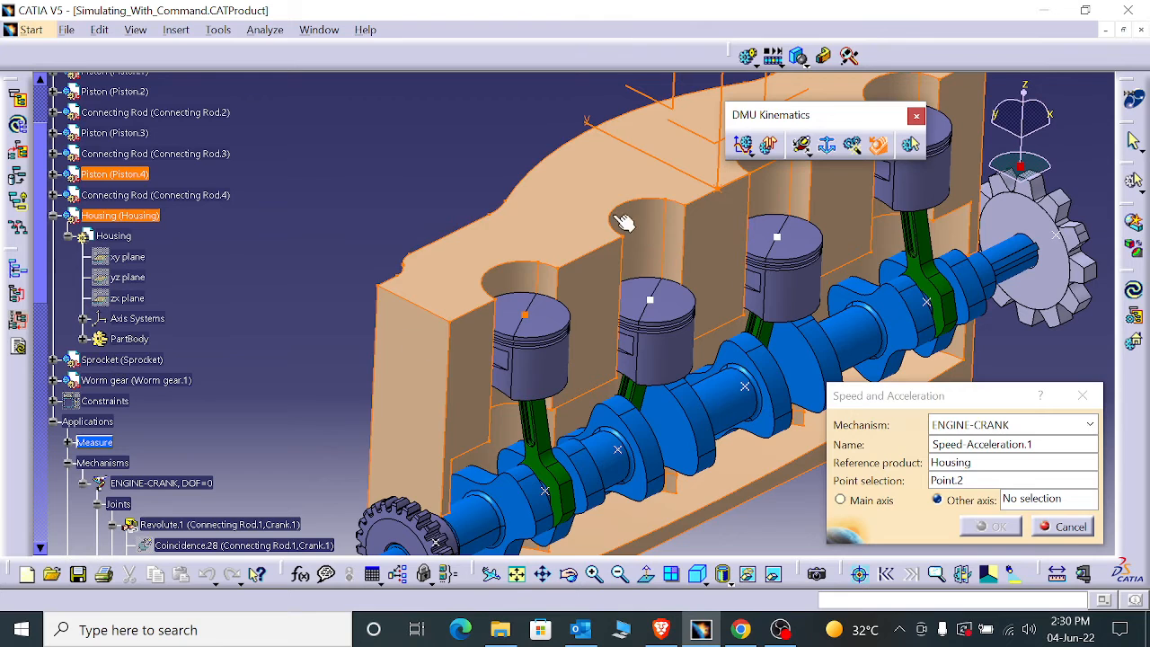
# - Expand Piston.4 down to its PartBody in the specification tree to locate the selected point
pyautogui.moveTo(624, 223); pyautogui.dragTo(611, 284, button='middle')
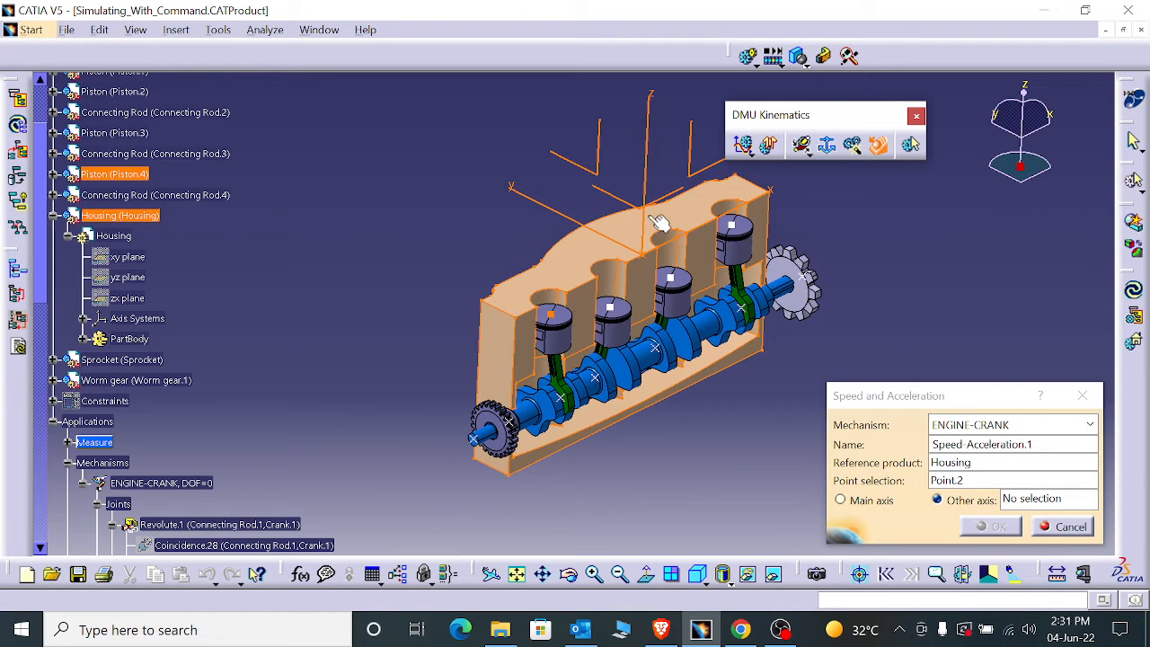
pyautogui.scroll(2, 85, 302)
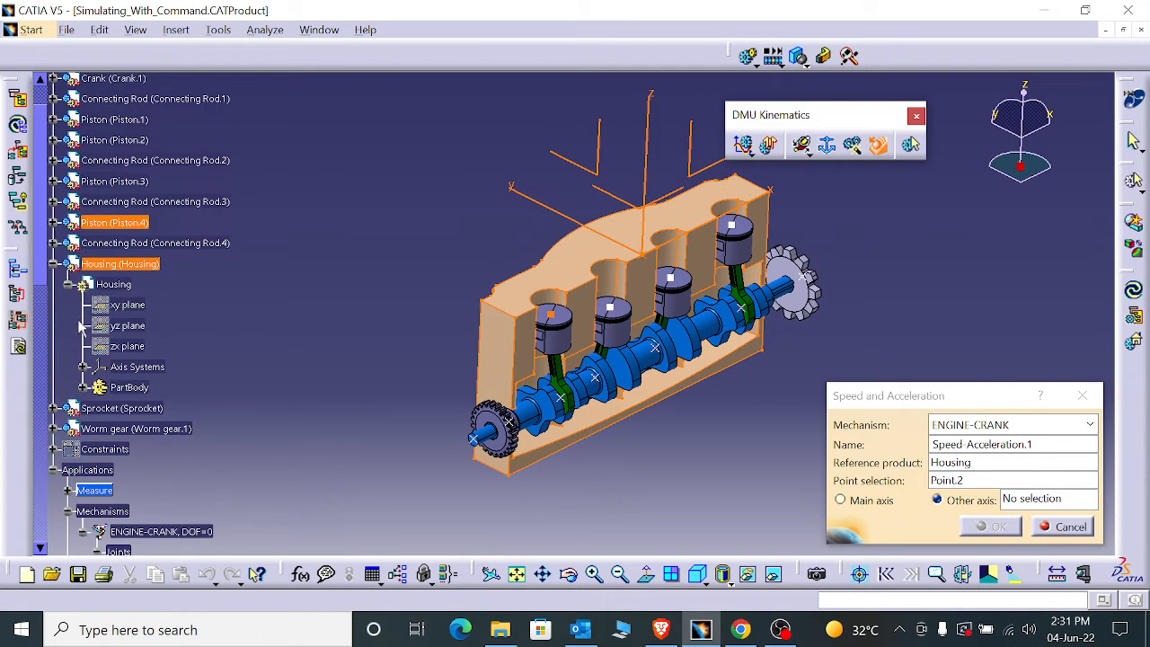
pyautogui.click(53, 270)
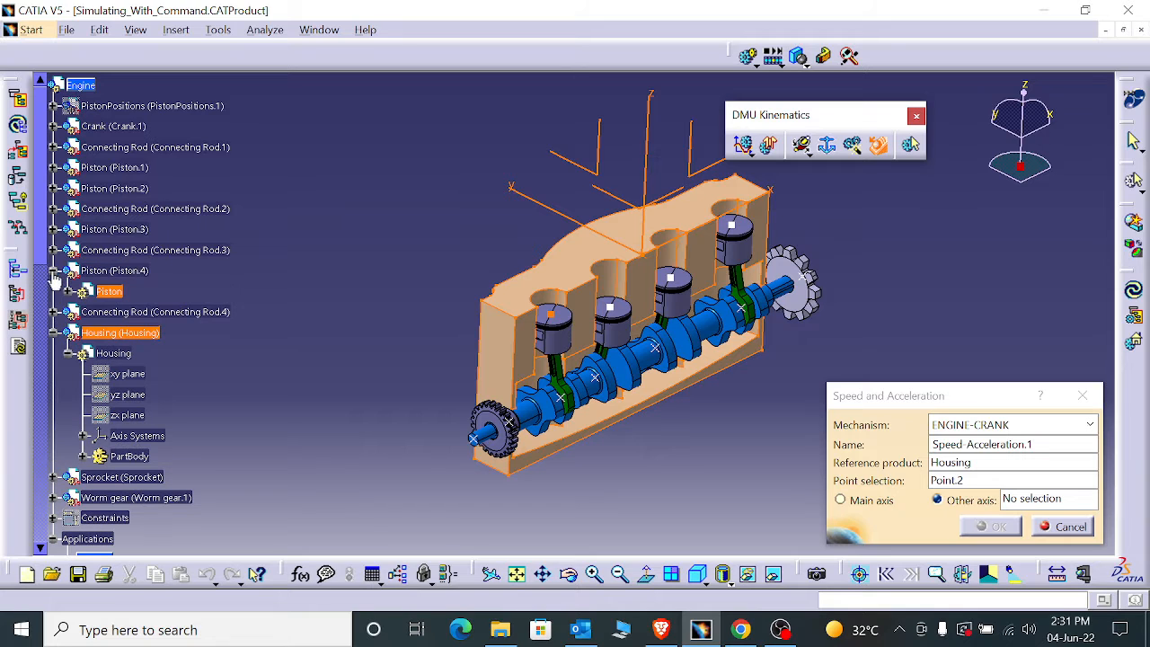
pyautogui.click(69, 291)
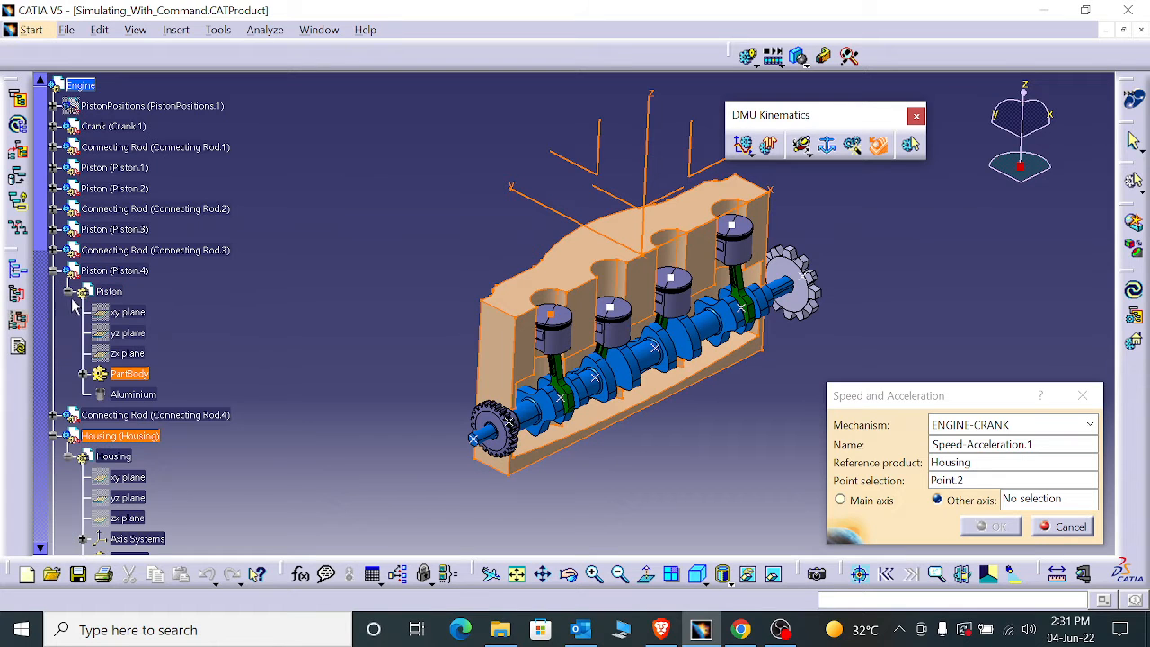
pyautogui.click(83, 374)
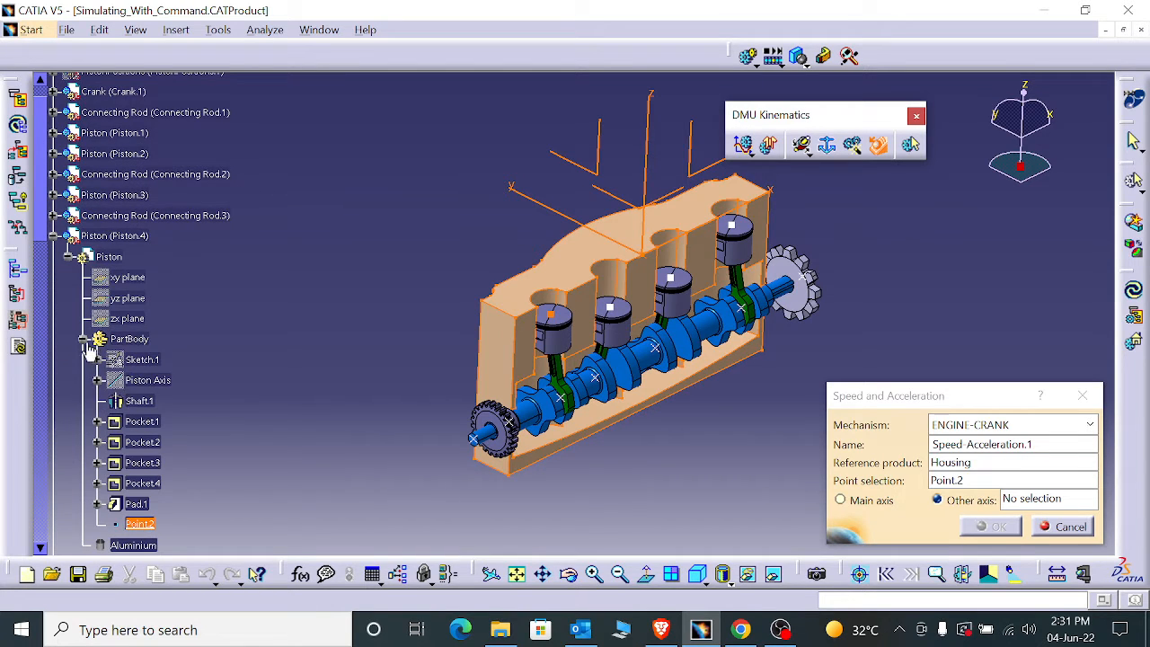
# - Assign Axis System.1 of the Housing as the other axis for the speed and acceleration results
pyautogui.scroll(-2, 117, 409)
pyautogui.scroll(-3, 130, 441)
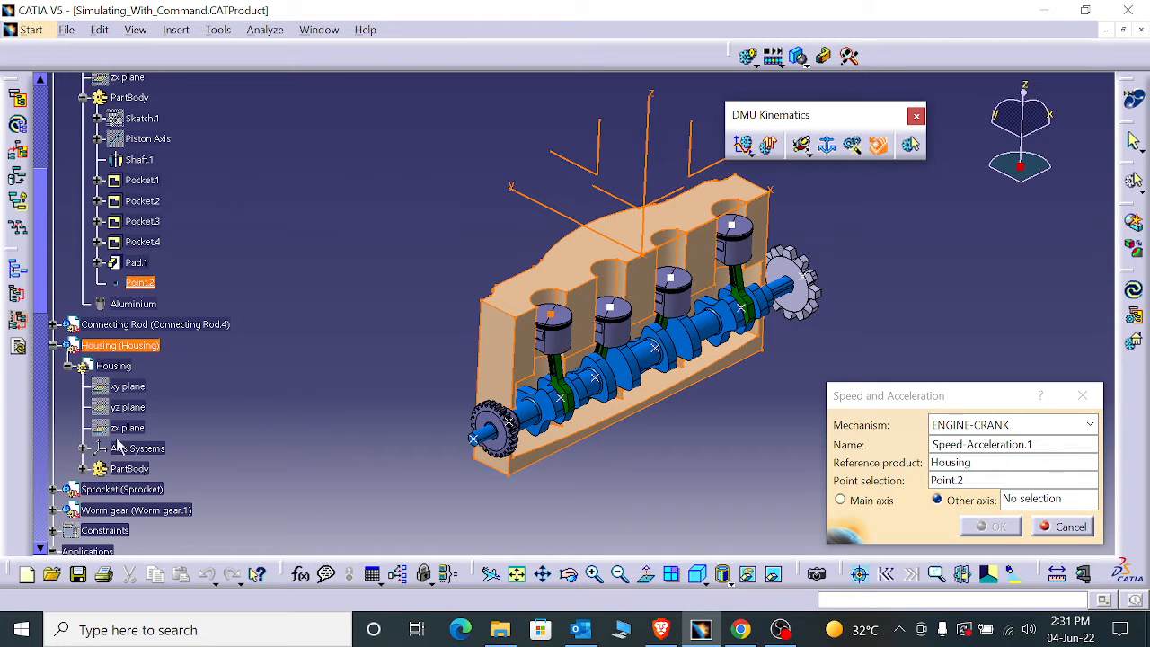
pyautogui.click(1006, 500)
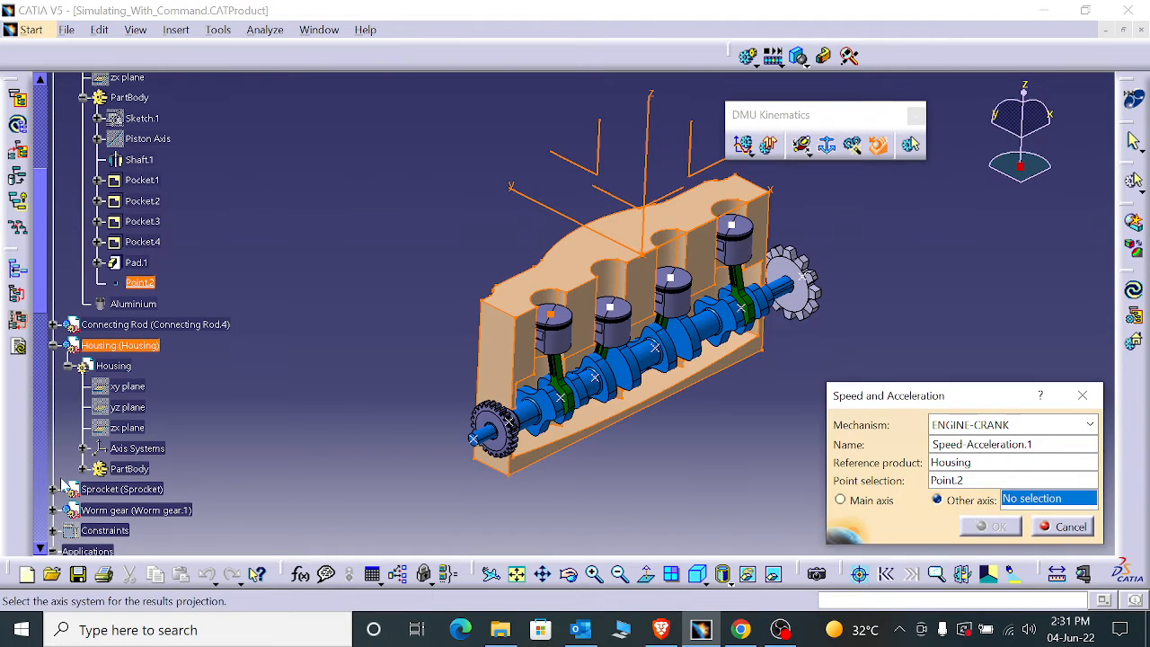
pyautogui.click(83, 448)
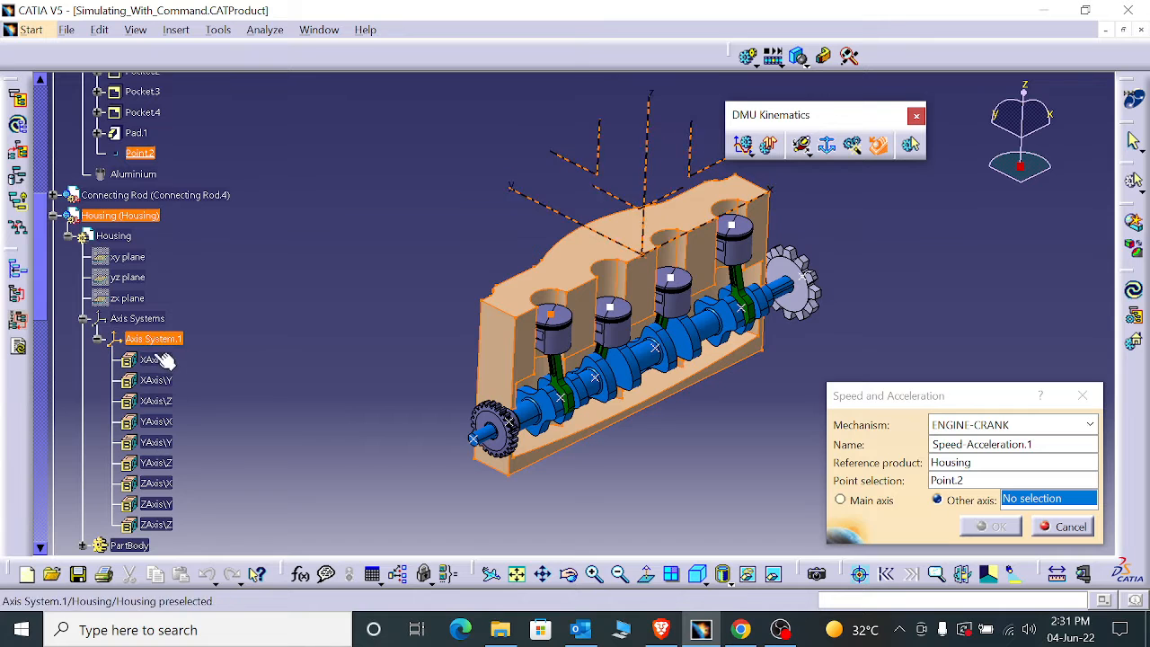
pyautogui.click(164, 341)
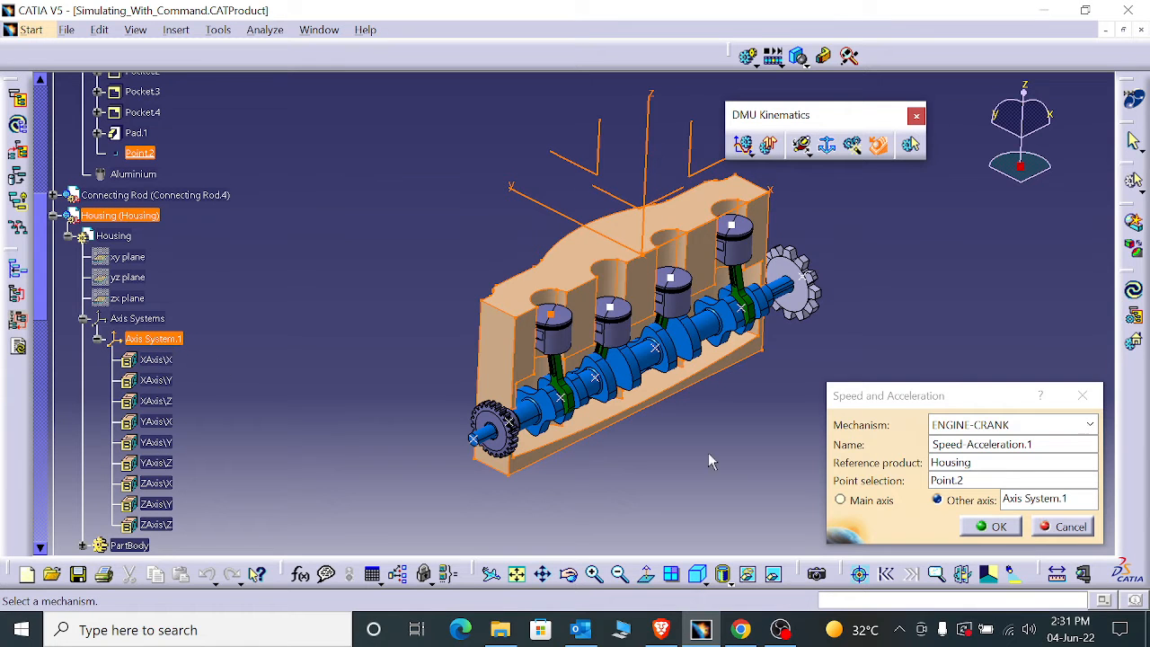
# - Confirm the Speed-Acceleration.1 definition and expand the mechanism's Speeds-Accelerations branch in the specification tree
pyautogui.click(996, 527)
pyautogui.scroll(-10, 200, 418)
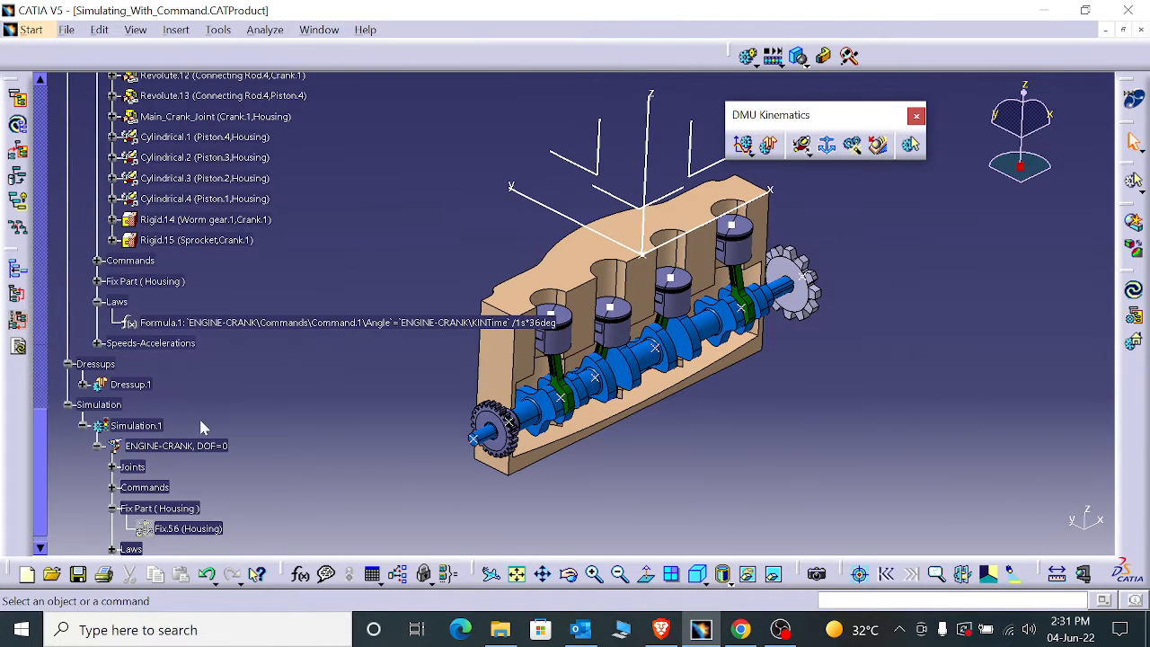
pyautogui.scroll(-5, 189, 413)
pyautogui.scroll(4, 157, 356)
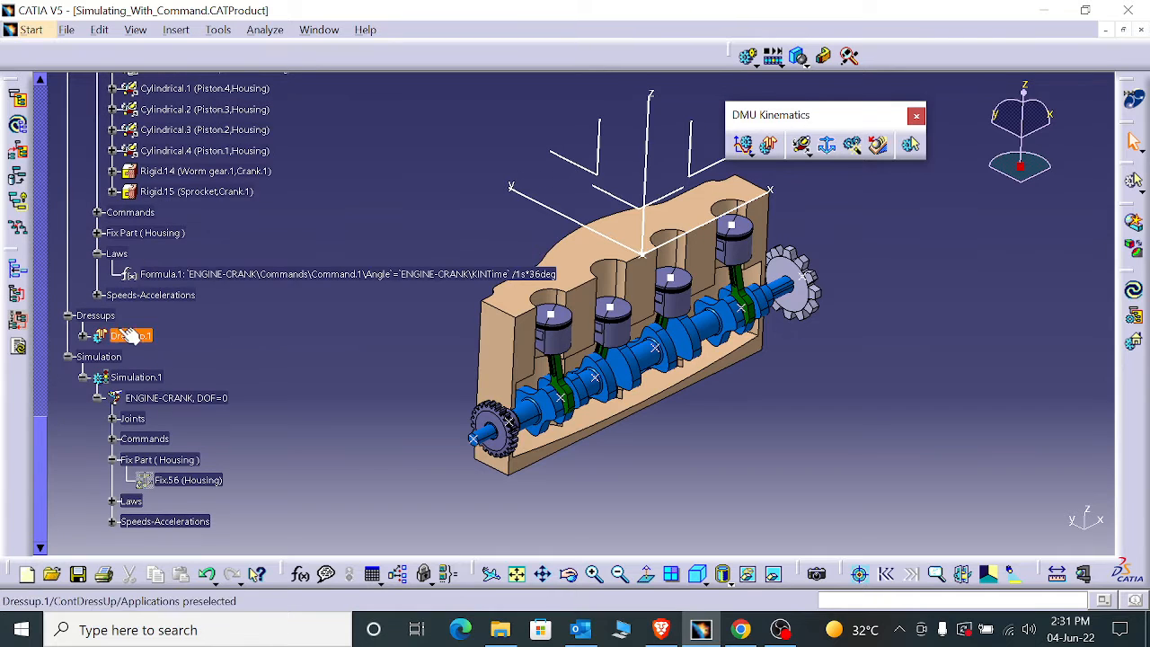
pyautogui.click(97, 295)
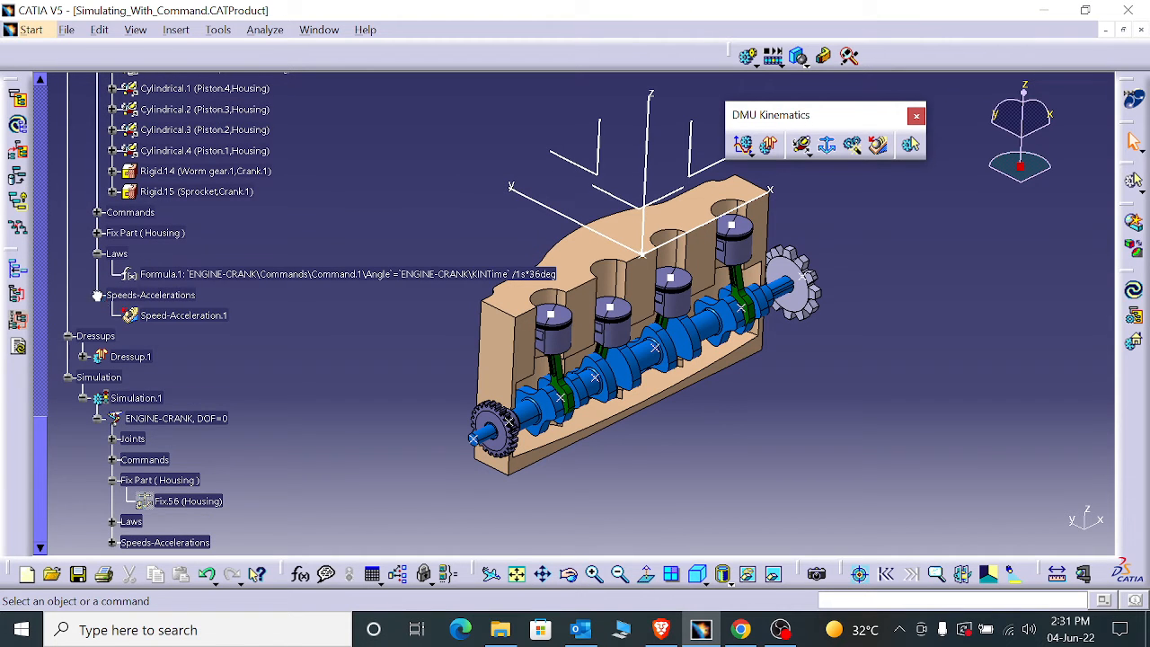
# - Open the law-driven kinematics simulation of ENGINE-CRANK and activate its sensors
pyautogui.doubleClick(193, 322)
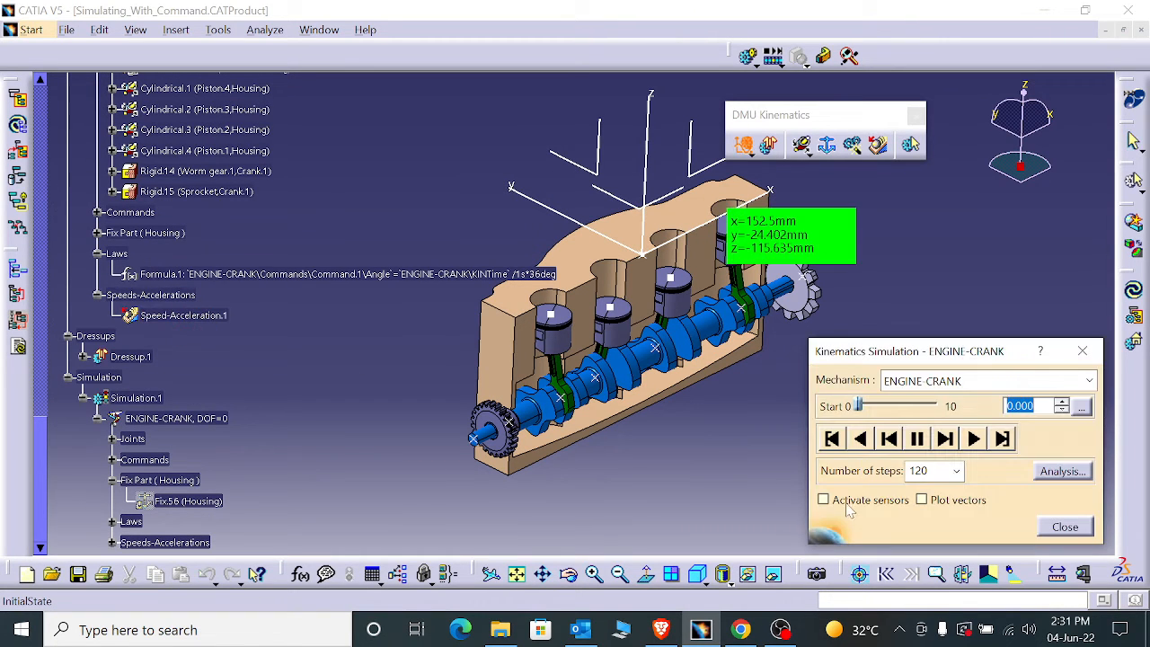
pyautogui.click(849, 505)
pyautogui.scroll(-10, 299, 258)
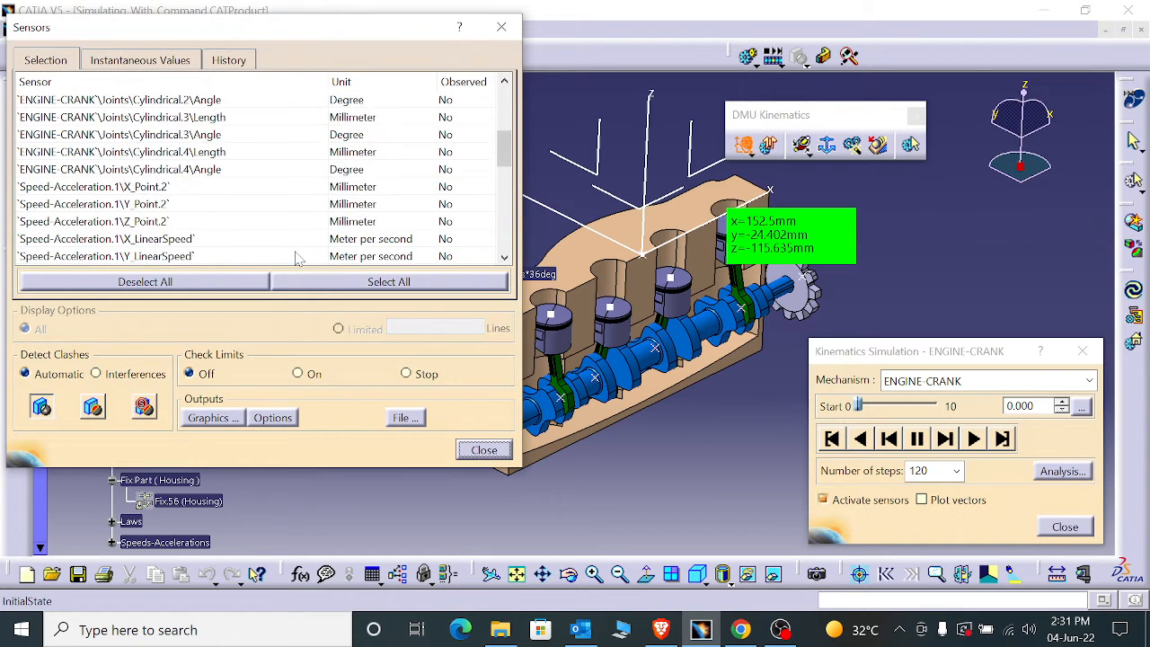
# - Examine the linear, angular and IRC sensors of Speed-Acceleration.1, switching observation of Z_Linear Acceleration on and back off
pyautogui.scroll(3, 196, 249)
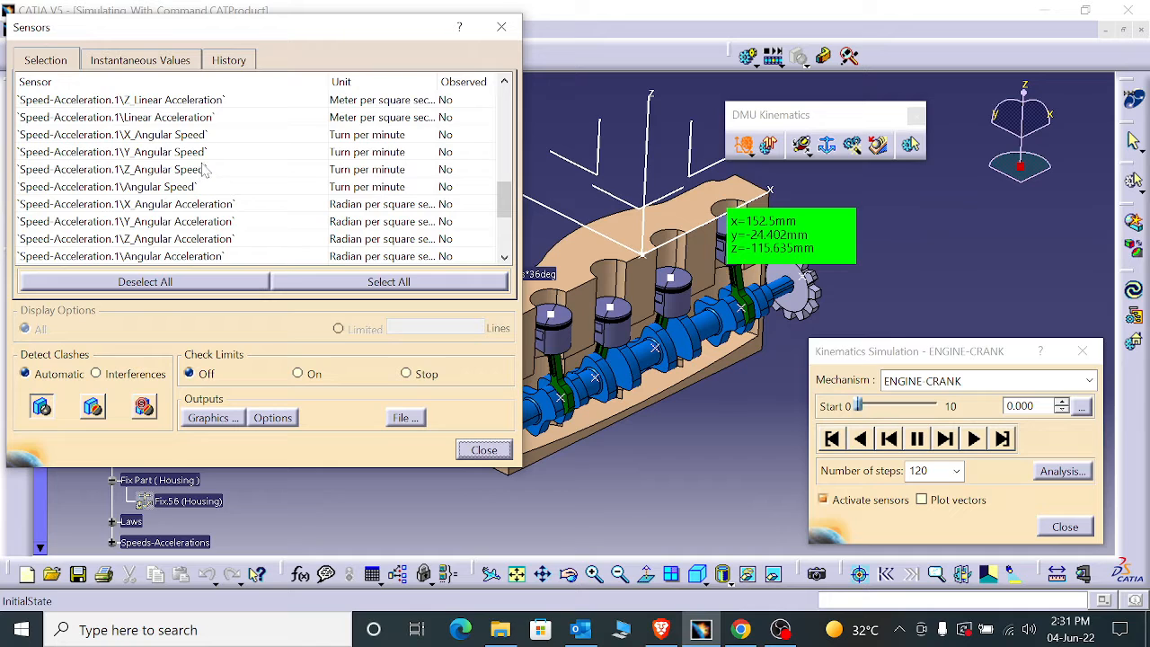
pyautogui.scroll(-2, 146, 209)
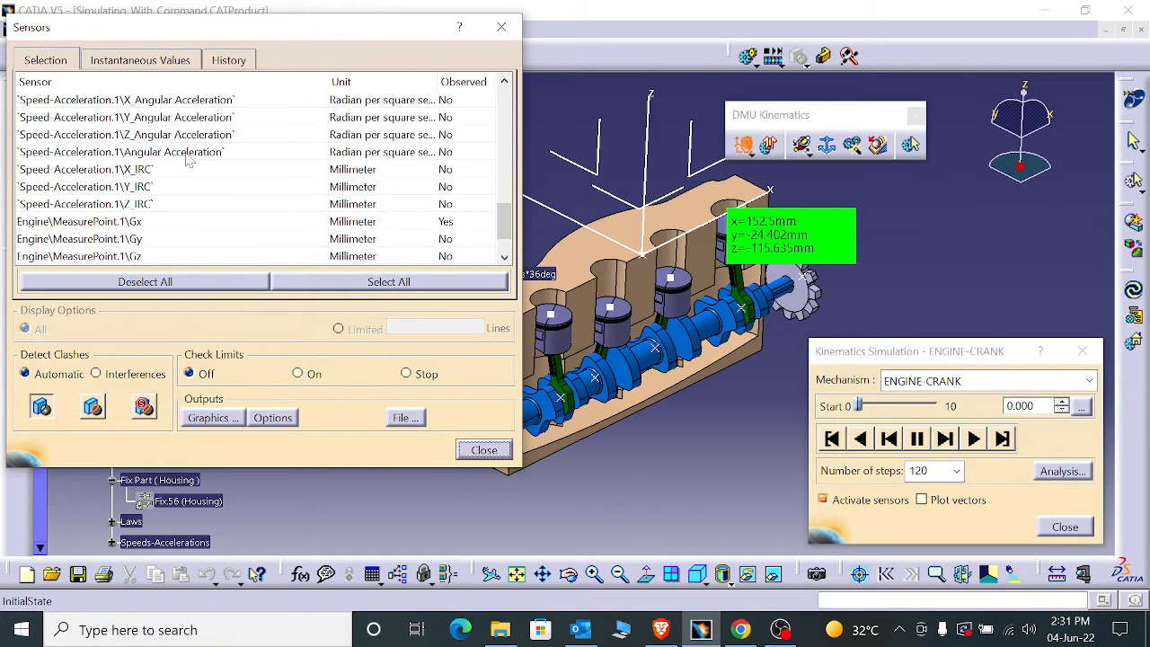
pyautogui.scroll(-1, 189, 160)
pyautogui.scroll(1, 171, 207)
pyautogui.scroll(2, 160, 227)
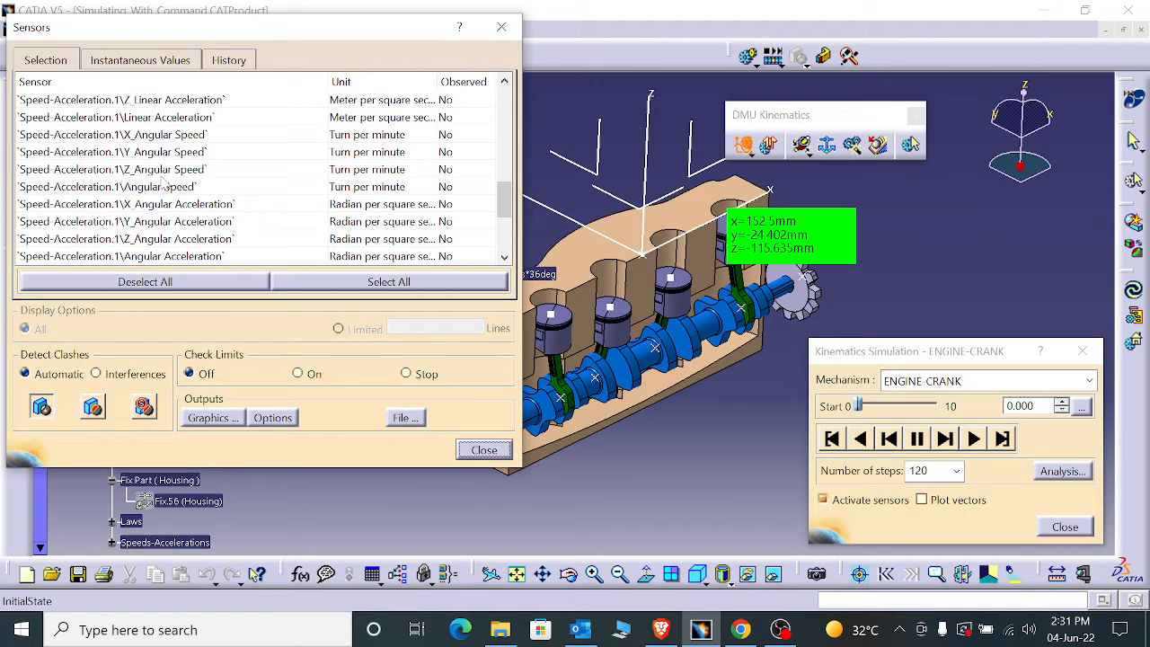
pyautogui.scroll(1, 163, 182)
pyautogui.scroll(-1, 164, 182)
pyautogui.scroll(-1, 180, 227)
pyautogui.scroll(2, 158, 162)
pyautogui.click(113, 155)
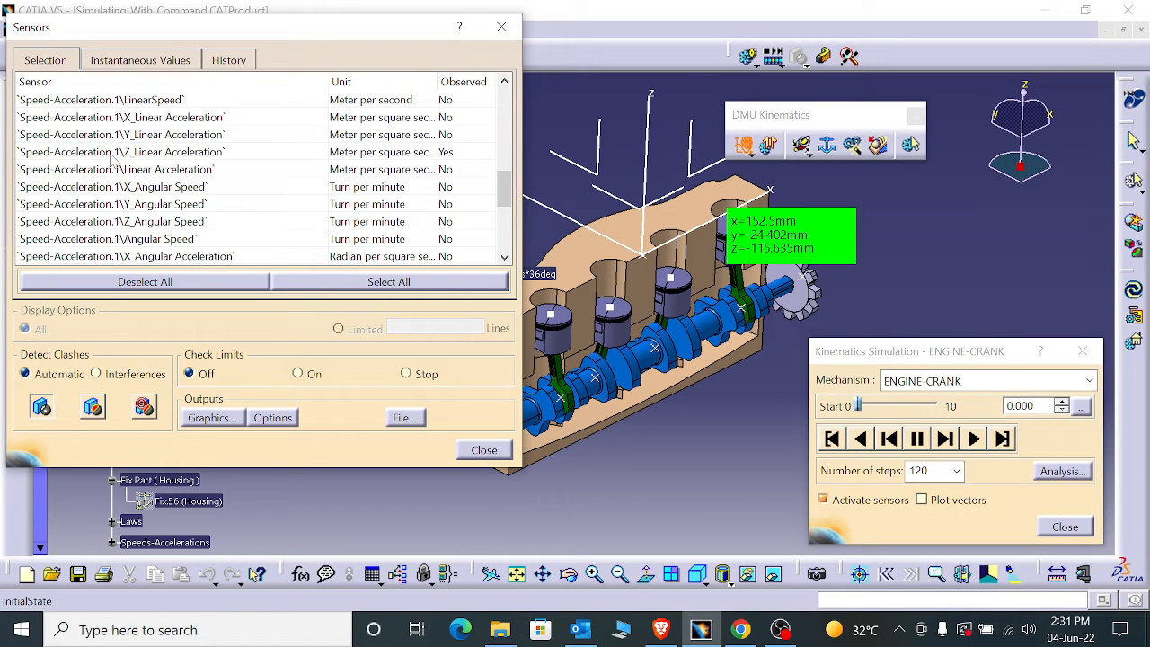
pyautogui.click(129, 156)
# - Review the full sensor list, from the joint angles and lengths to the Speed-Acceleration.1 and MeasurePoint entries
pyautogui.scroll(1, 140, 160)
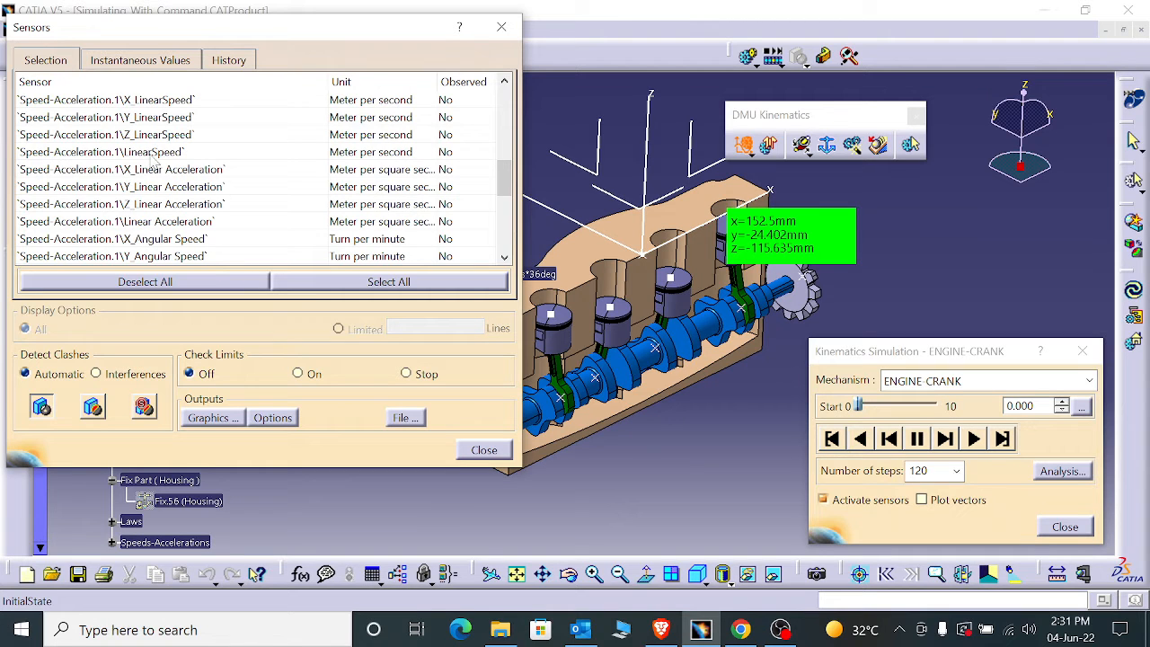
pyautogui.scroll(5, 155, 160)
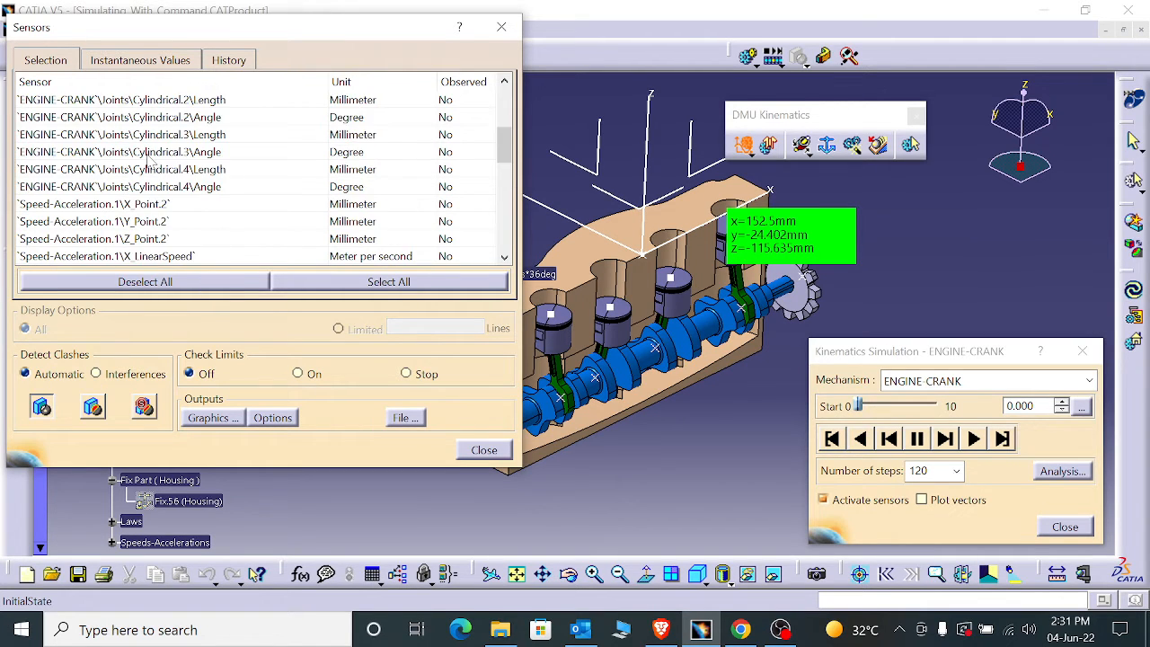
pyautogui.scroll(1, 153, 161)
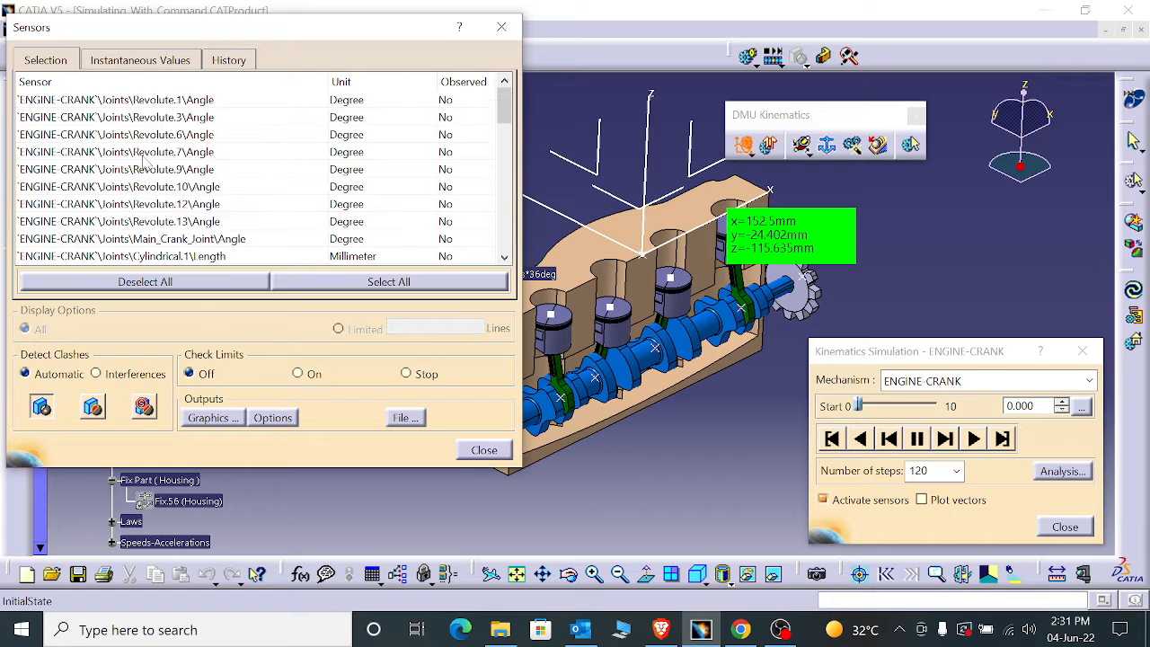
pyautogui.scroll(-8, 144, 160)
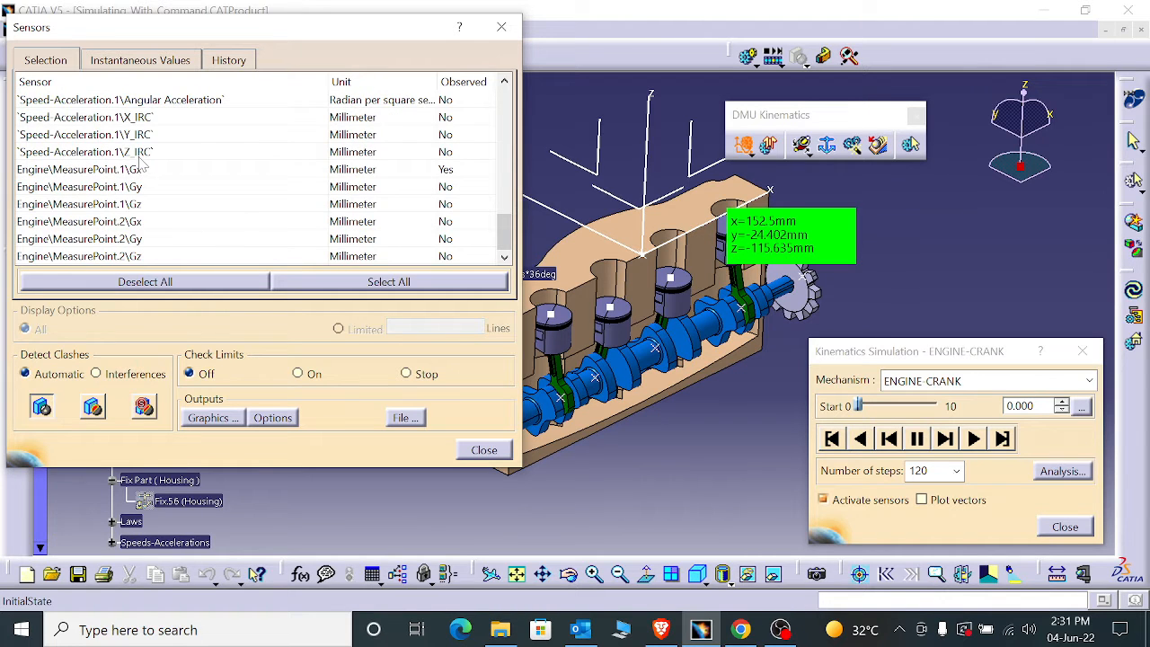
pyautogui.scroll(2, 141, 160)
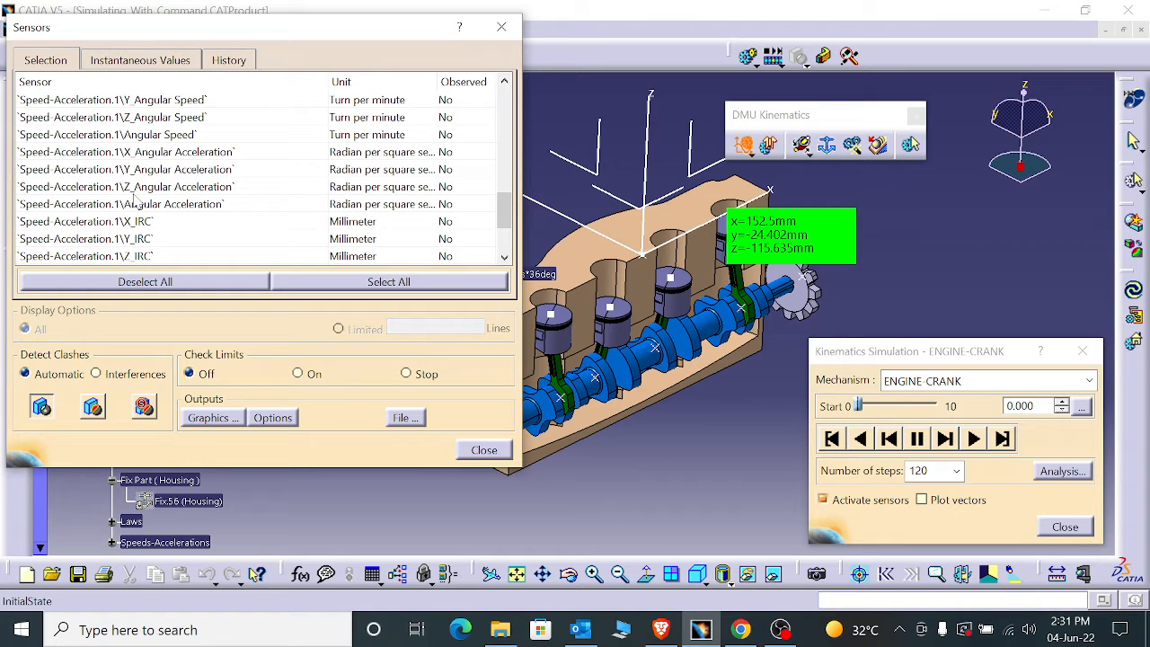
pyautogui.scroll(2, 135, 199)
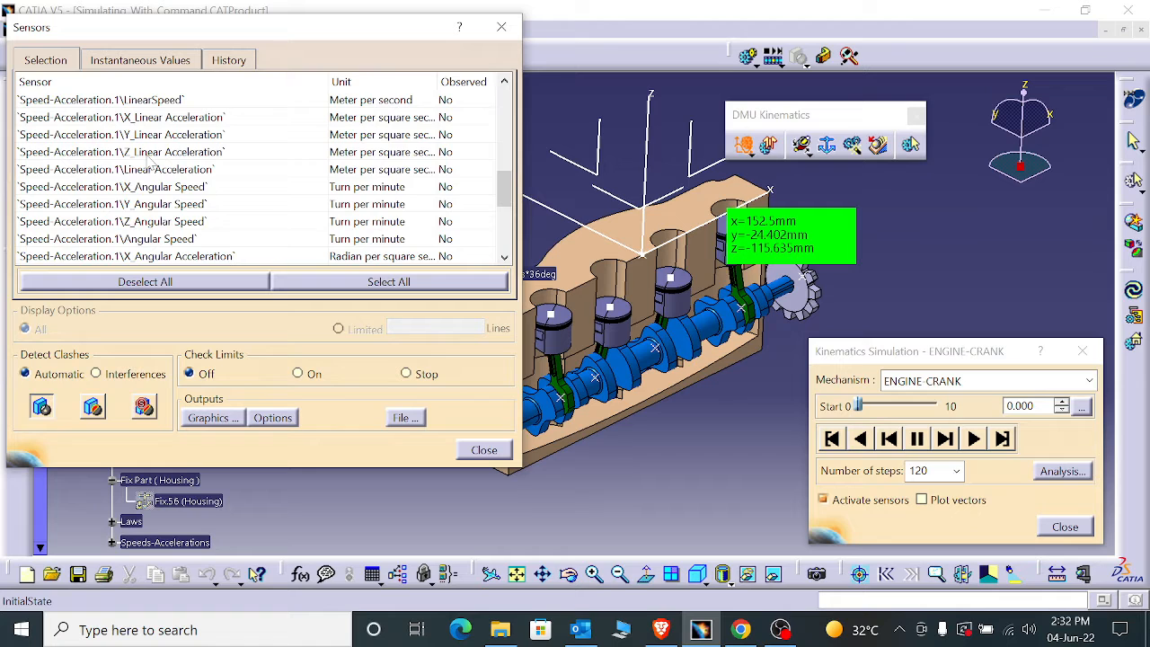
pyautogui.scroll(1, 151, 160)
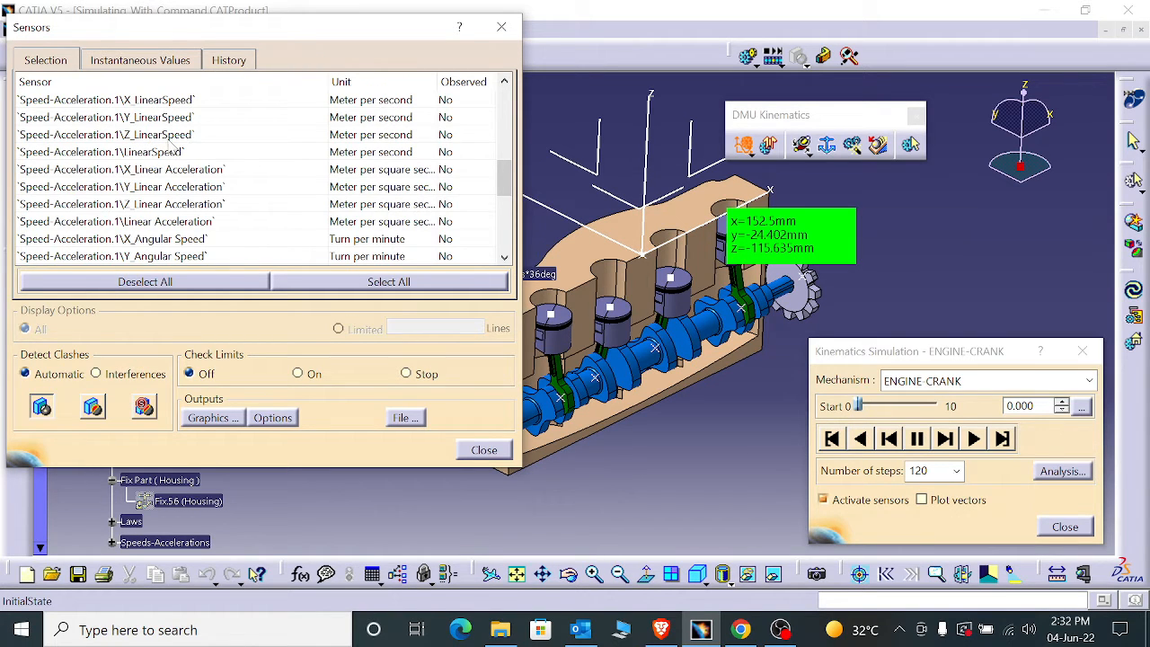
pyautogui.scroll(2, 170, 151)
pyautogui.scroll(1, 171, 151)
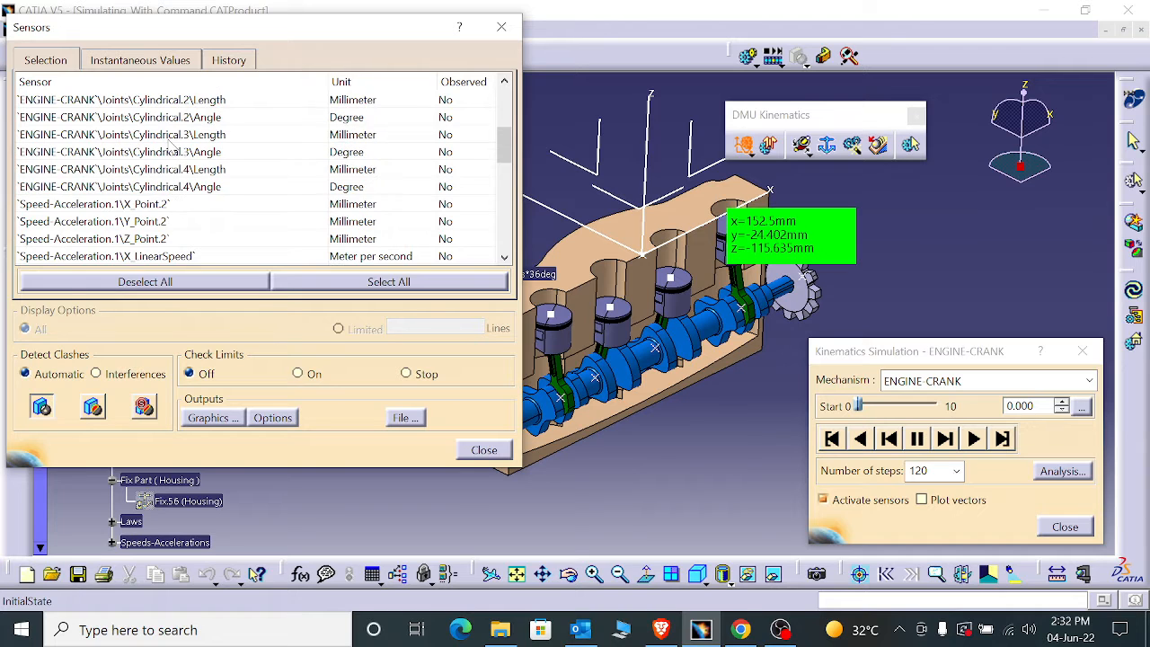
pyautogui.scroll(-2, 166, 150)
pyautogui.scroll(-1, 166, 150)
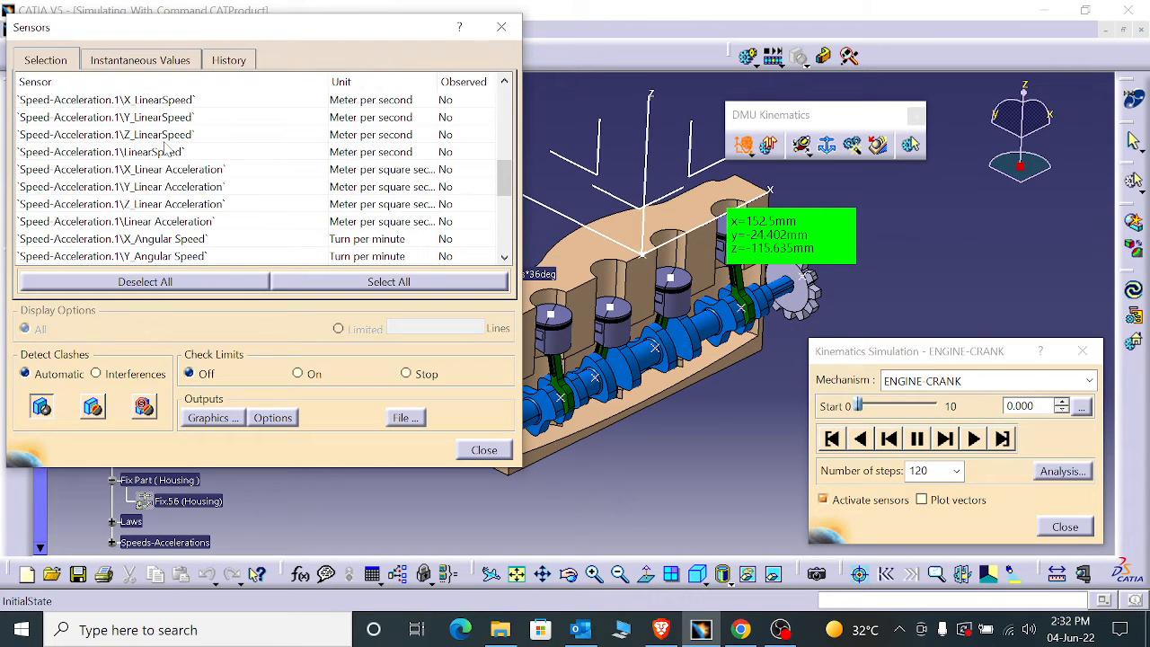
pyautogui.scroll(1, 166, 150)
pyautogui.scroll(1, 165, 149)
# - Set the Z_LinearSpeed sensor of Speed-Acceleration.1 as observed and play the simulation forward
pyautogui.scroll(-1, 164, 150)
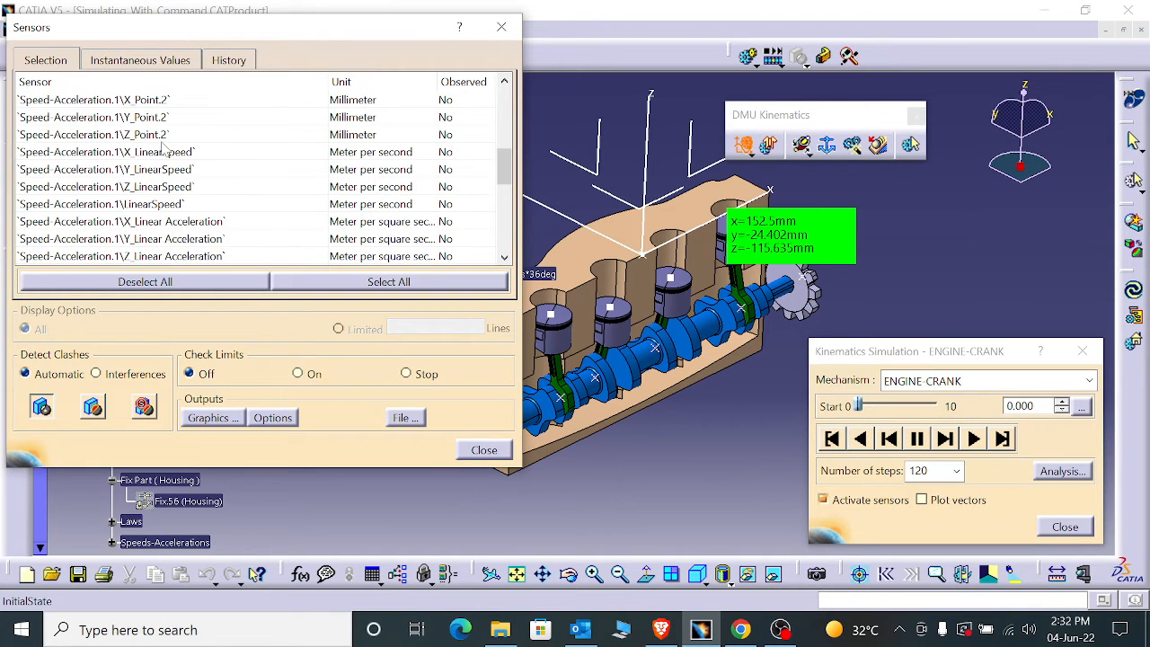
pyautogui.click(166, 155)
pyautogui.click(973, 439)
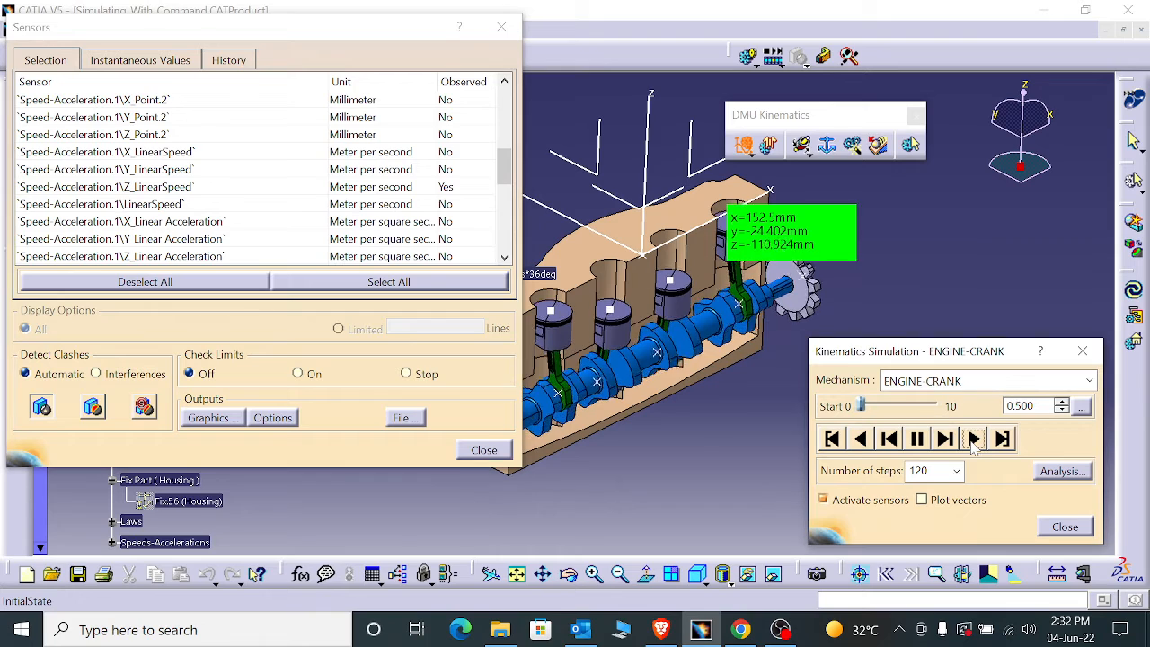
# - Clear the sensor history while the simulation runs and view the graph of the observed sensors over time
pyautogui.click(220, 60)
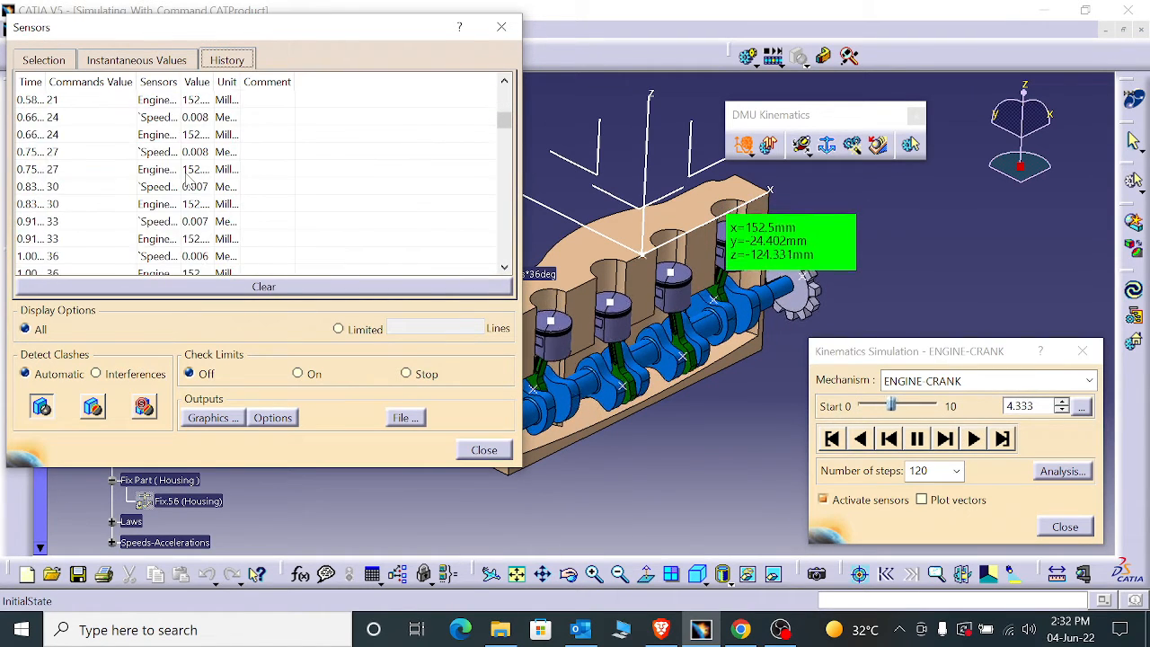
pyautogui.click(398, 288)
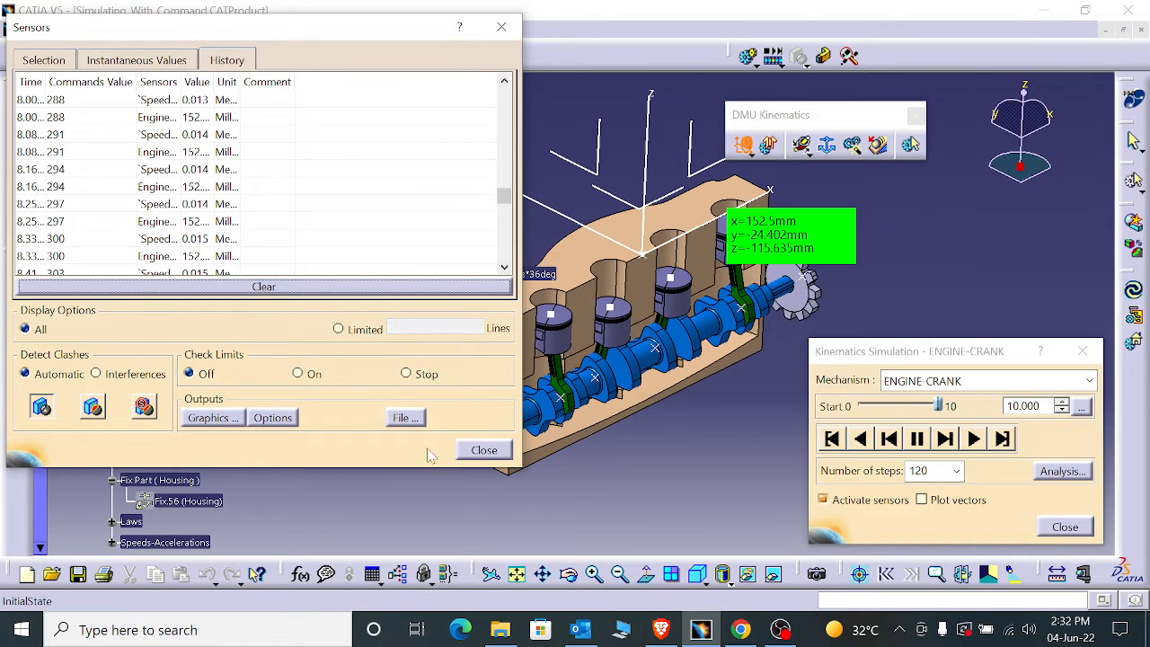
pyautogui.click(209, 418)
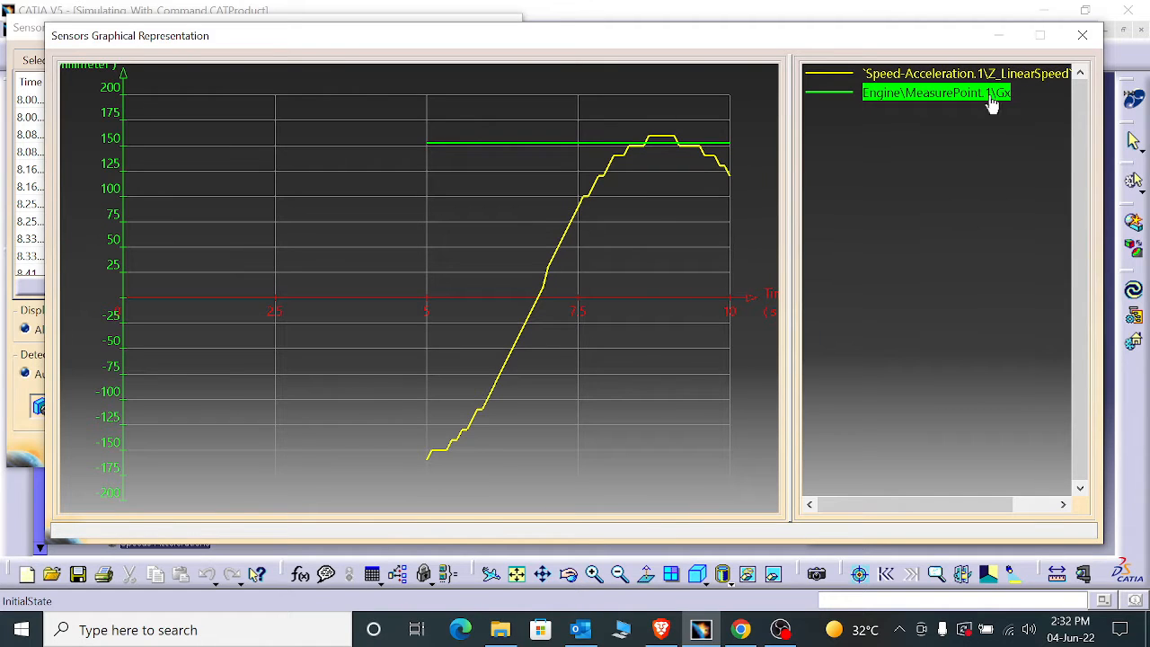
pyautogui.click(1074, 40)
pyautogui.click(476, 450)
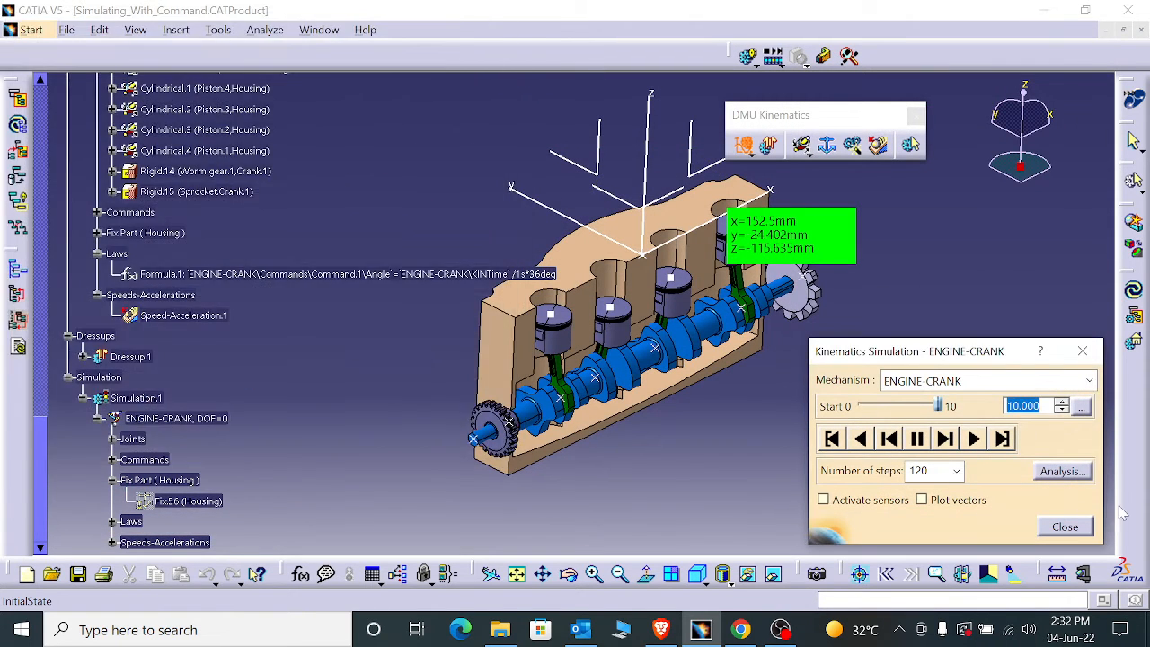
pyautogui.click(1065, 527)
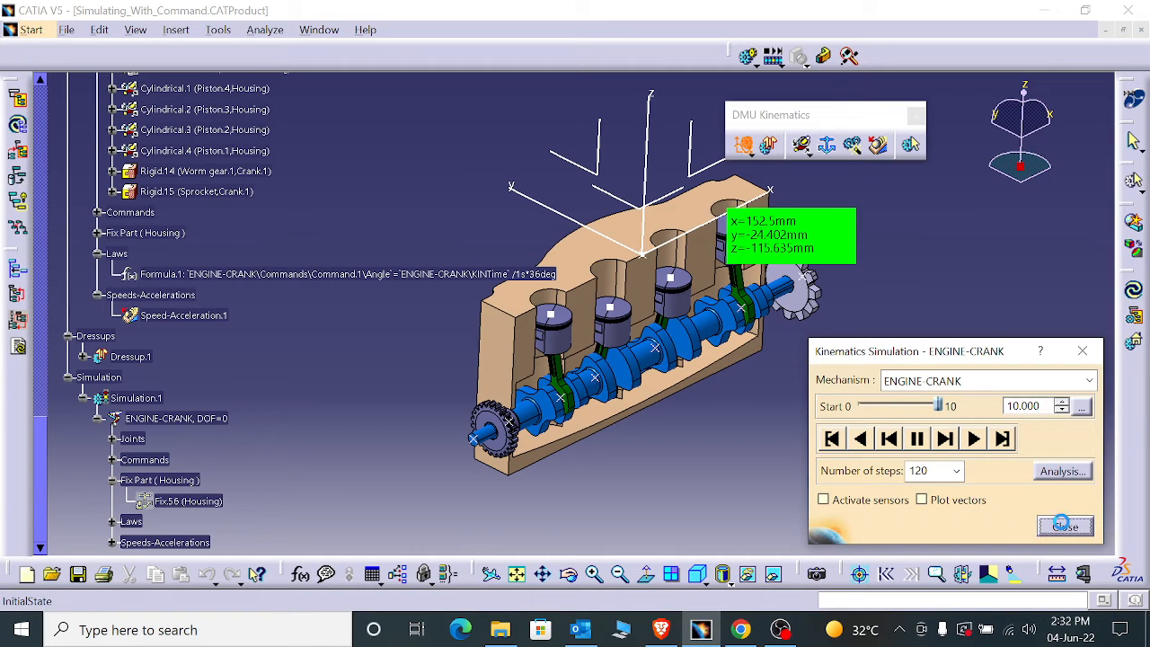
# - Try to create kinematic joints with Assembly Constraints Conversion
pyautogui.scroll(-3, 67, 386)
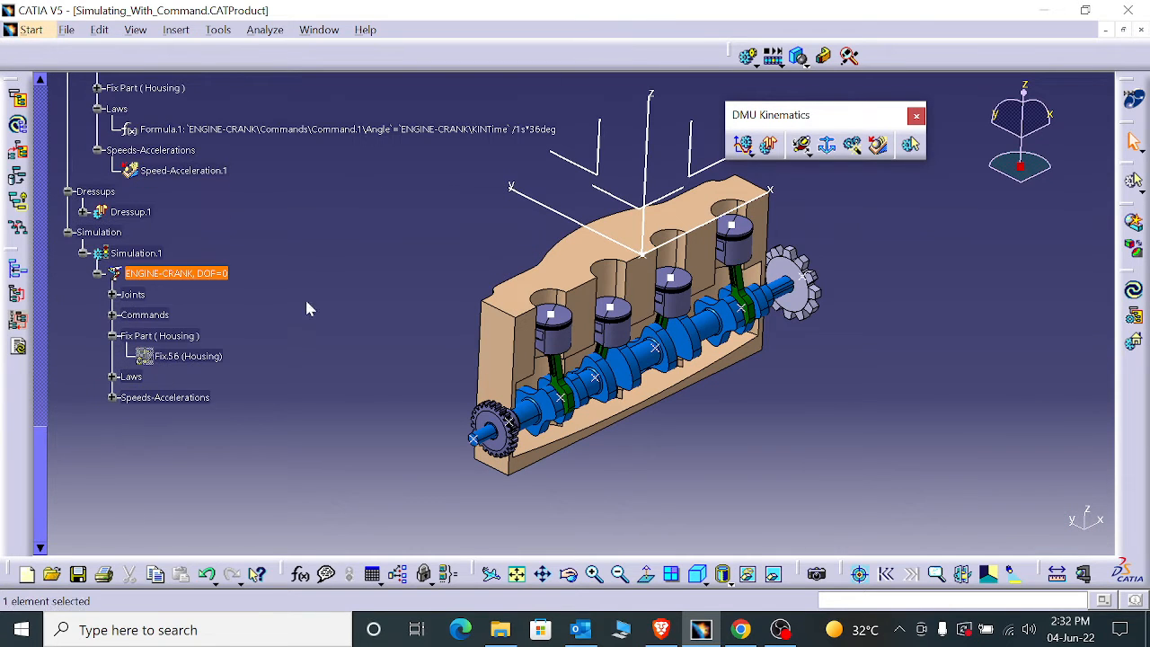
pyautogui.click(857, 150)
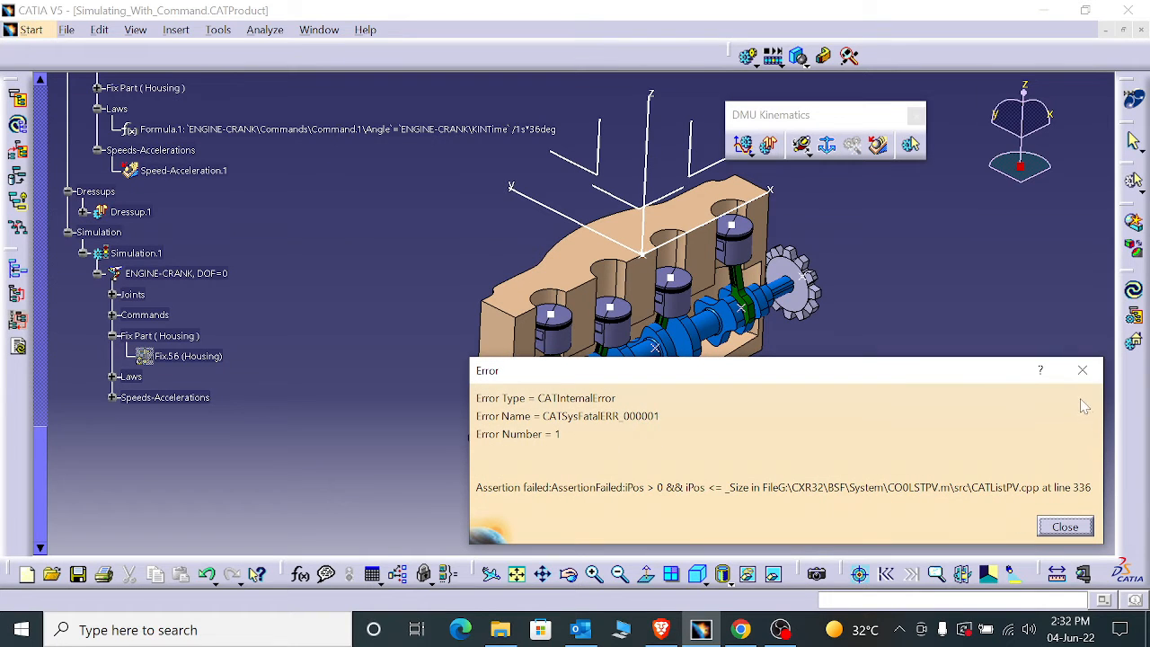
pyautogui.click(1083, 370)
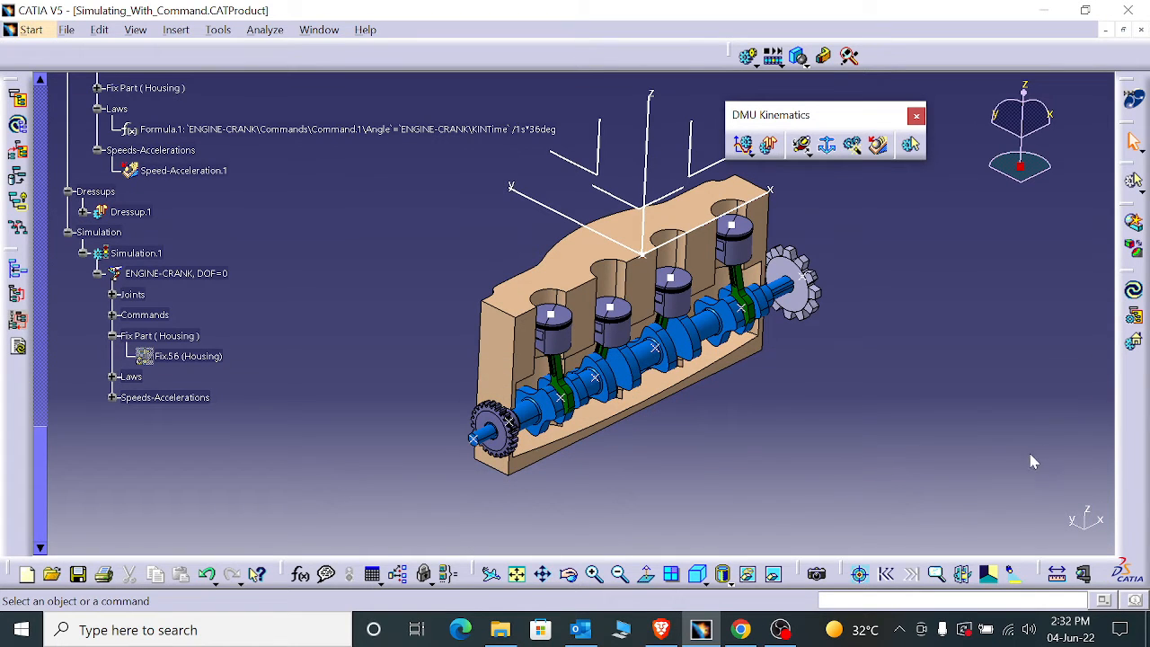
pyautogui.click(852, 145)
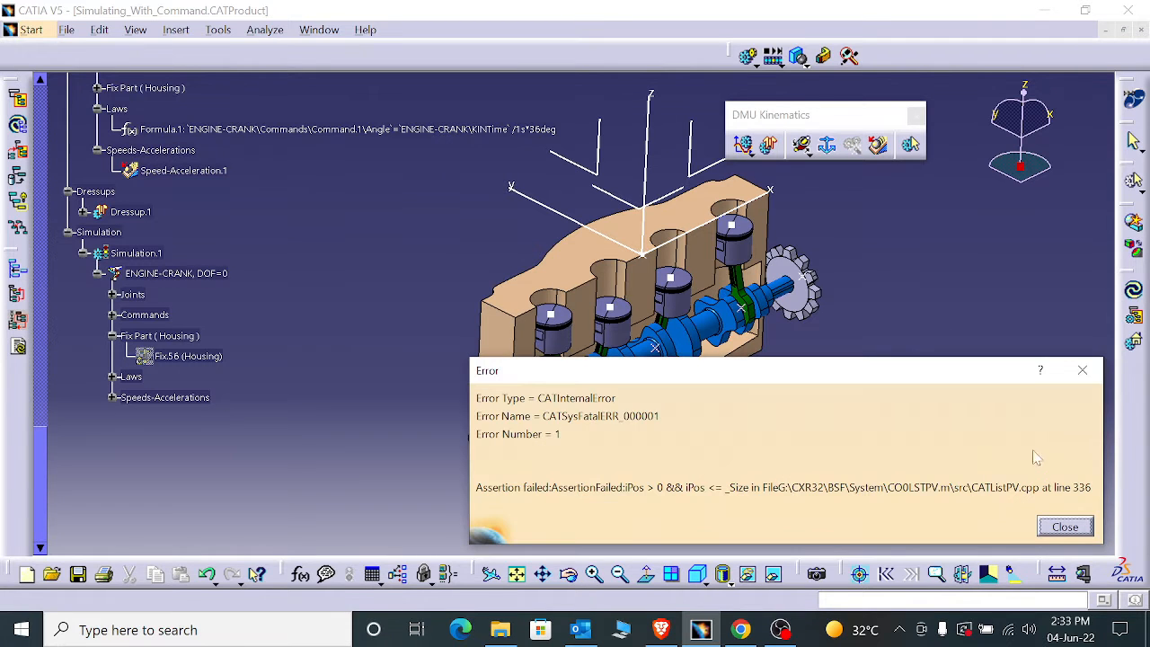
pyautogui.click(1065, 527)
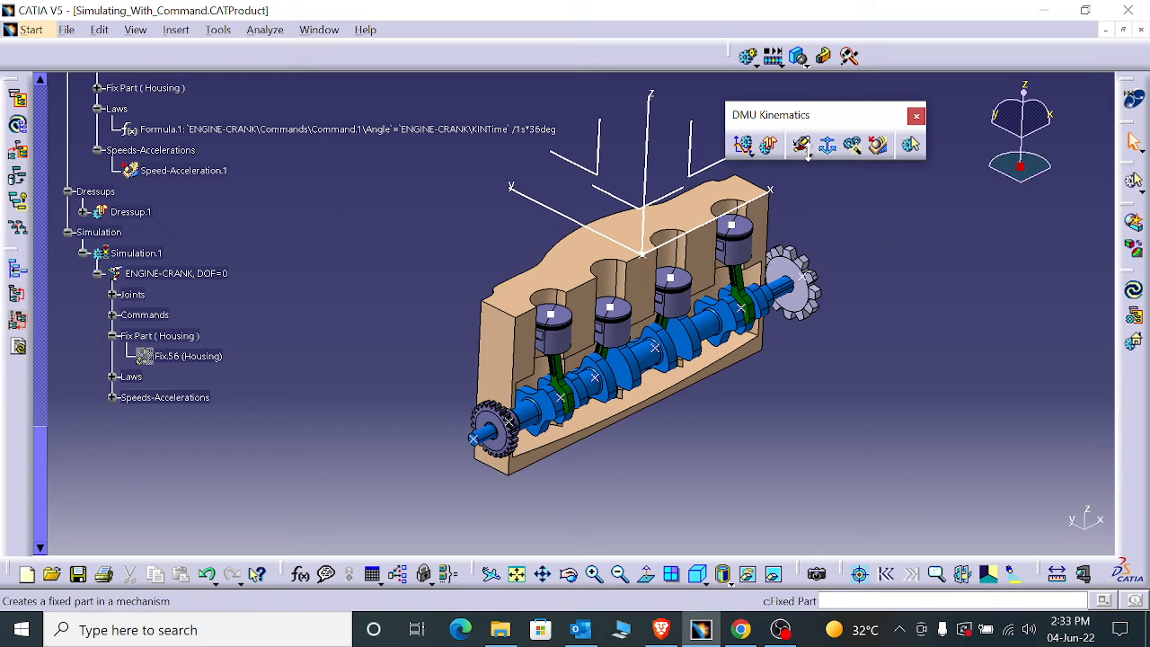
# - Look through the ENGINE-CRANK joints and laws in the specification tree, selecting Revolute.1 between Connecting Rod.1 and the crank
pyautogui.scroll(6, 81, 359)
pyautogui.scroll(3, 90, 370)
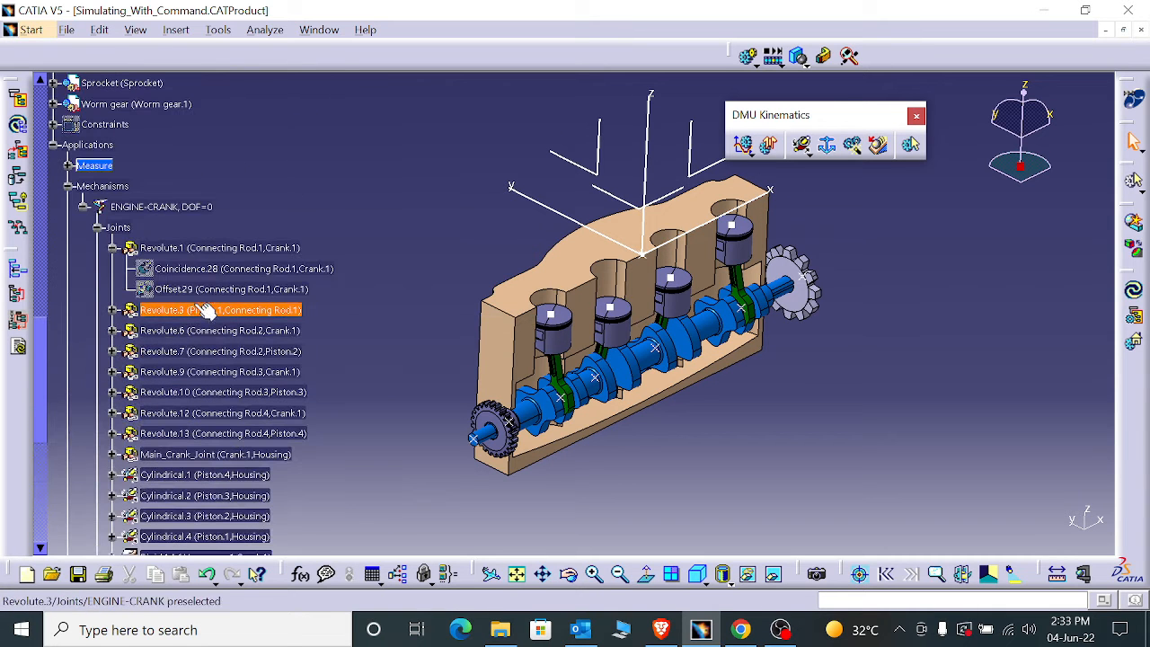
pyautogui.click(220, 247)
pyautogui.scroll(-5, 233, 440)
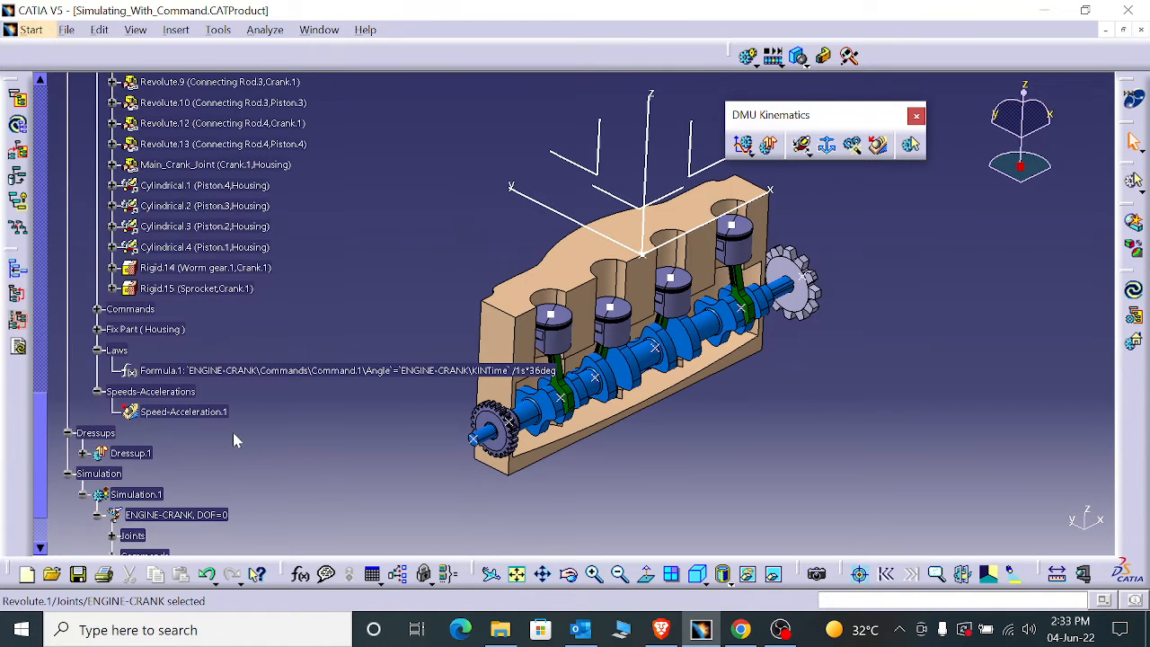
# - Review the available sensors in the ENGINE-CRANK kinematics simulation
pyautogui.click(743, 145)
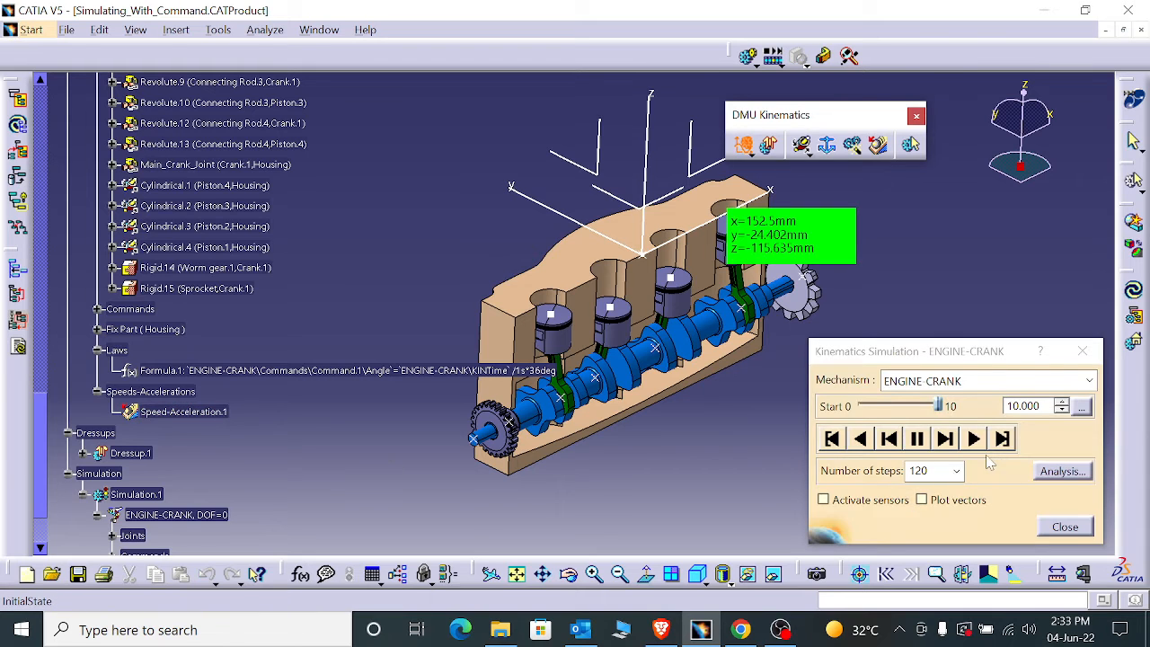
pyautogui.click(824, 500)
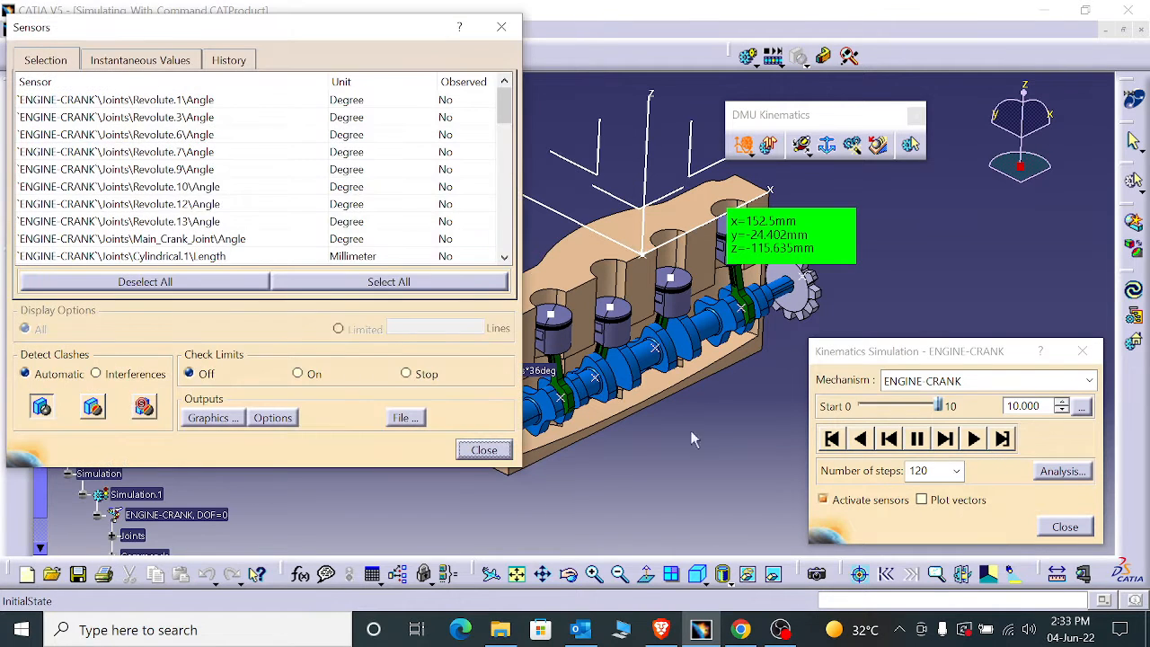
pyautogui.scroll(-8, 377, 241)
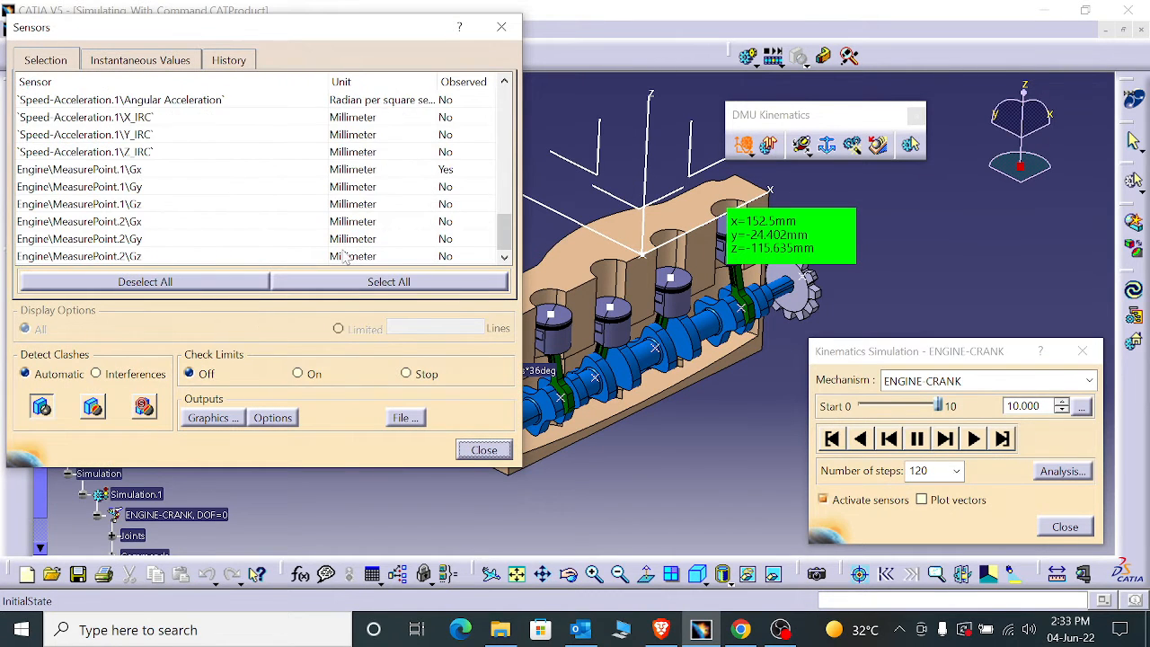
pyautogui.click(483, 451)
pyautogui.click(1066, 528)
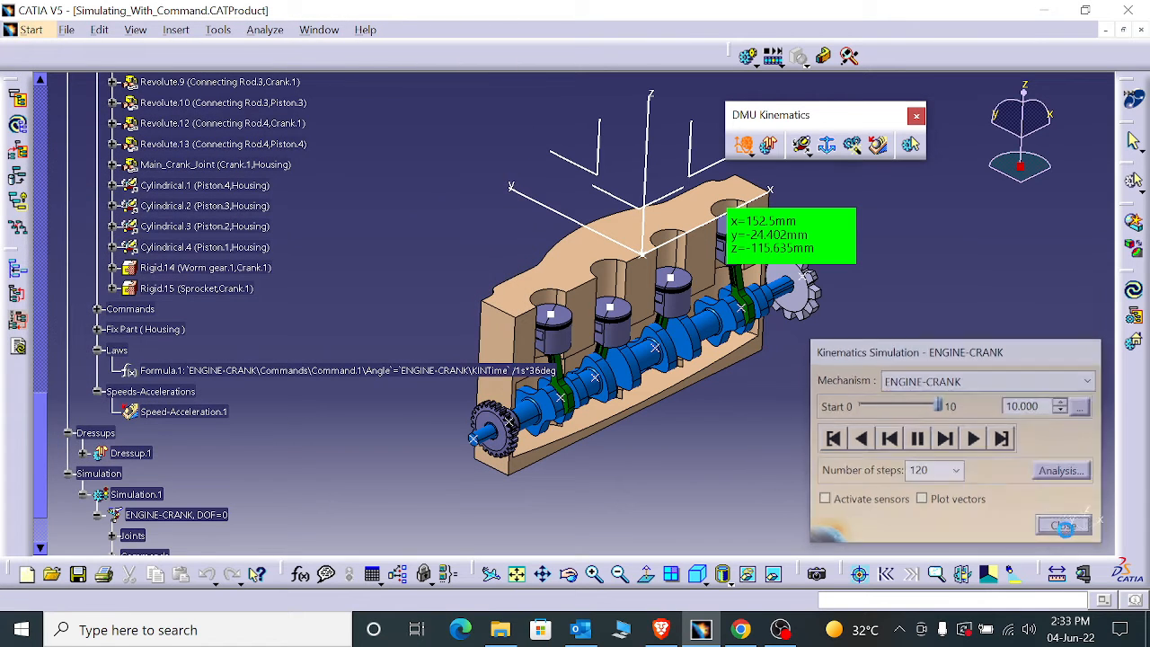
# - Try to start Assembly Constraints Conversion on the engine product
pyautogui.click(853, 150)
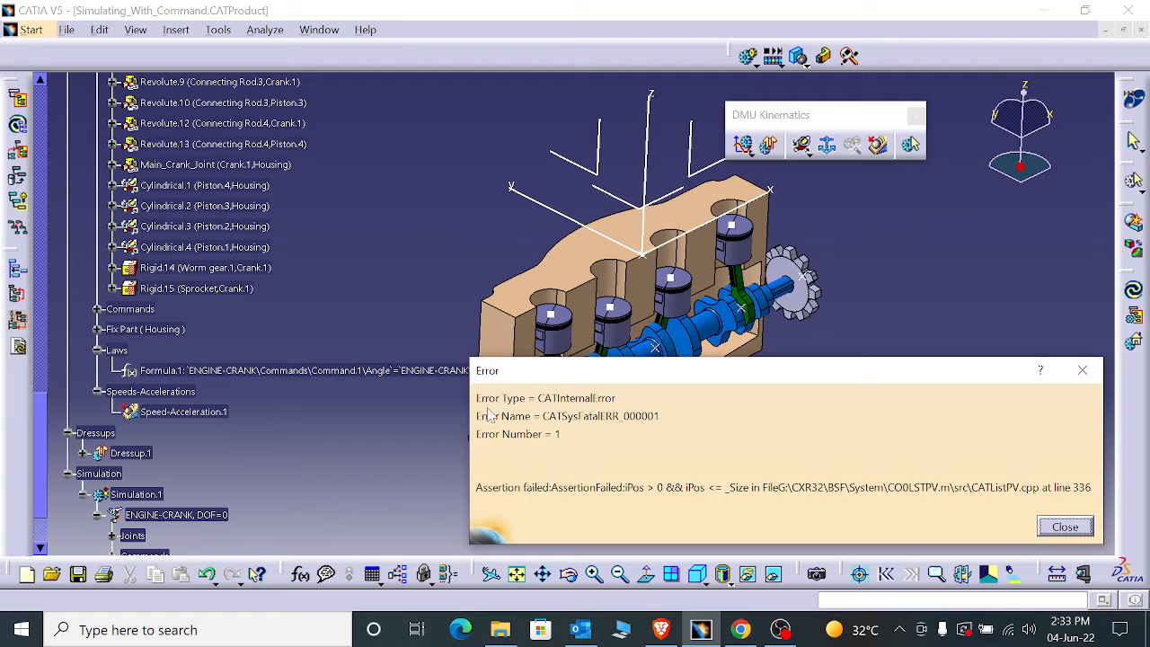
pyautogui.click(1050, 532)
# - Open the Assembly constraint conversion product from the Assembly constrain conversion folder in TRAINING
pyautogui.click(65, 30)
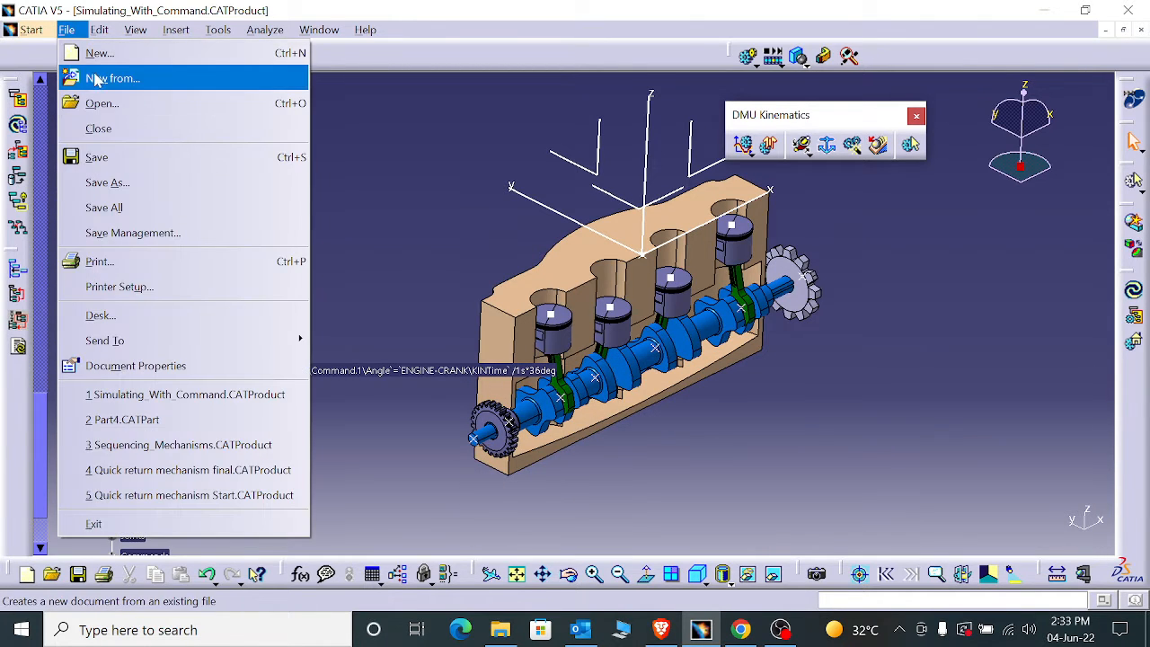
pyautogui.click(86, 75)
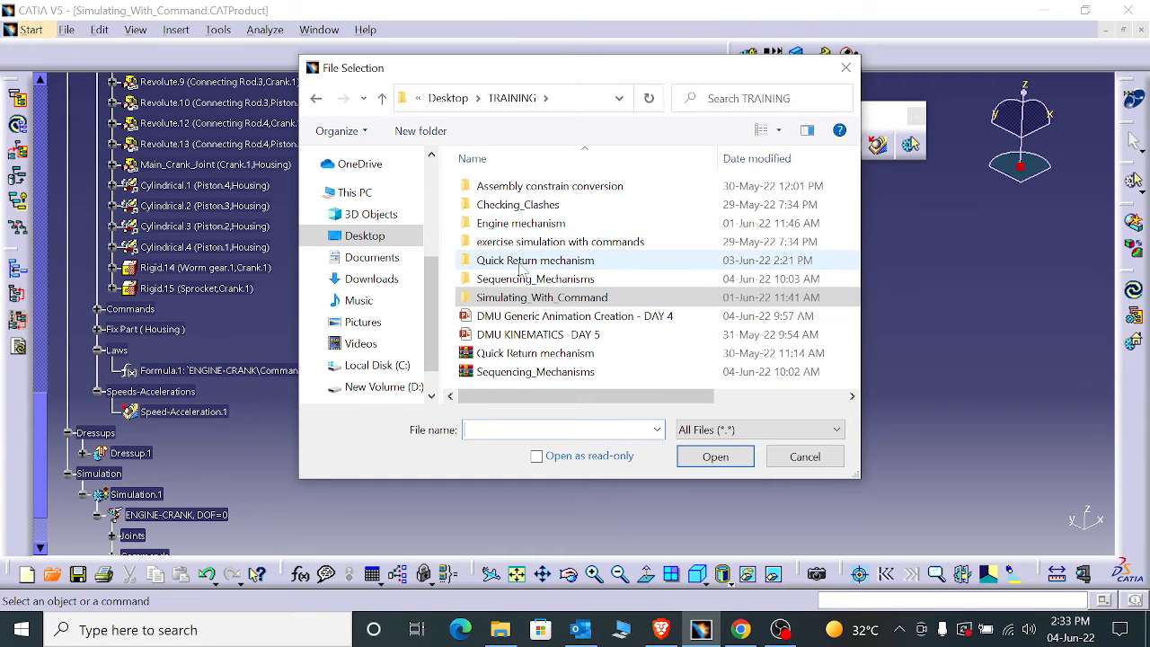
pyautogui.doubleClick(539, 187)
pyautogui.click(539, 186)
pyautogui.doubleClick(554, 186)
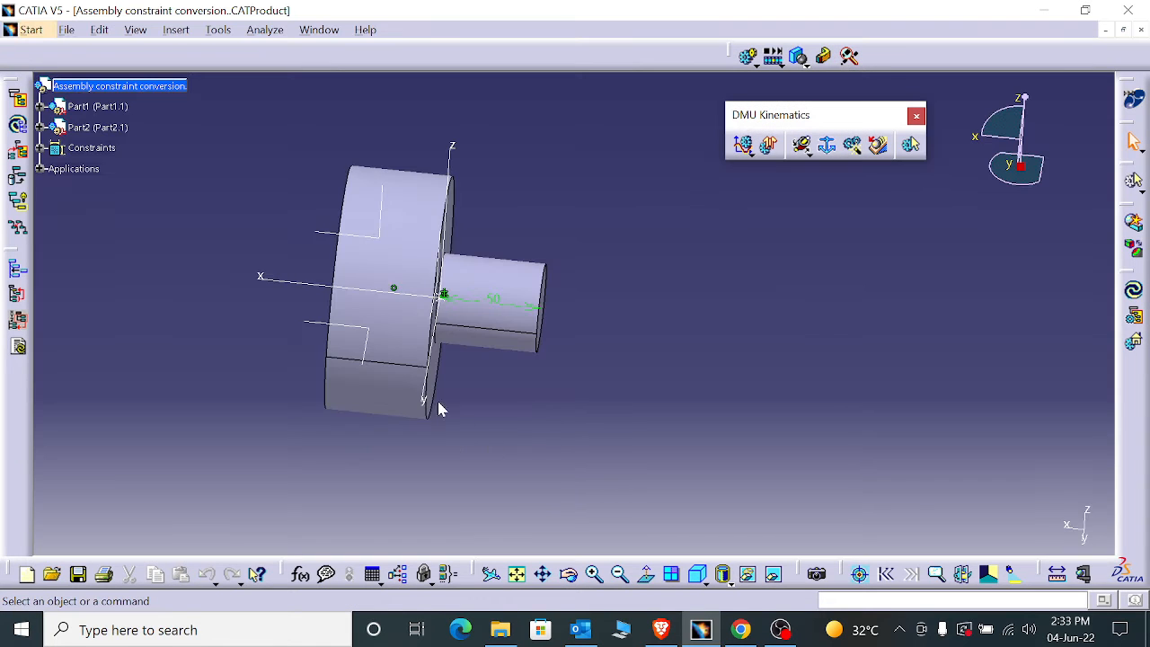
# - Expand Mechanism.1 in the specification tree and examine its joints
pyautogui.click(40, 169)
pyautogui.click(54, 189)
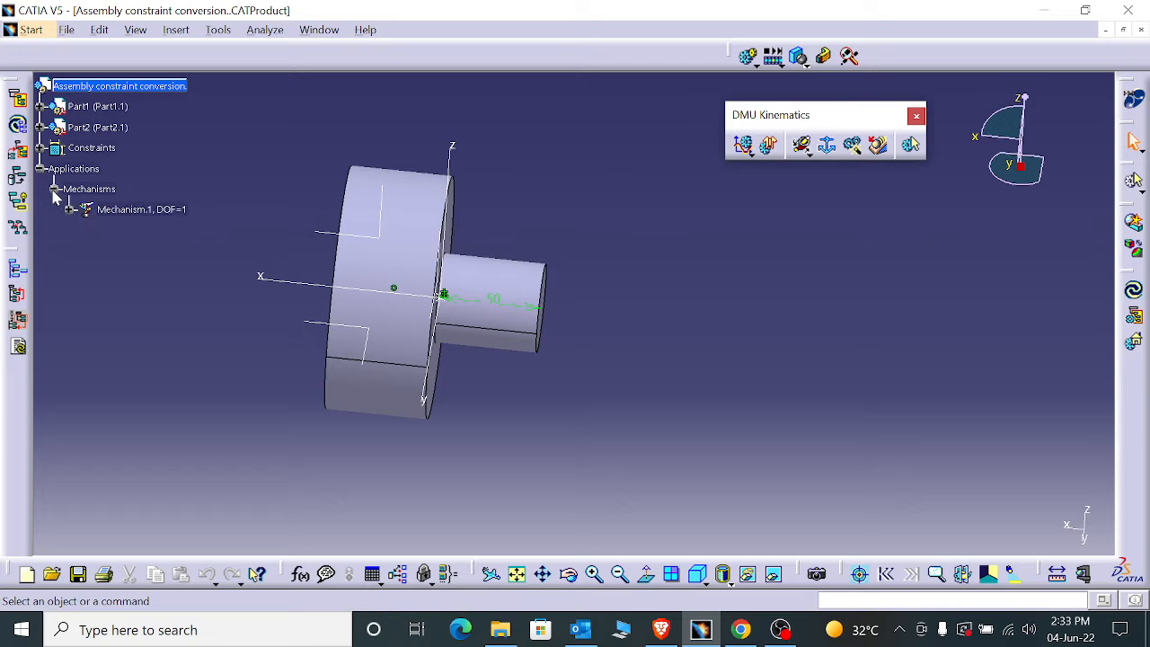
pyautogui.click(70, 209)
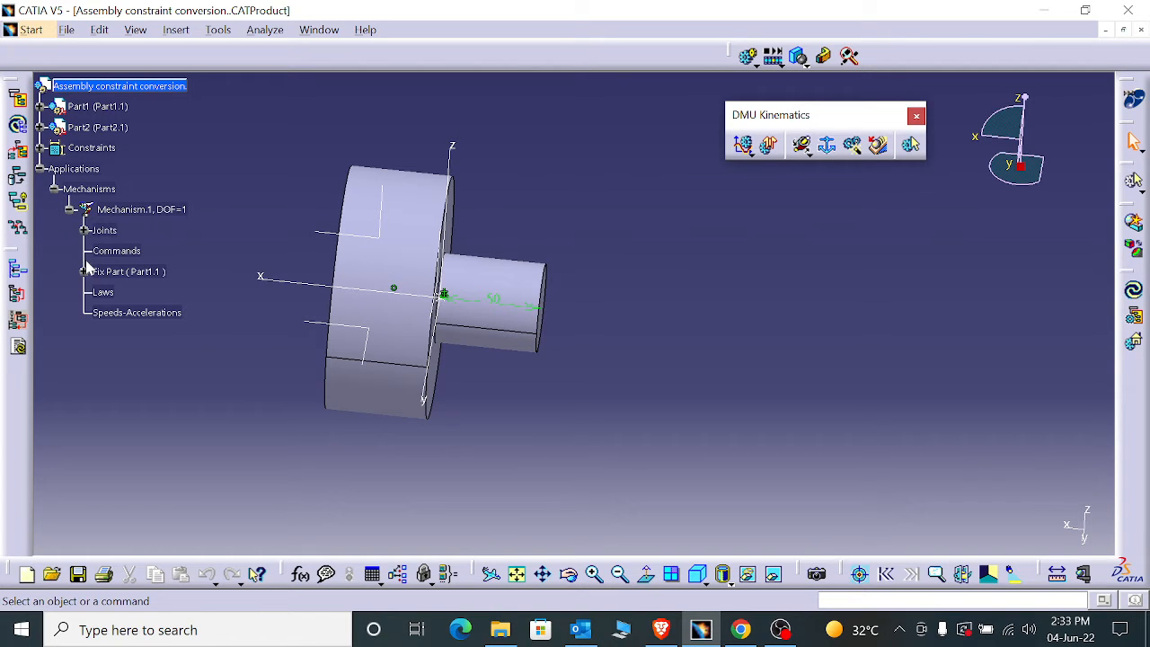
pyautogui.click(85, 230)
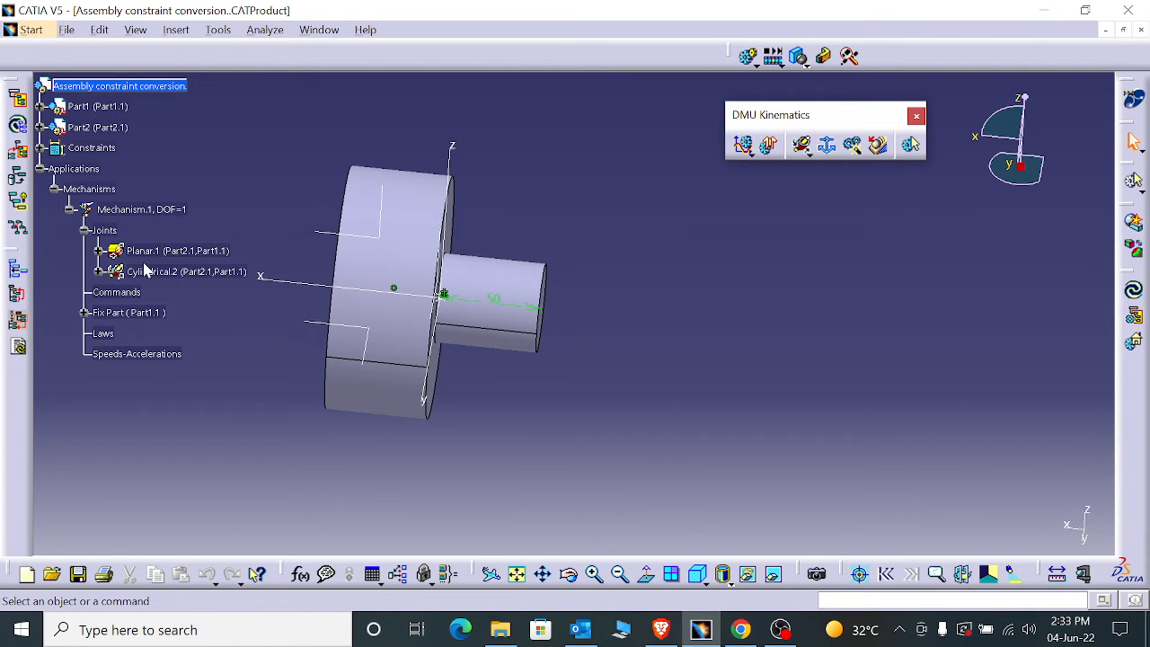
pyautogui.rightClick(195, 274)
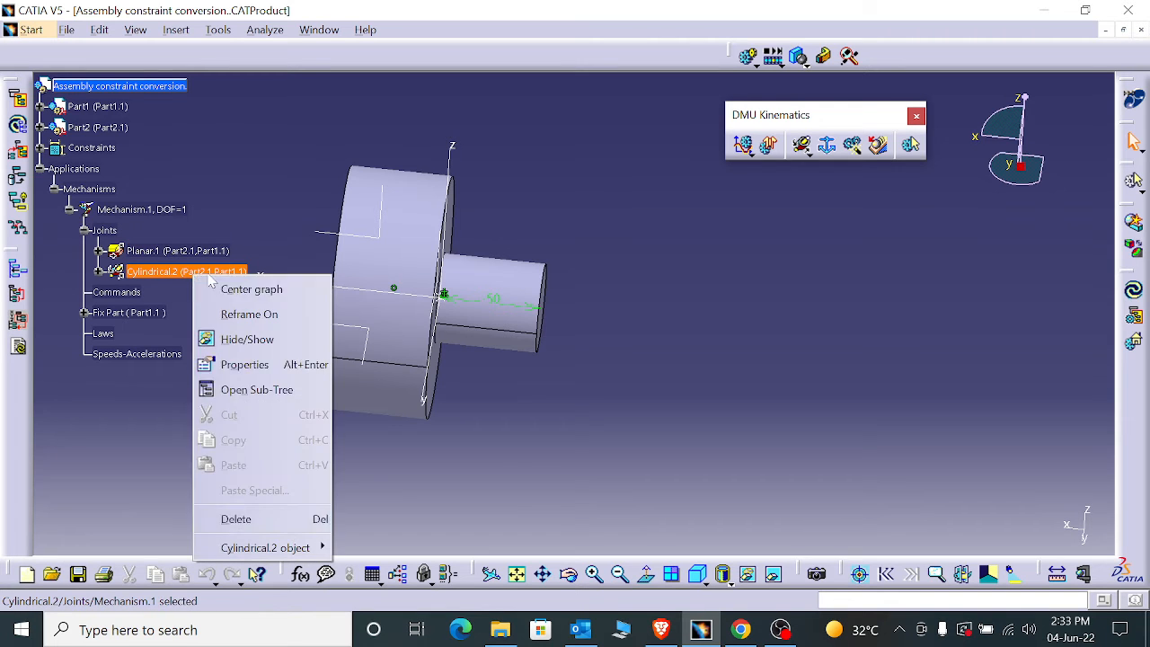
pyautogui.click(288, 528)
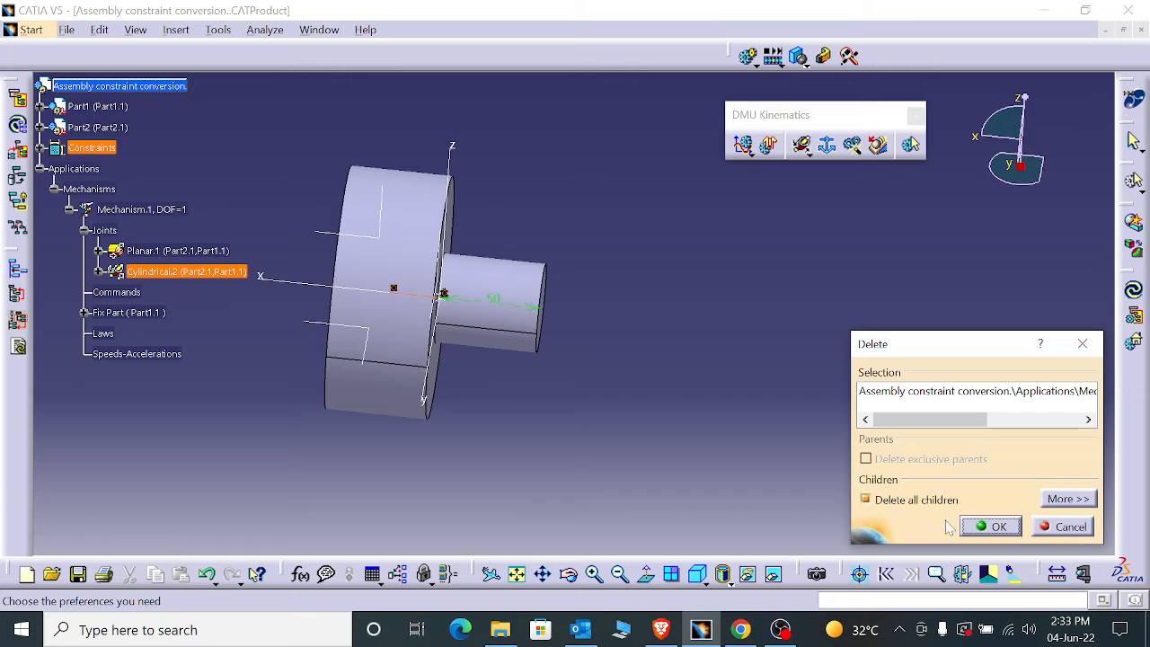
pyautogui.click(1067, 526)
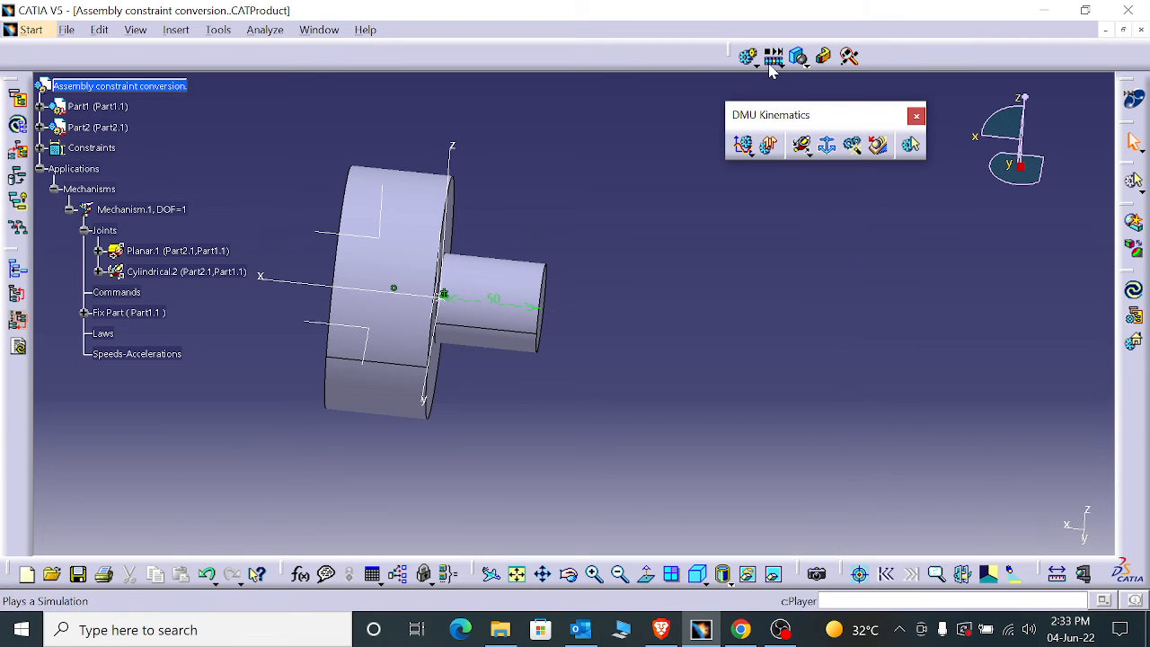
# - Delete the planar and cylindrical joints between Part1.1 and Part2.1 in the detailed view of Assembly Constraints Conversion
pyautogui.click(850, 145)
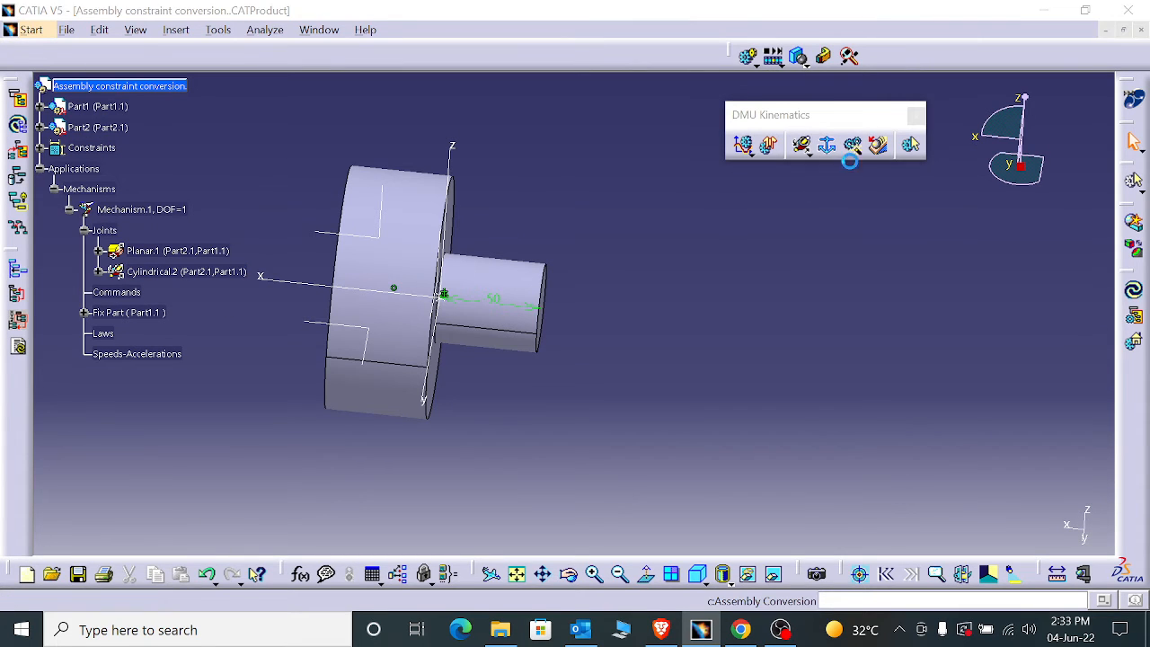
pyautogui.click(1058, 481)
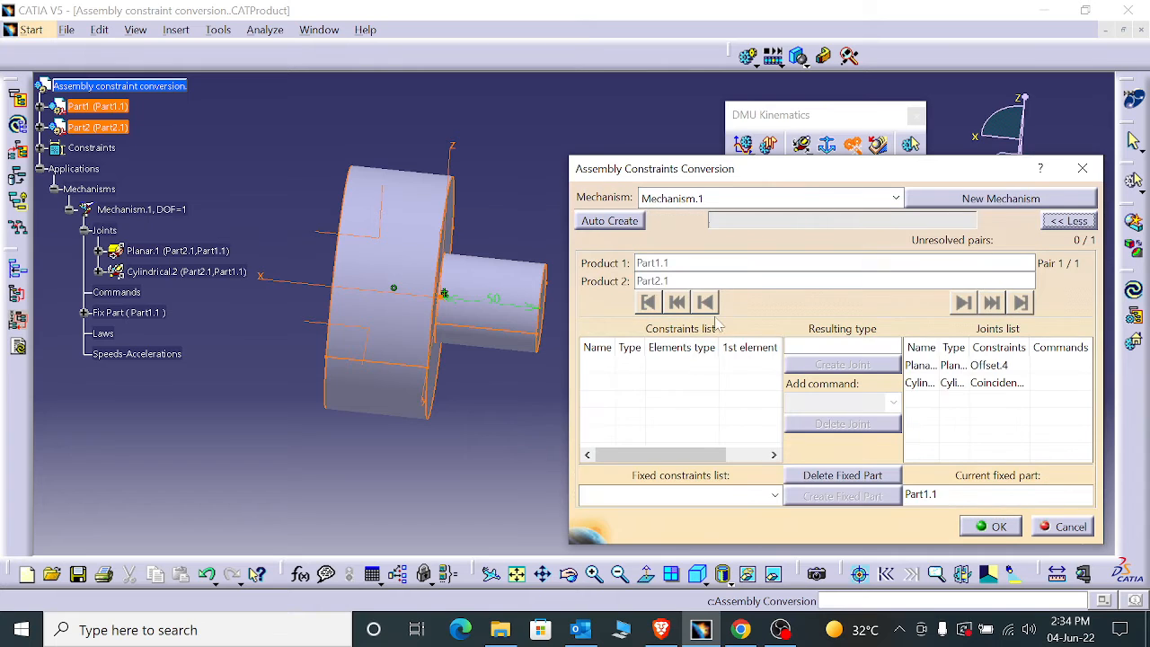
pyautogui.click(952, 365)
pyautogui.click(835, 424)
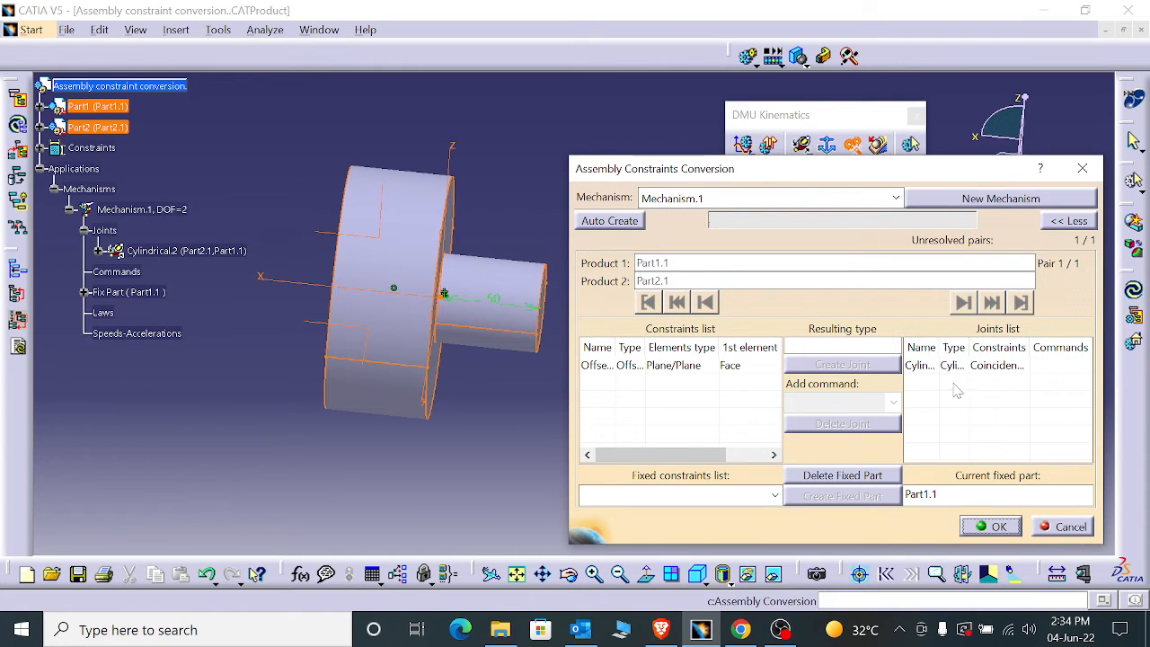
pyautogui.click(953, 365)
pyautogui.click(842, 424)
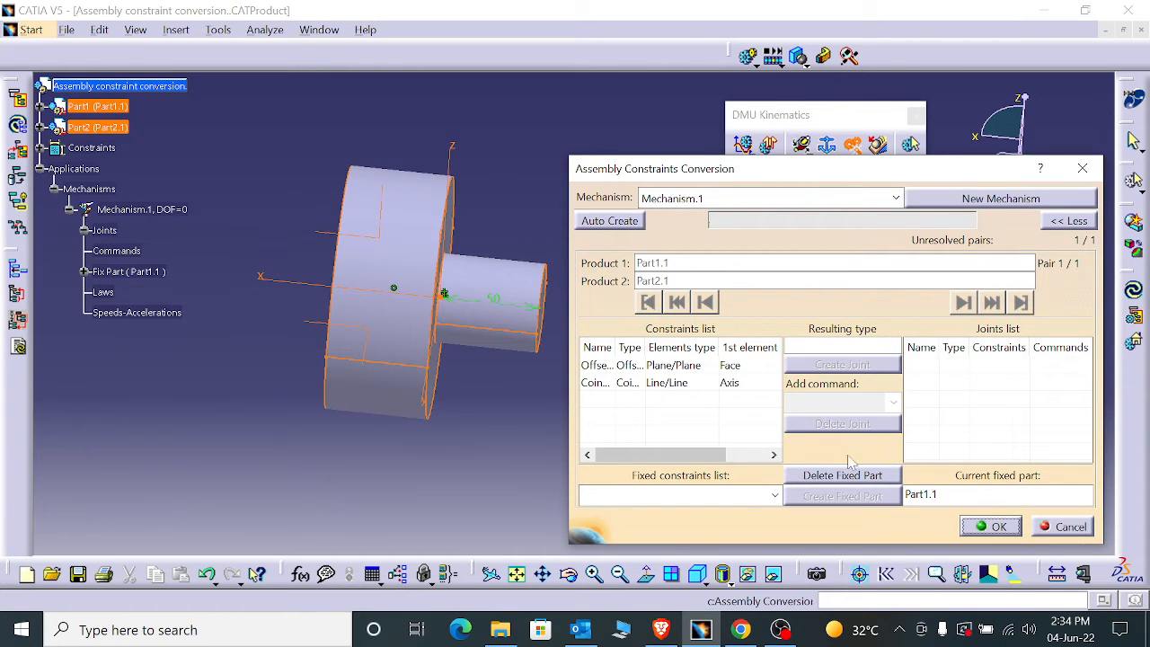
# - Check the assembly constraints and fix part in the tree, then delete Mechanism.1's fixed part and recreate it from Fix.5
pyautogui.scroll(2, 169, 308)
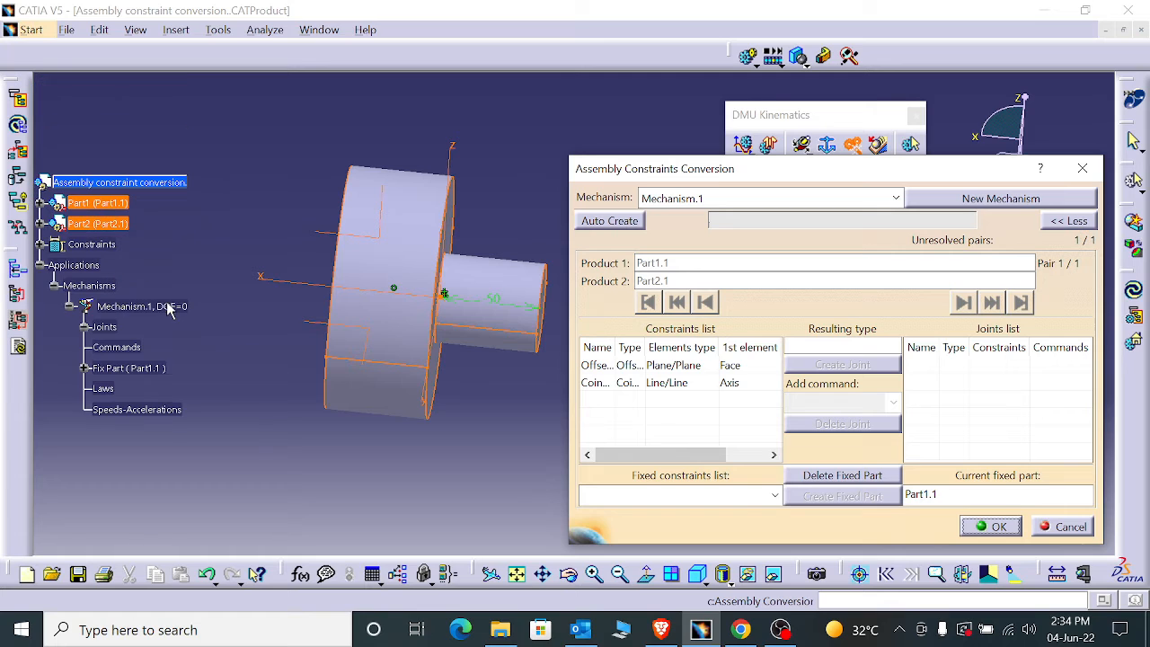
pyautogui.click(41, 244)
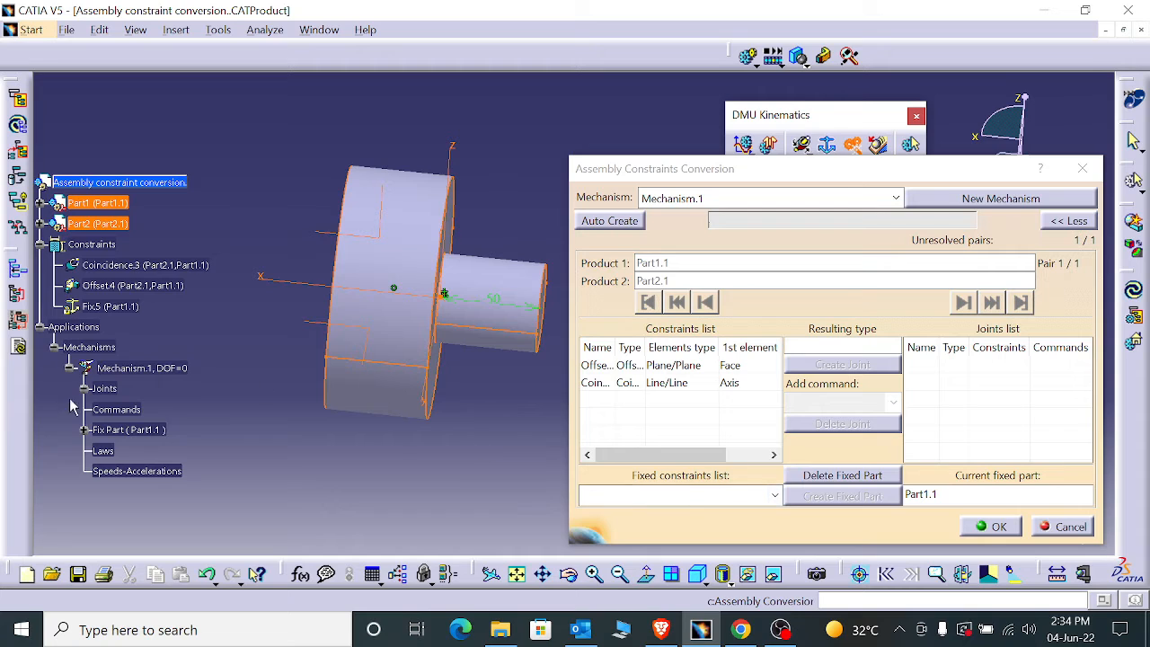
pyautogui.click(83, 430)
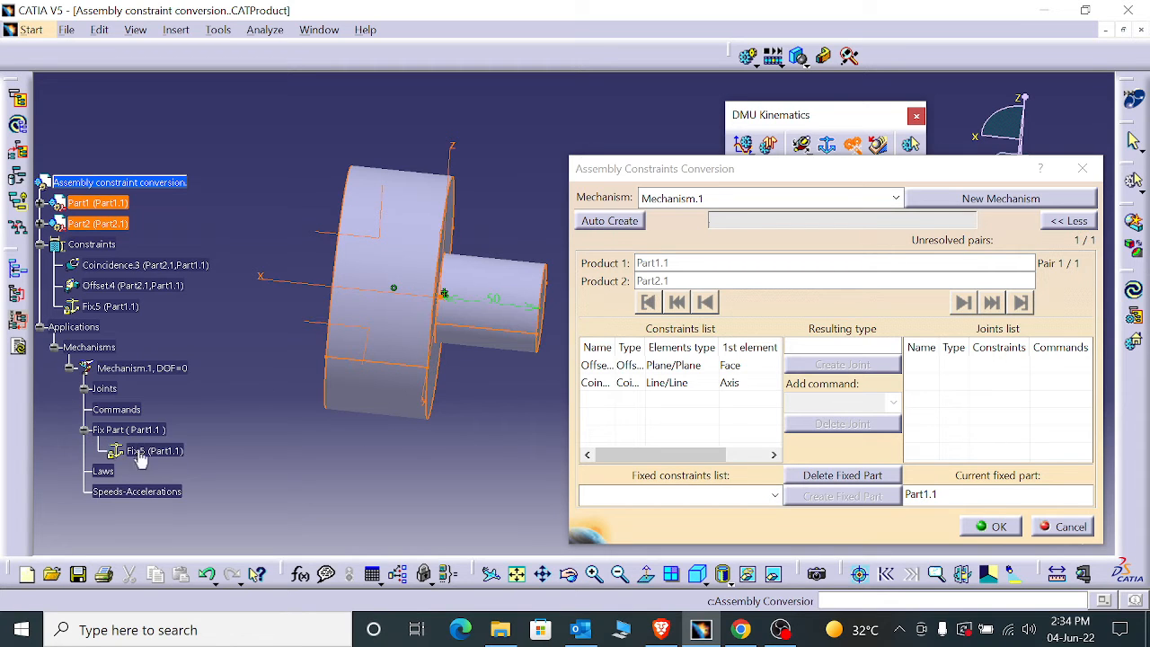
pyautogui.click(868, 476)
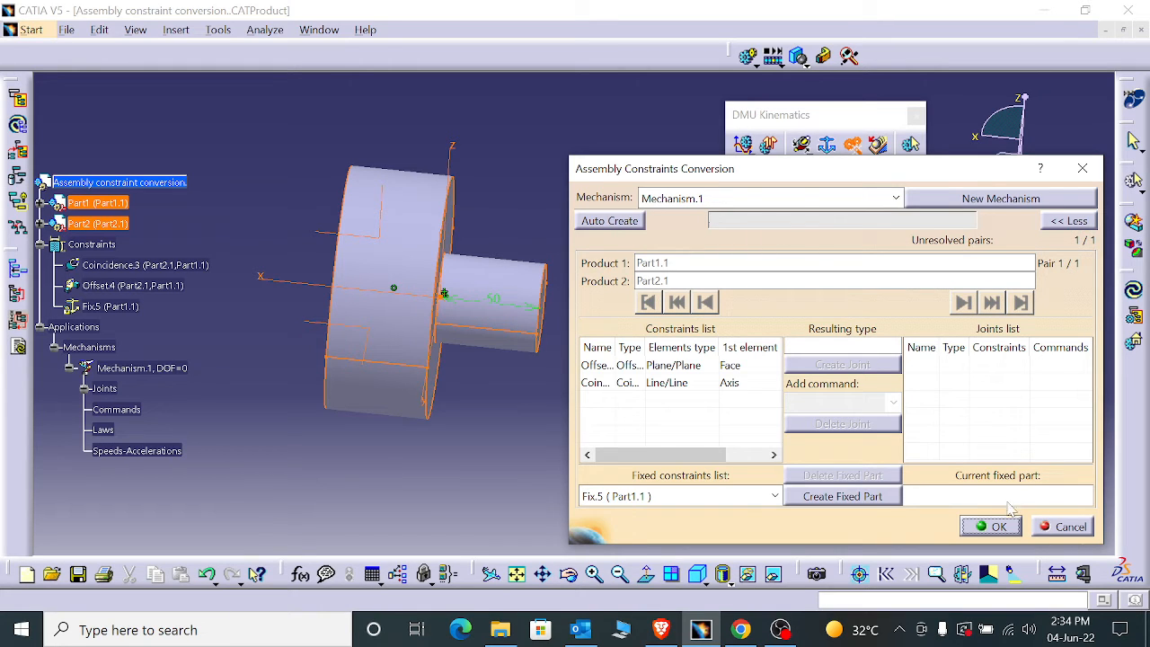
pyautogui.click(848, 498)
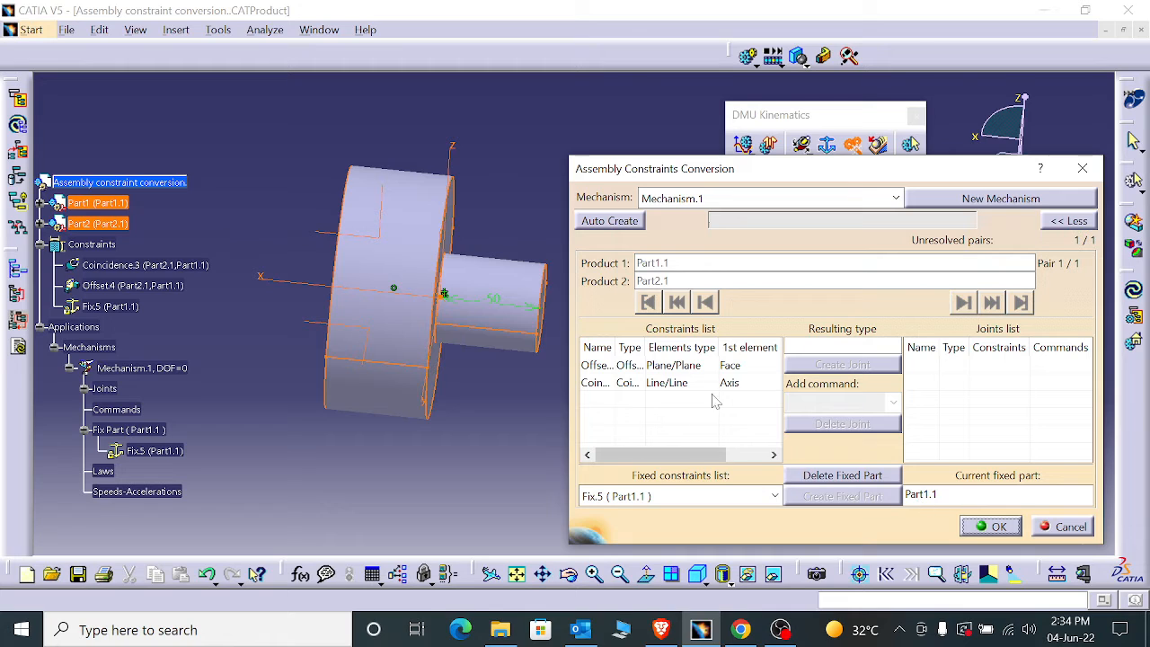
# - Create a planar joint from the Offset.4 plane/plane constraint with no command
pyautogui.click(684, 367)
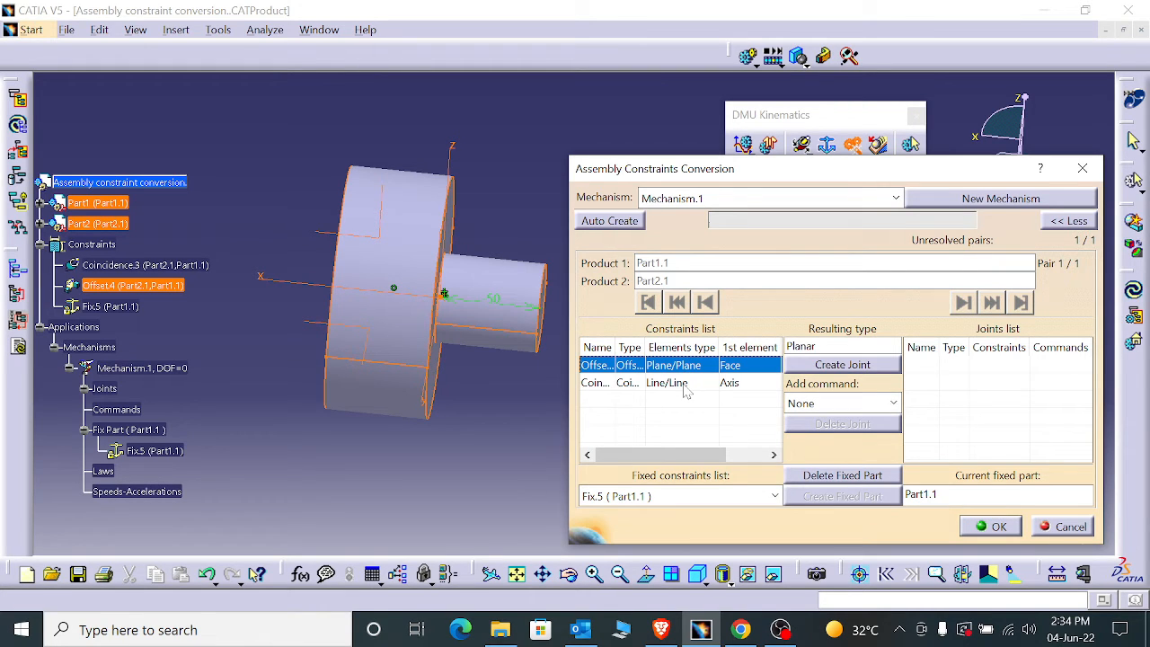
pyautogui.click(672, 413)
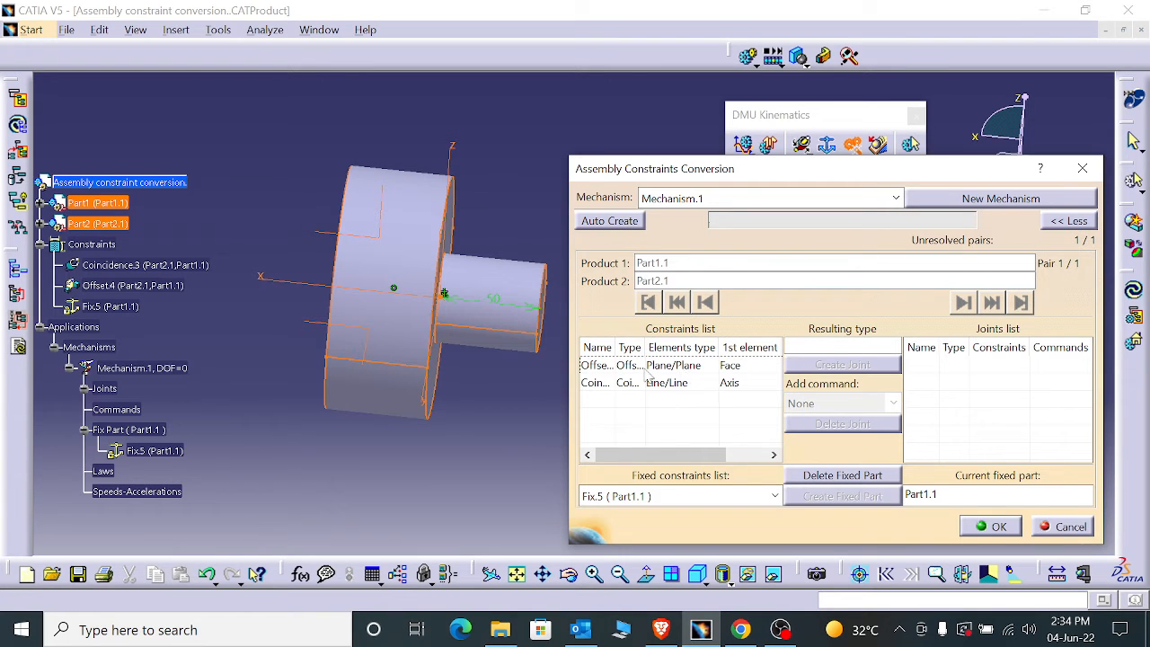
pyautogui.click(648, 367)
pyautogui.click(844, 365)
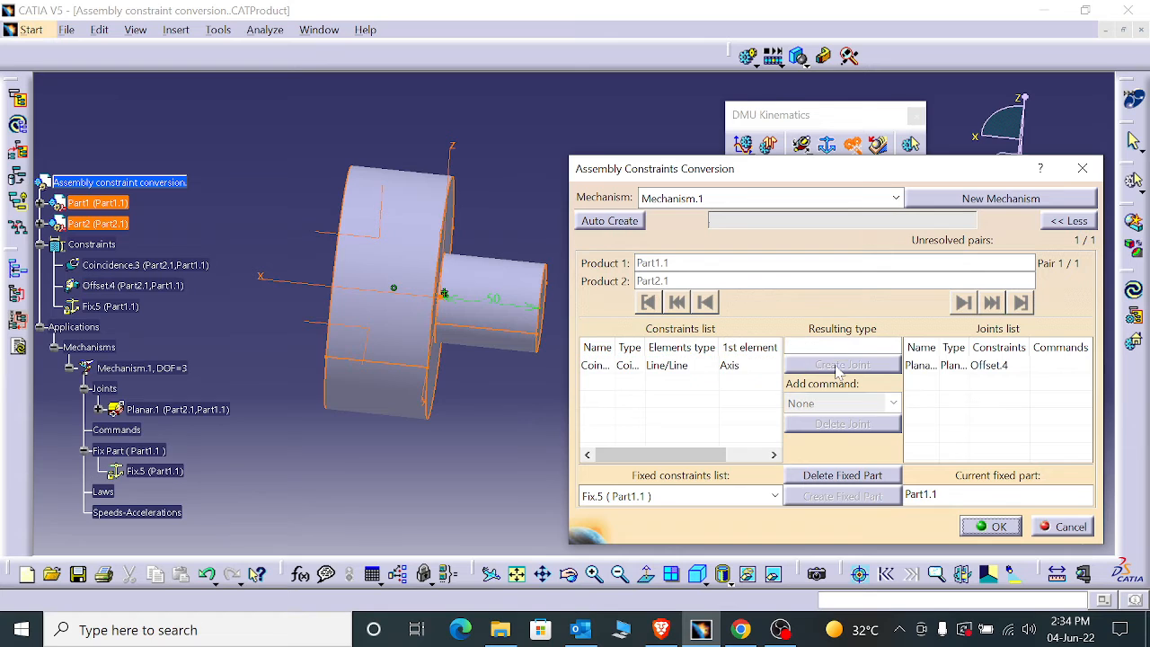
# - Create a cylindrical joint from the Coincidence.3 line/line constraint with no command, widening the constraint name column
pyautogui.click(960, 366)
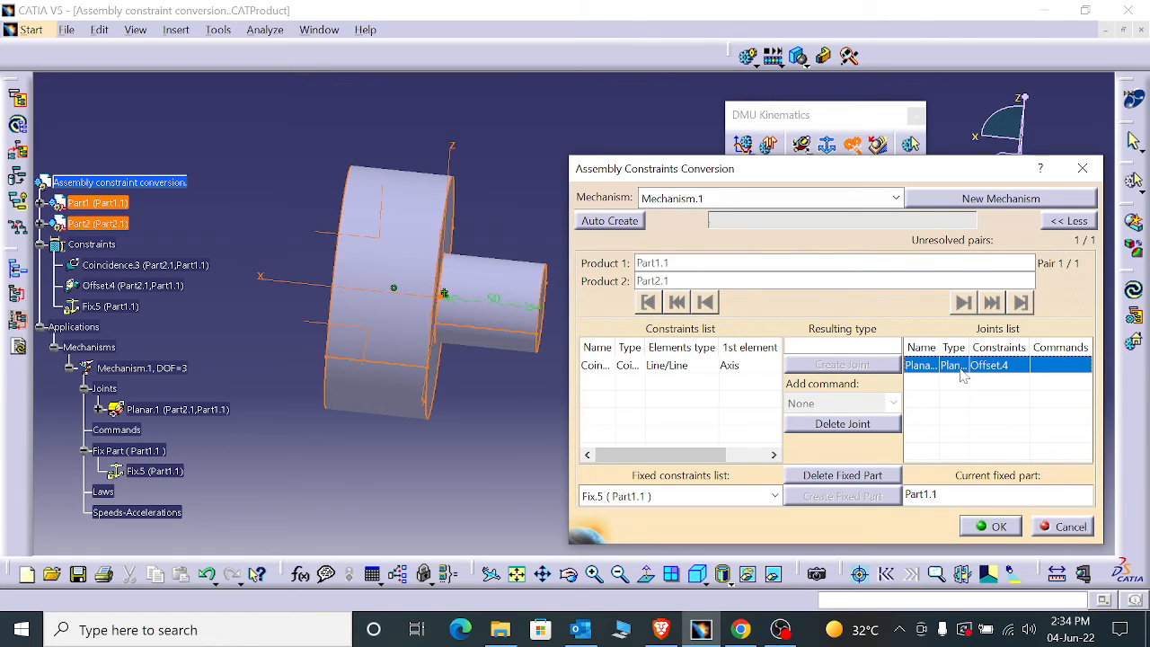
pyautogui.click(683, 386)
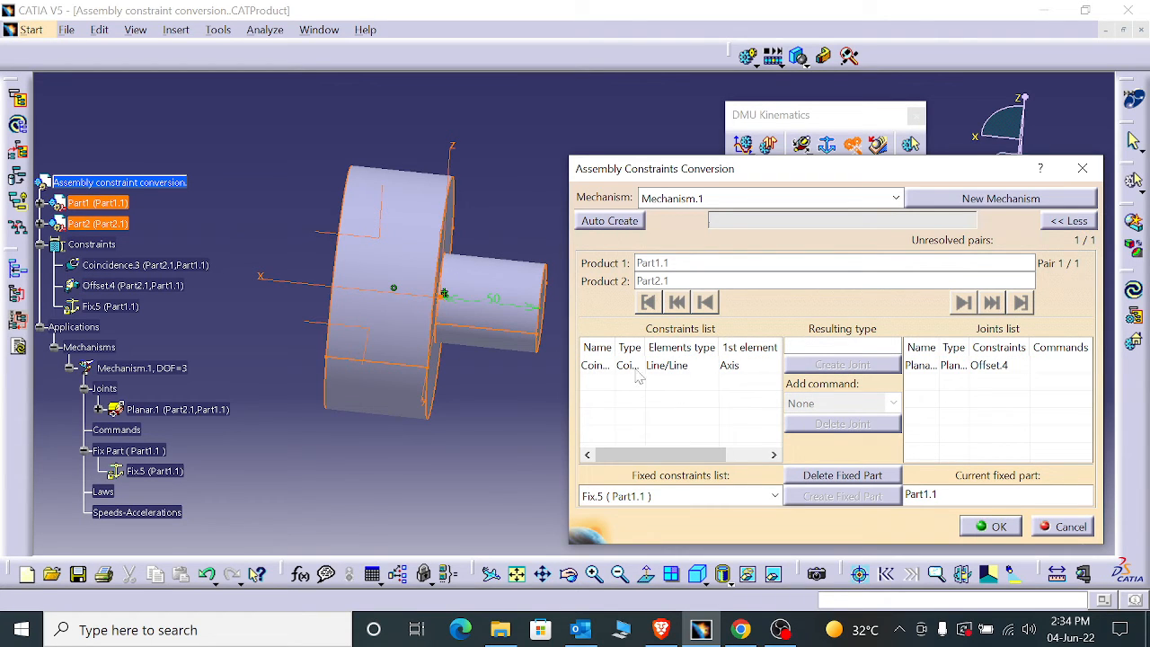
pyautogui.click(635, 367)
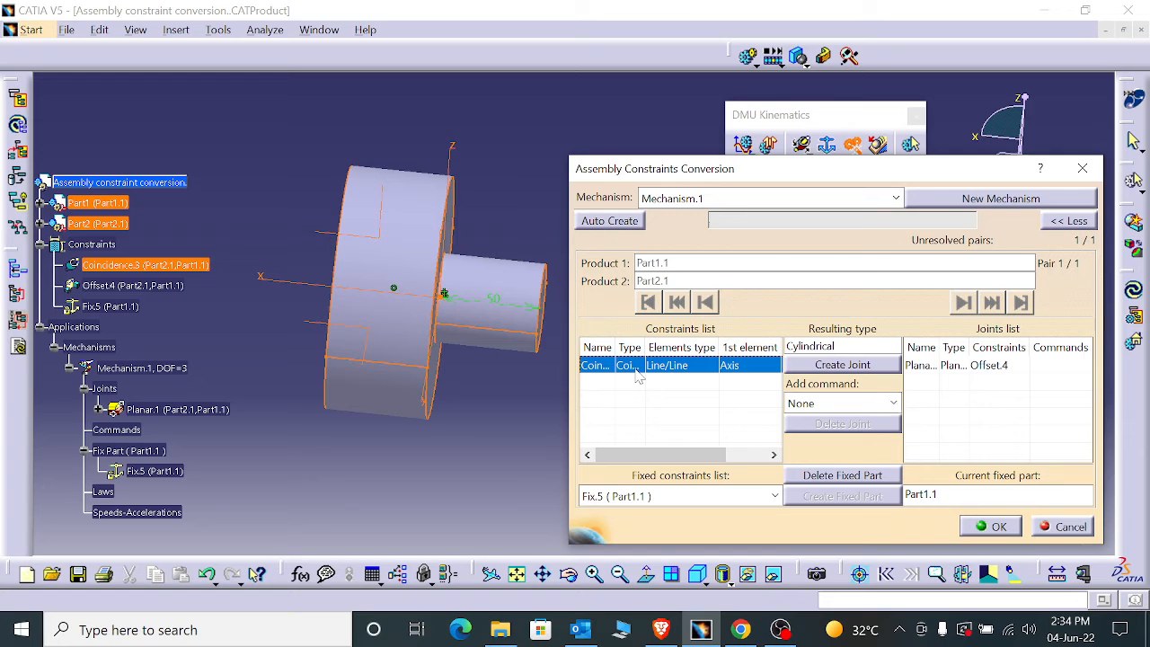
pyautogui.moveTo(615, 347); pyautogui.dragTo(656, 347)
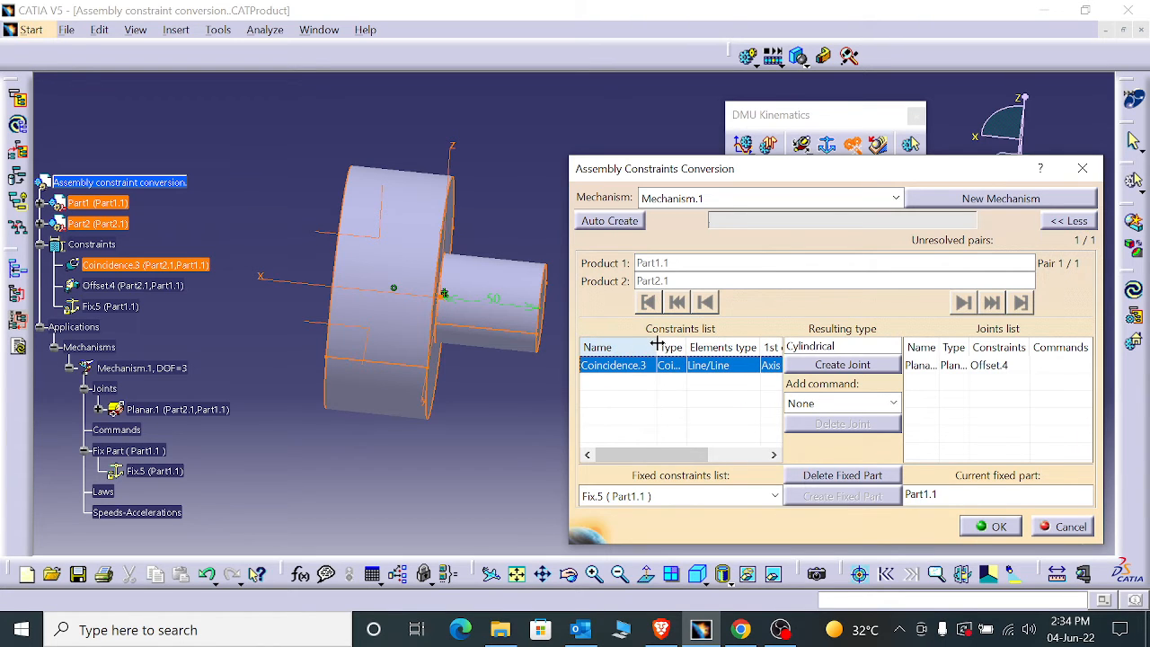
pyautogui.click(828, 365)
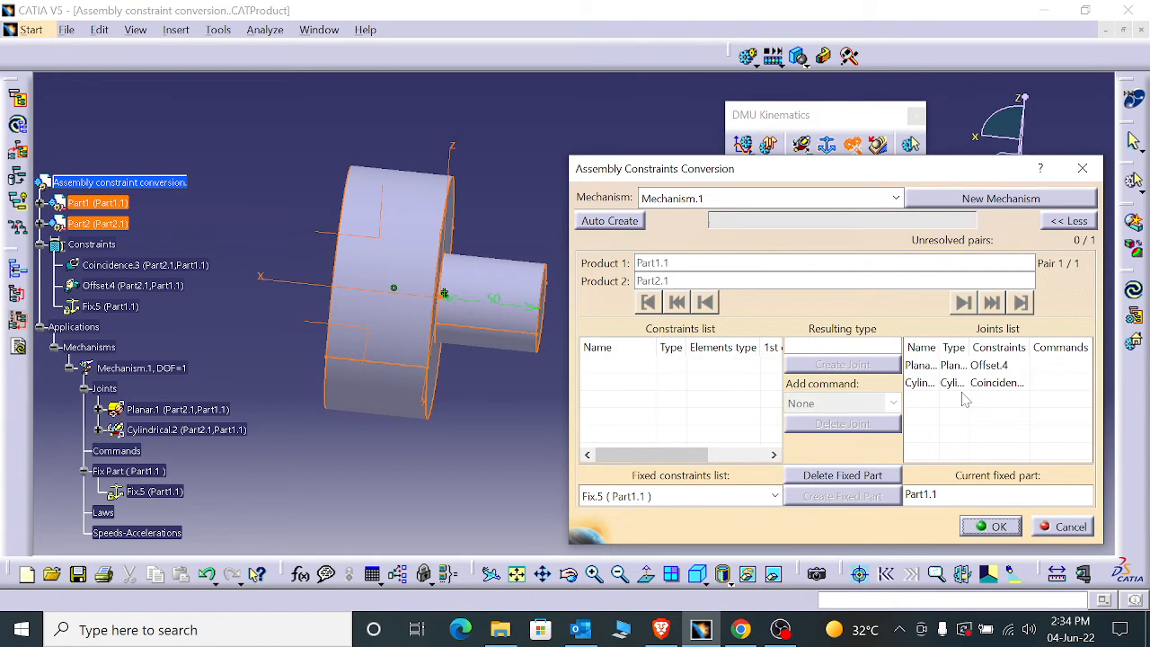
# - Delete the newly converted planar and cylindrical joints from Mechanism.1
pyautogui.click(950, 365)
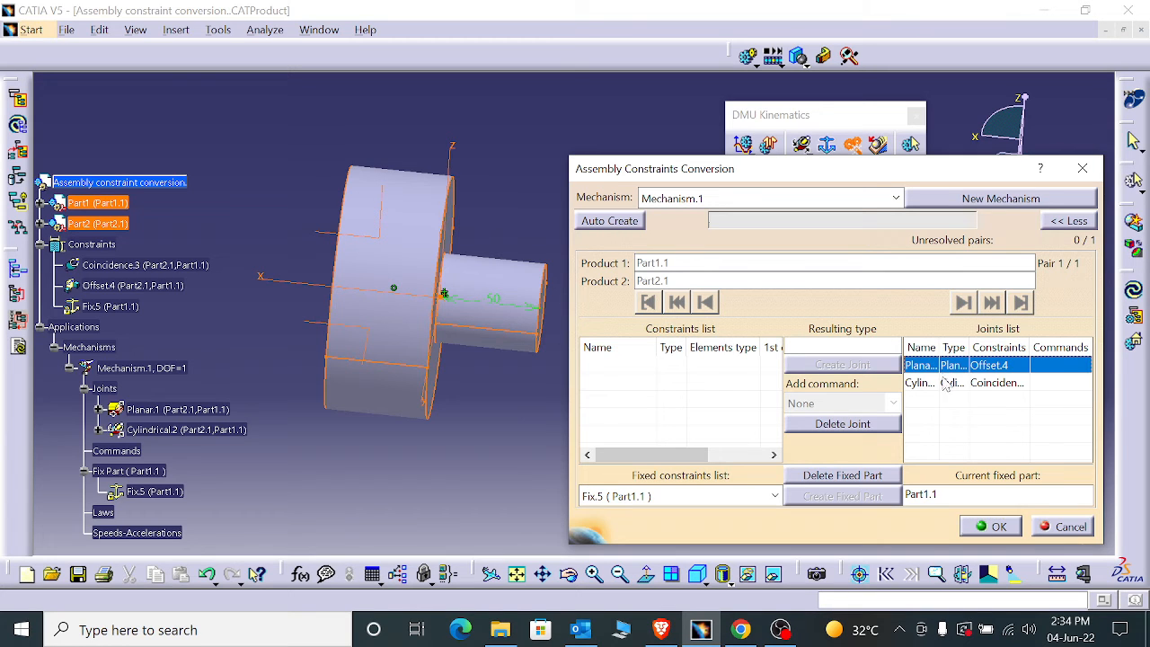
pyautogui.click(948, 384)
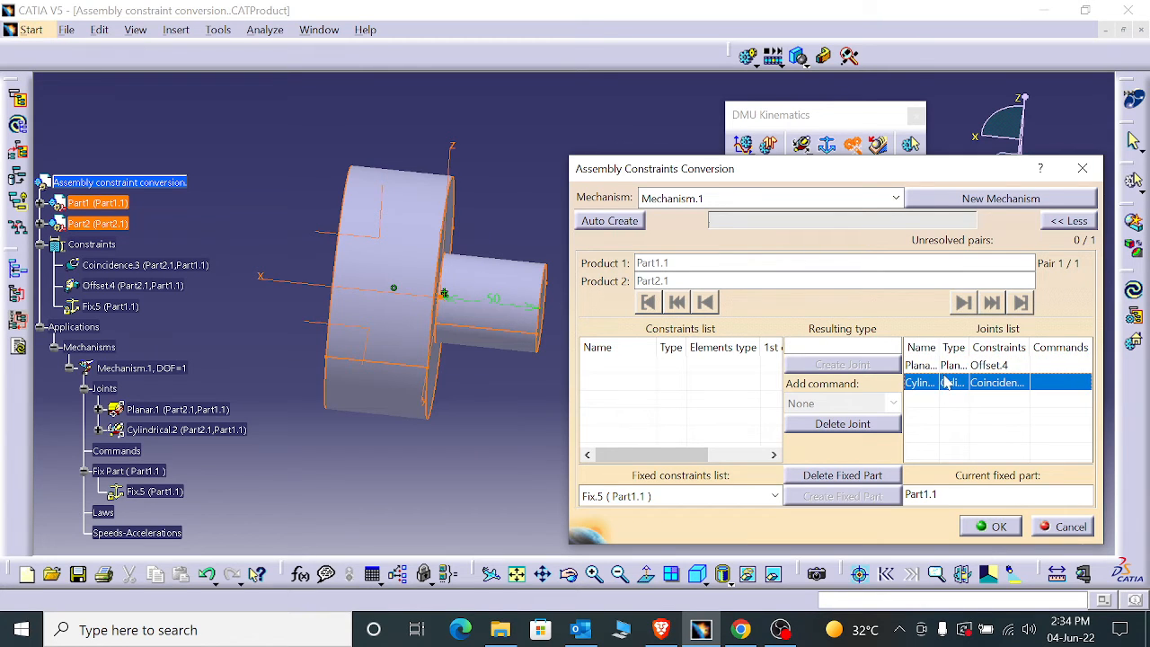
pyautogui.click(943, 365)
pyautogui.click(863, 426)
pyautogui.click(960, 367)
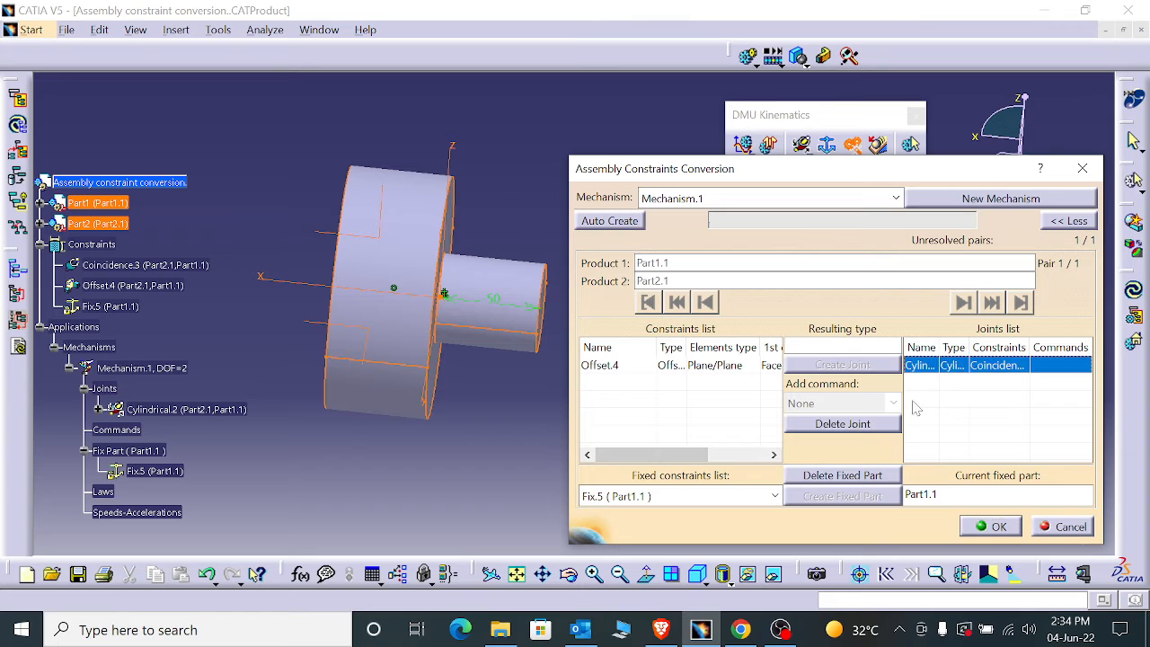
pyautogui.click(843, 423)
# - Create a revolute joint from the Offset.4 and Coincidence.3 constraints with no command, widen the joint name column and accept the conversion
pyautogui.click(679, 366)
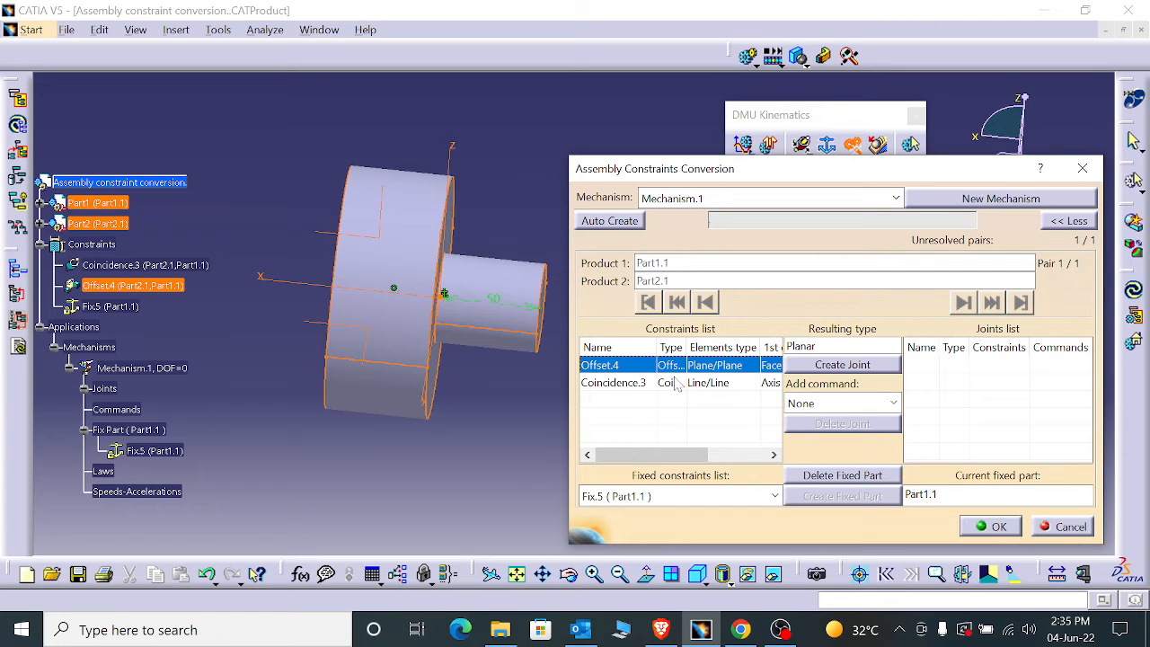
pyautogui.keyDown('ctrl'); pyautogui.click(676, 384); pyautogui.keyUp('ctrl')
pyautogui.click(843, 365)
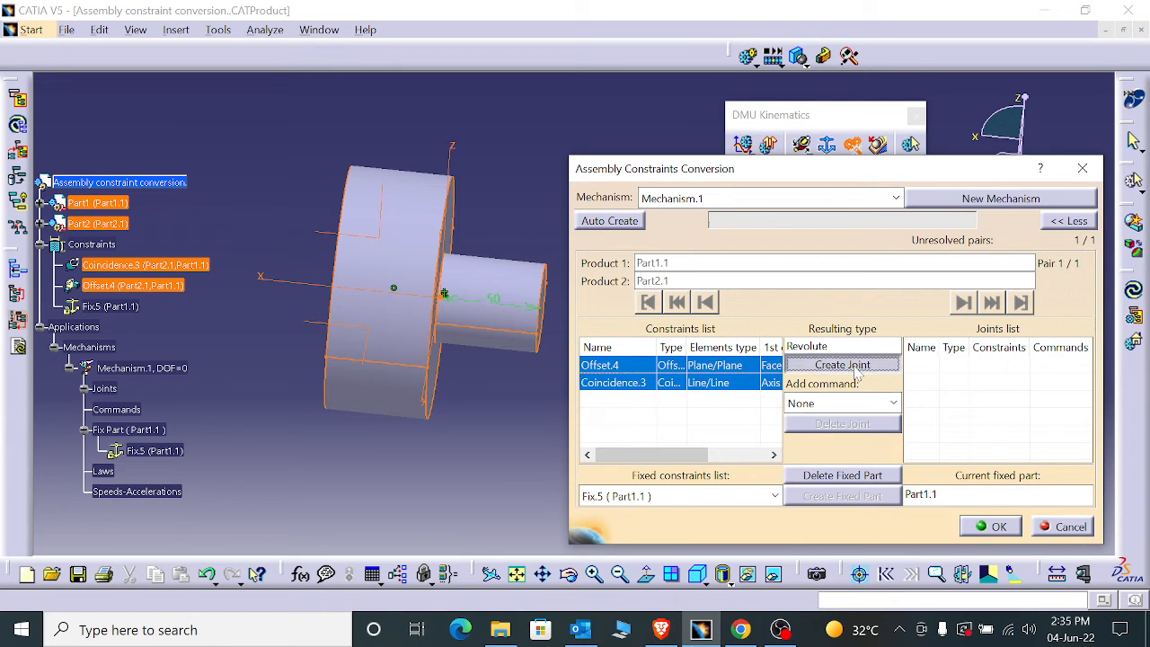
pyautogui.click(989, 366)
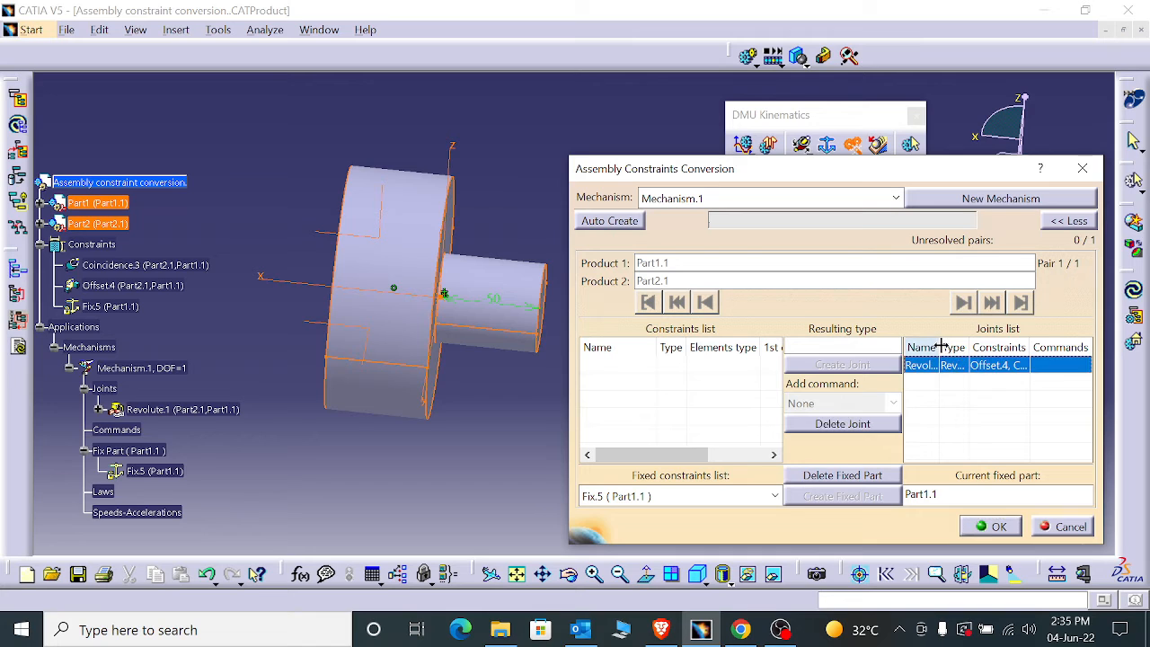
pyautogui.moveTo(941, 347); pyautogui.dragTo(974, 348)
pyautogui.hscroll(1, 964, 415)
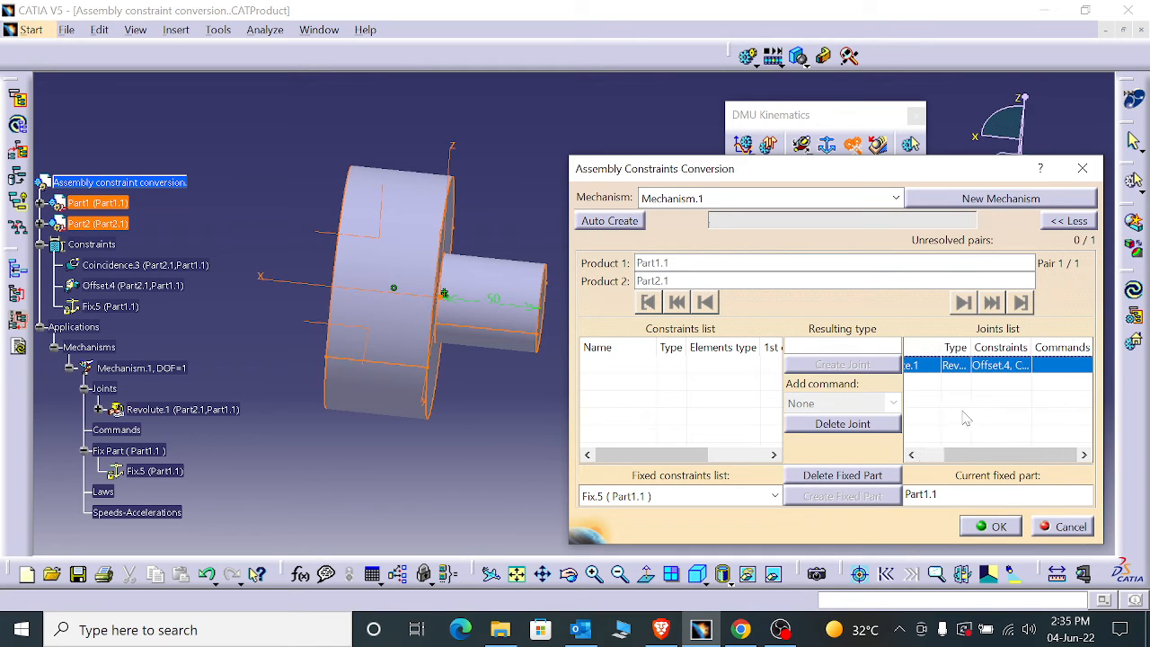
pyautogui.hscroll(-1, 958, 419)
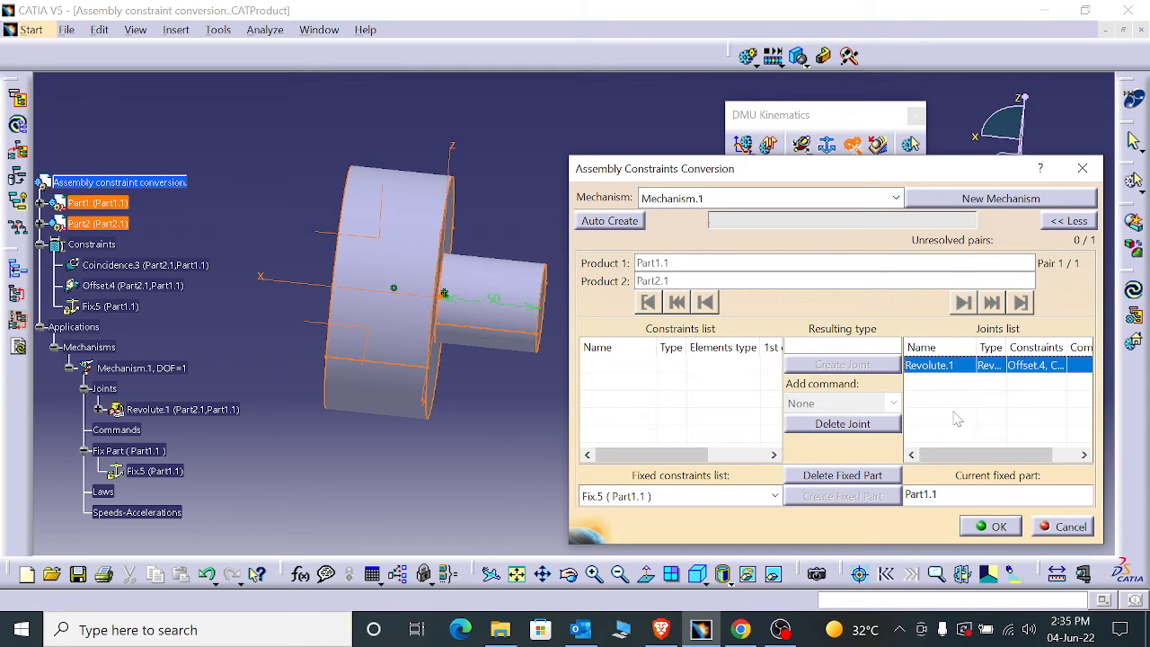
pyautogui.click(988, 527)
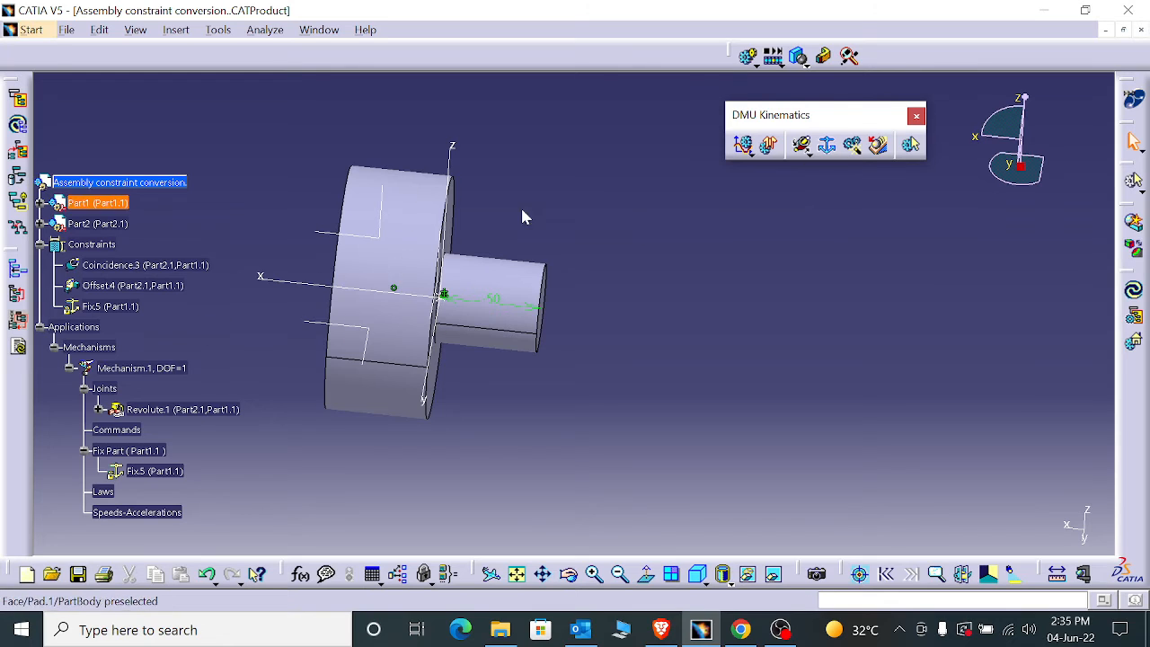
# - Run Mechanism Analysis on Mechanism.1 and examine whether it can be simulated, its joint count, its degrees of freedom and the parts of Revolute.1
pyautogui.click(910, 145)
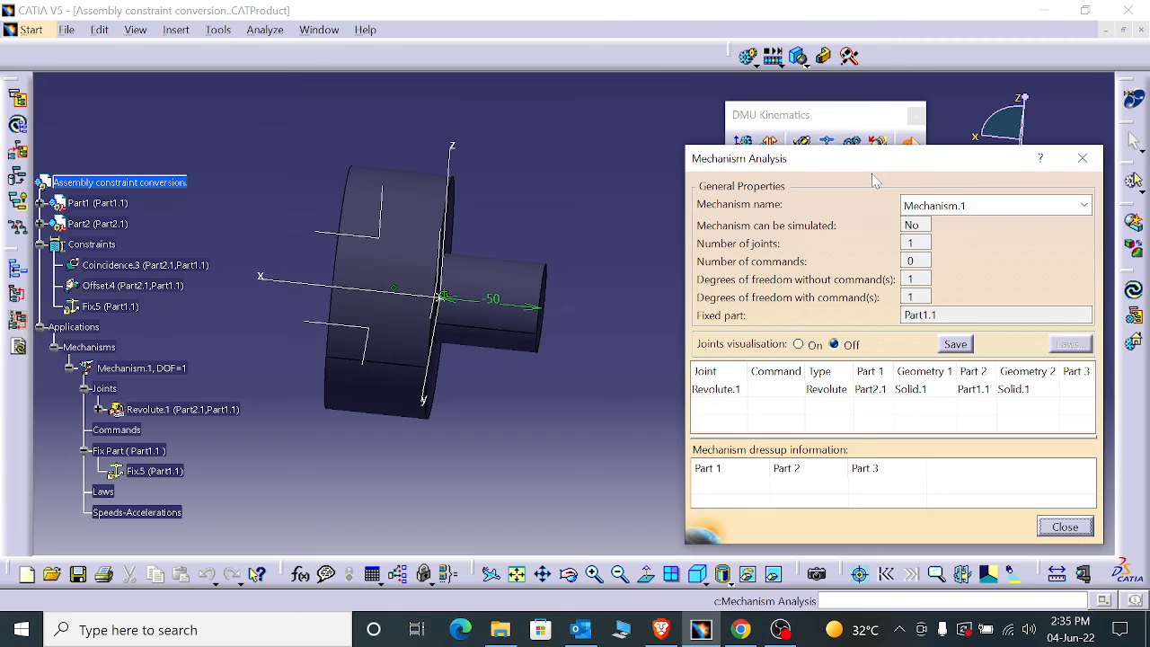
pyautogui.moveTo(871, 174); pyautogui.dragTo(800, 163)
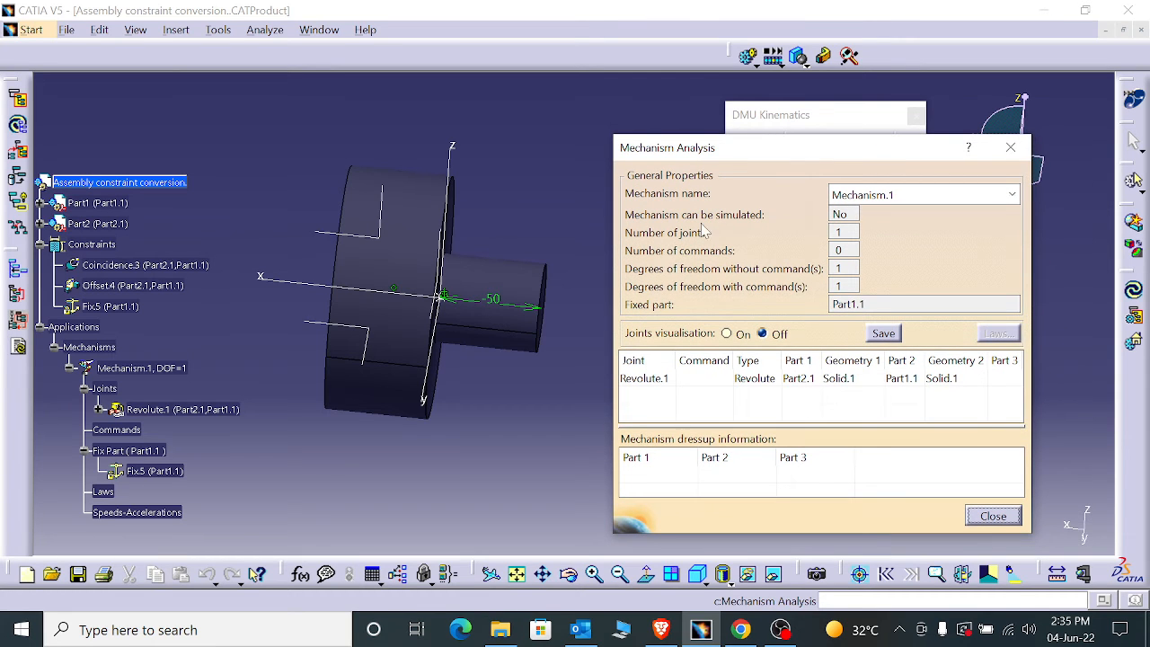
pyautogui.click(841, 197)
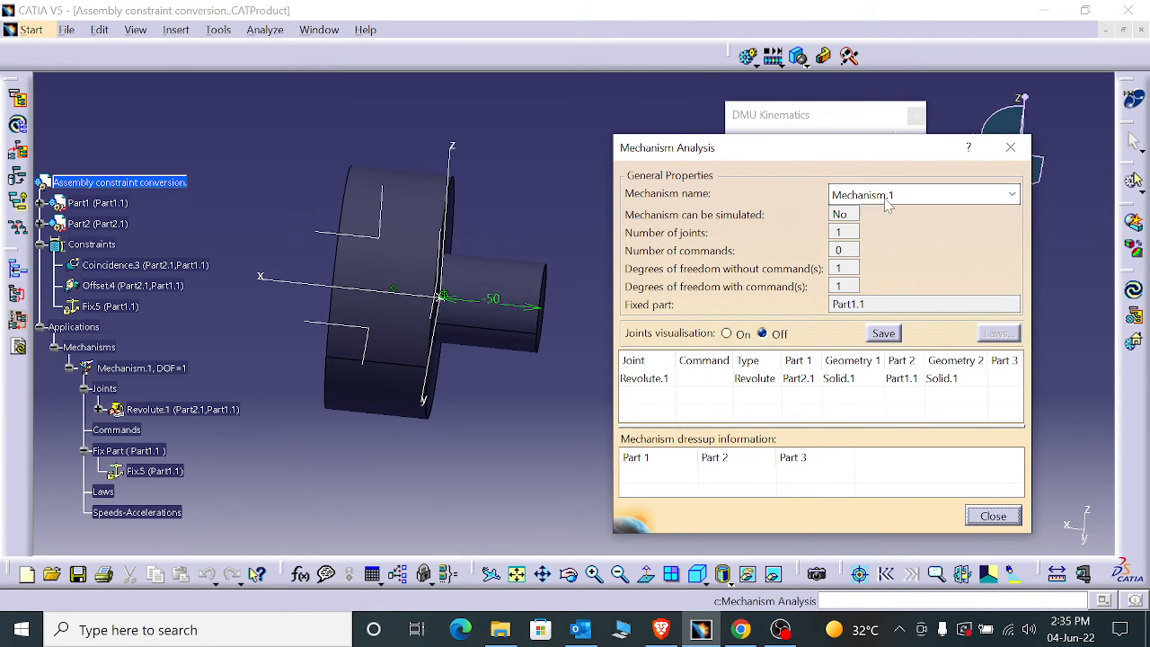
pyautogui.click(929, 220)
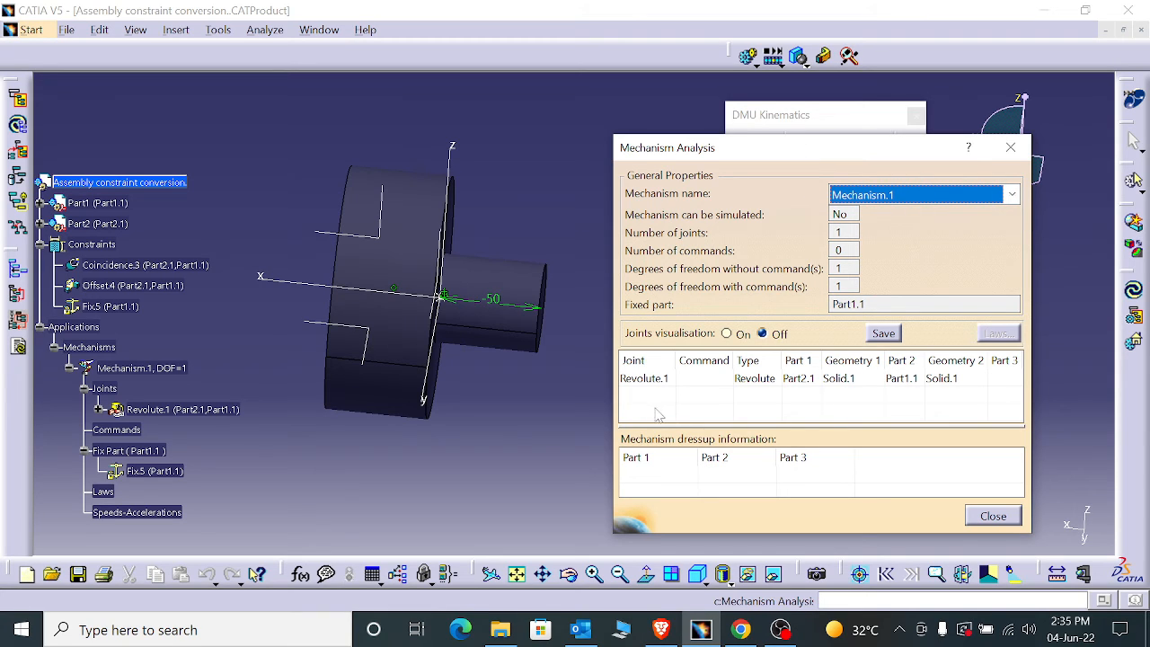
pyautogui.click(675, 380)
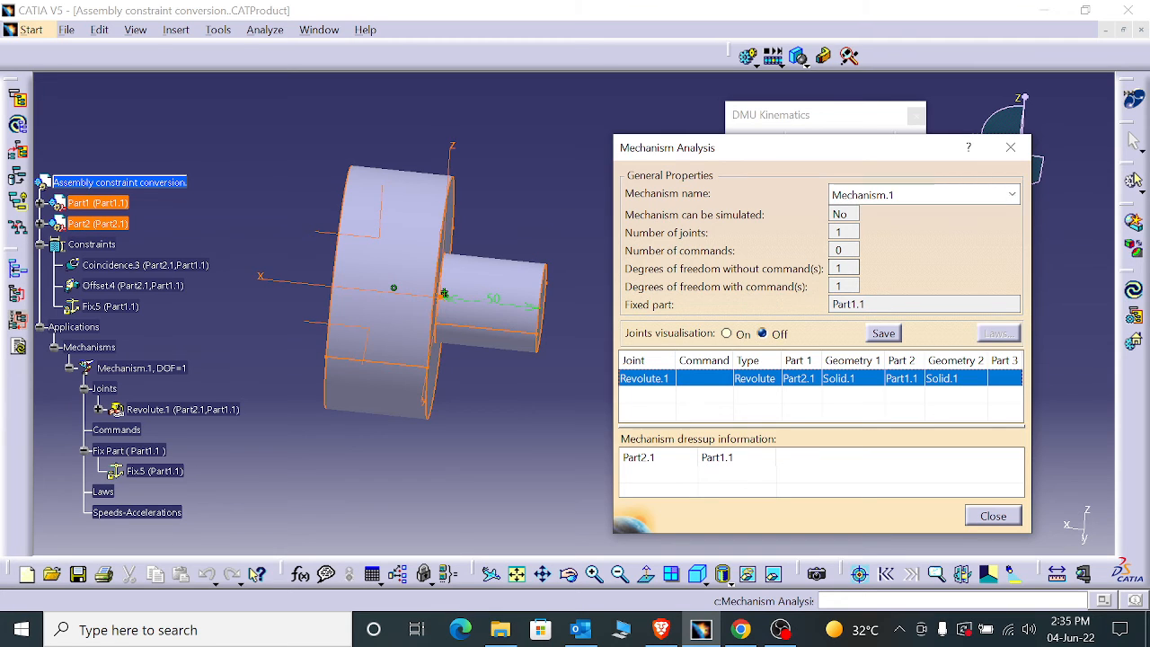
pyautogui.doubleClick(842, 268)
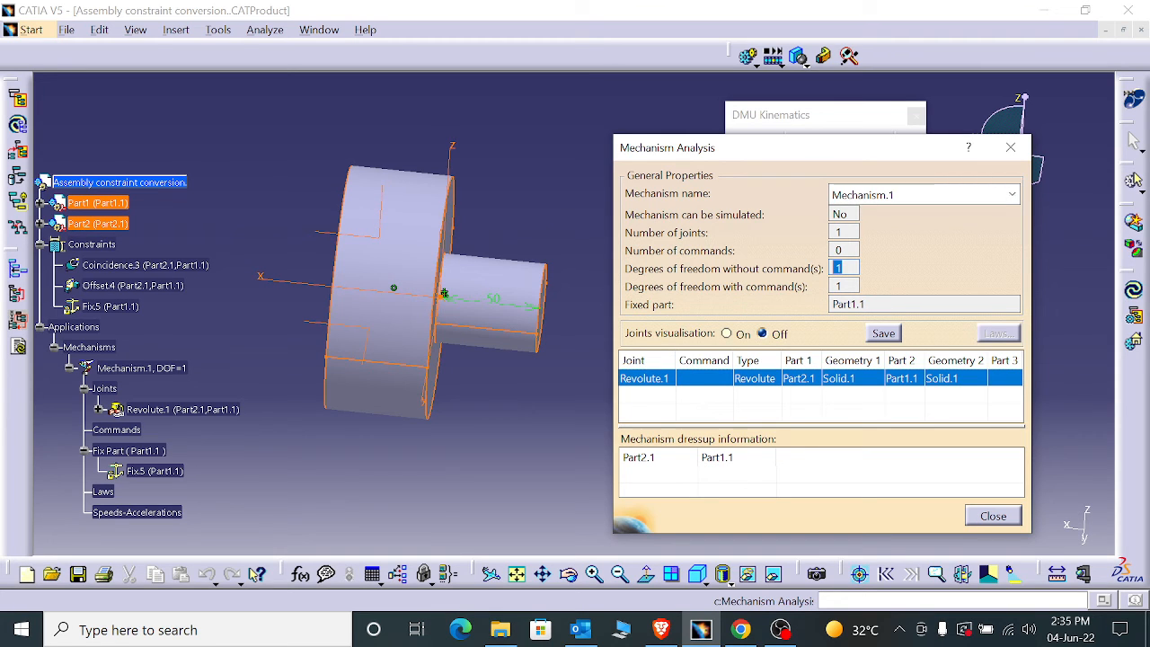
pyautogui.doubleClick(840, 285)
pyautogui.doubleClick(839, 232)
pyautogui.doubleClick(847, 214)
# - Check the file types offered for saving the mechanism analysis, cancel the save and close the analysis
pyautogui.click(884, 335)
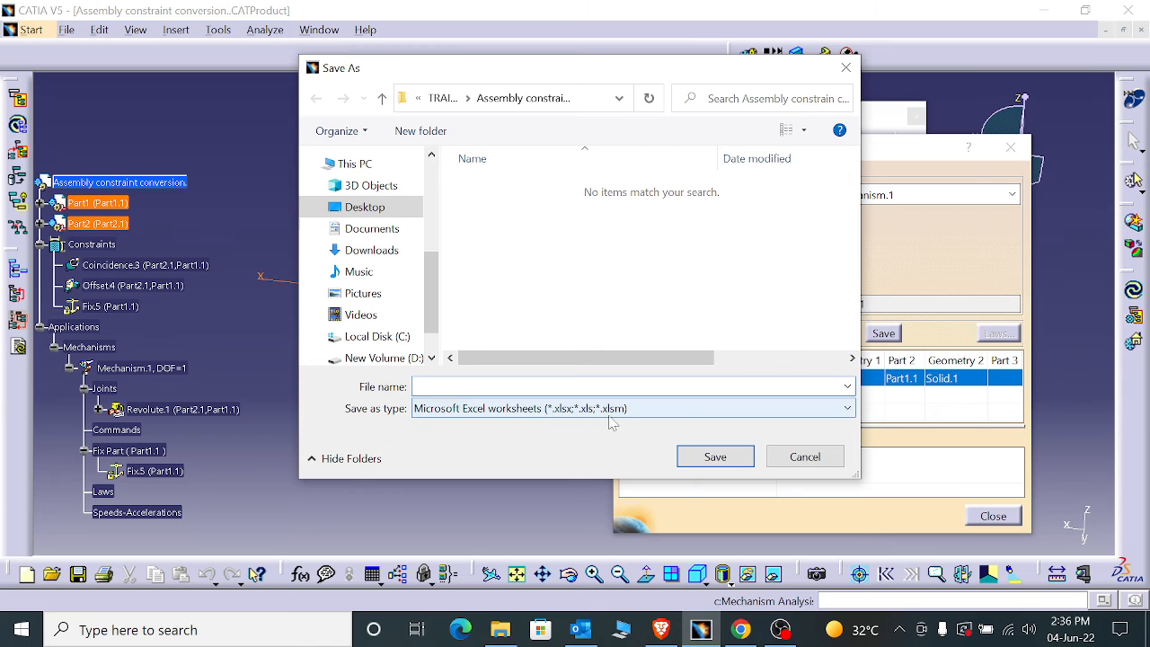
pyautogui.click(610, 417)
pyautogui.click(617, 426)
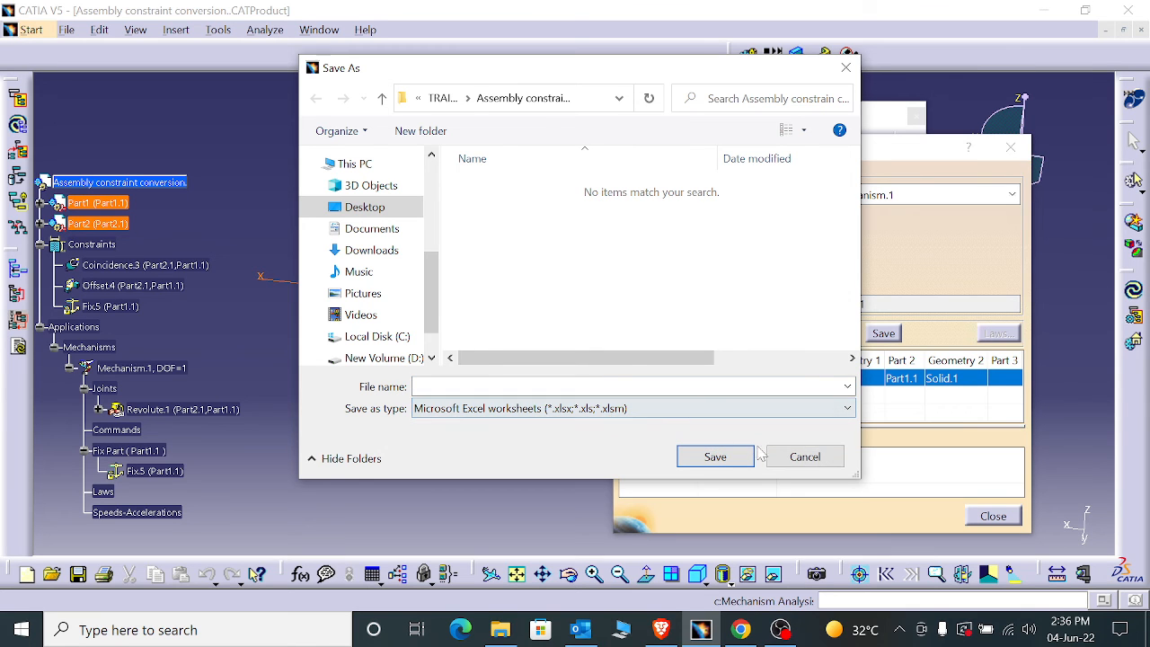
pyautogui.click(794, 458)
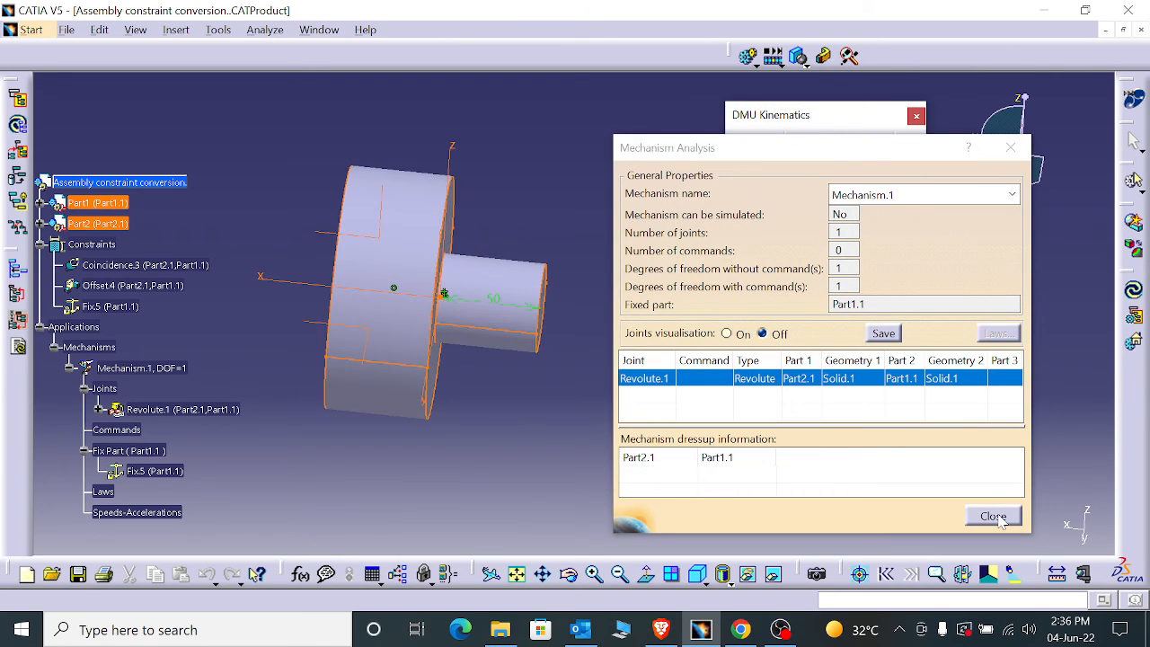
pyautogui.click(998, 517)
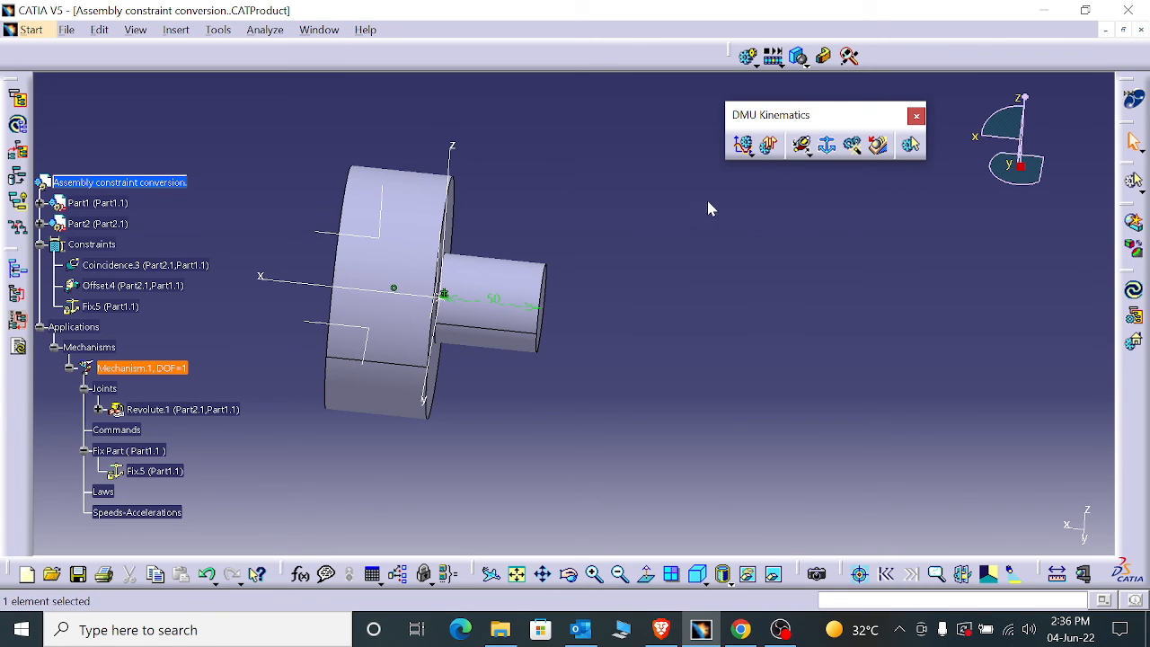
pyautogui.moveTo(782, 633)
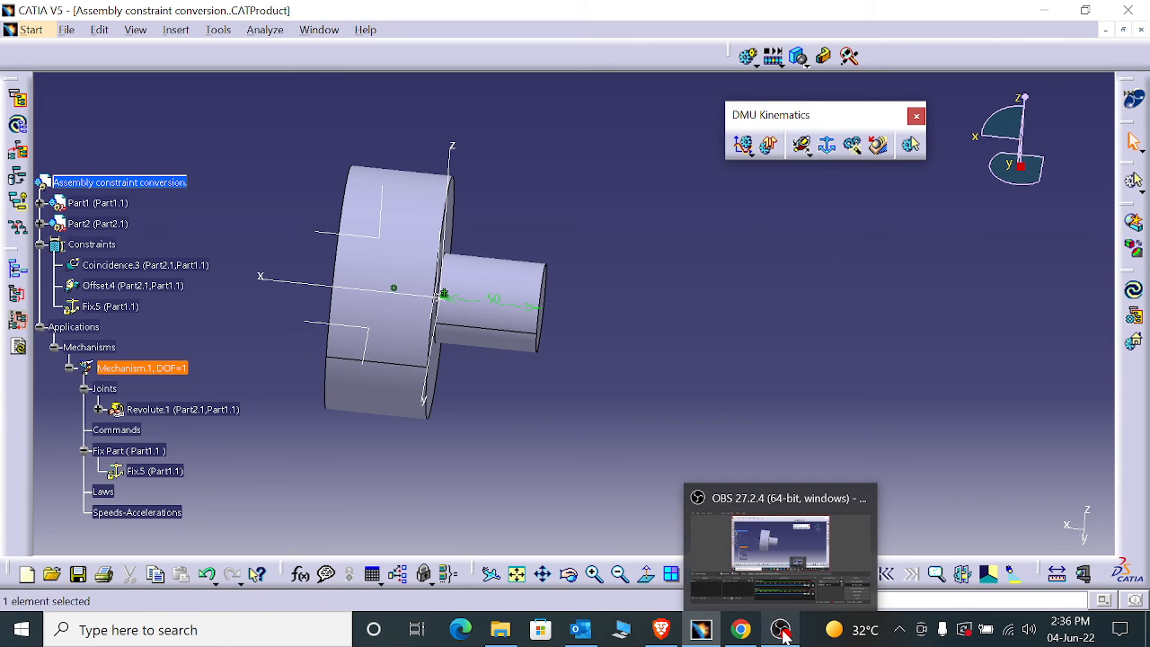
pyautogui.click(806, 555)
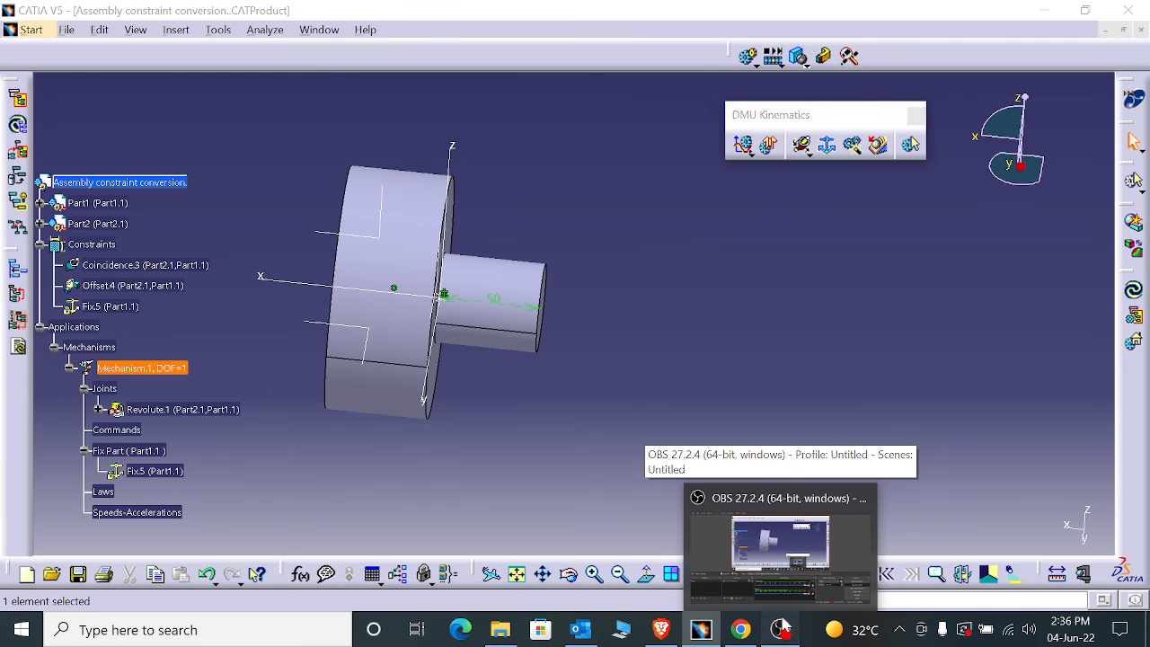